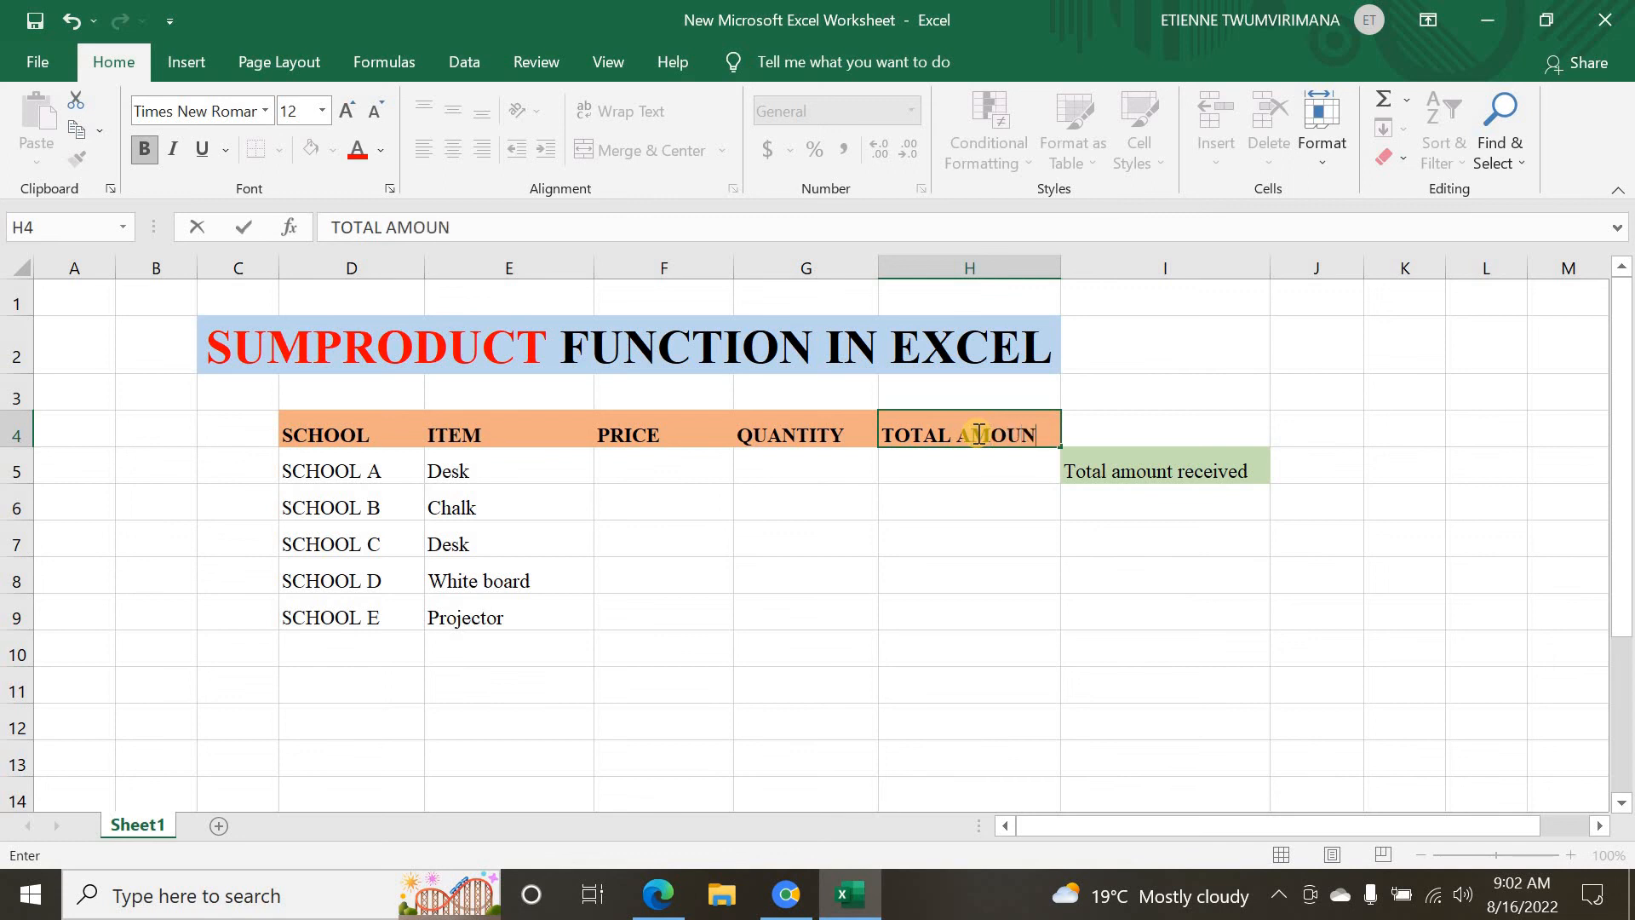
Step: Complete the heading in H4 as TOTAL AMOUNT and enter 50 as School A's desk price in F5
text(T)
click(975, 471)
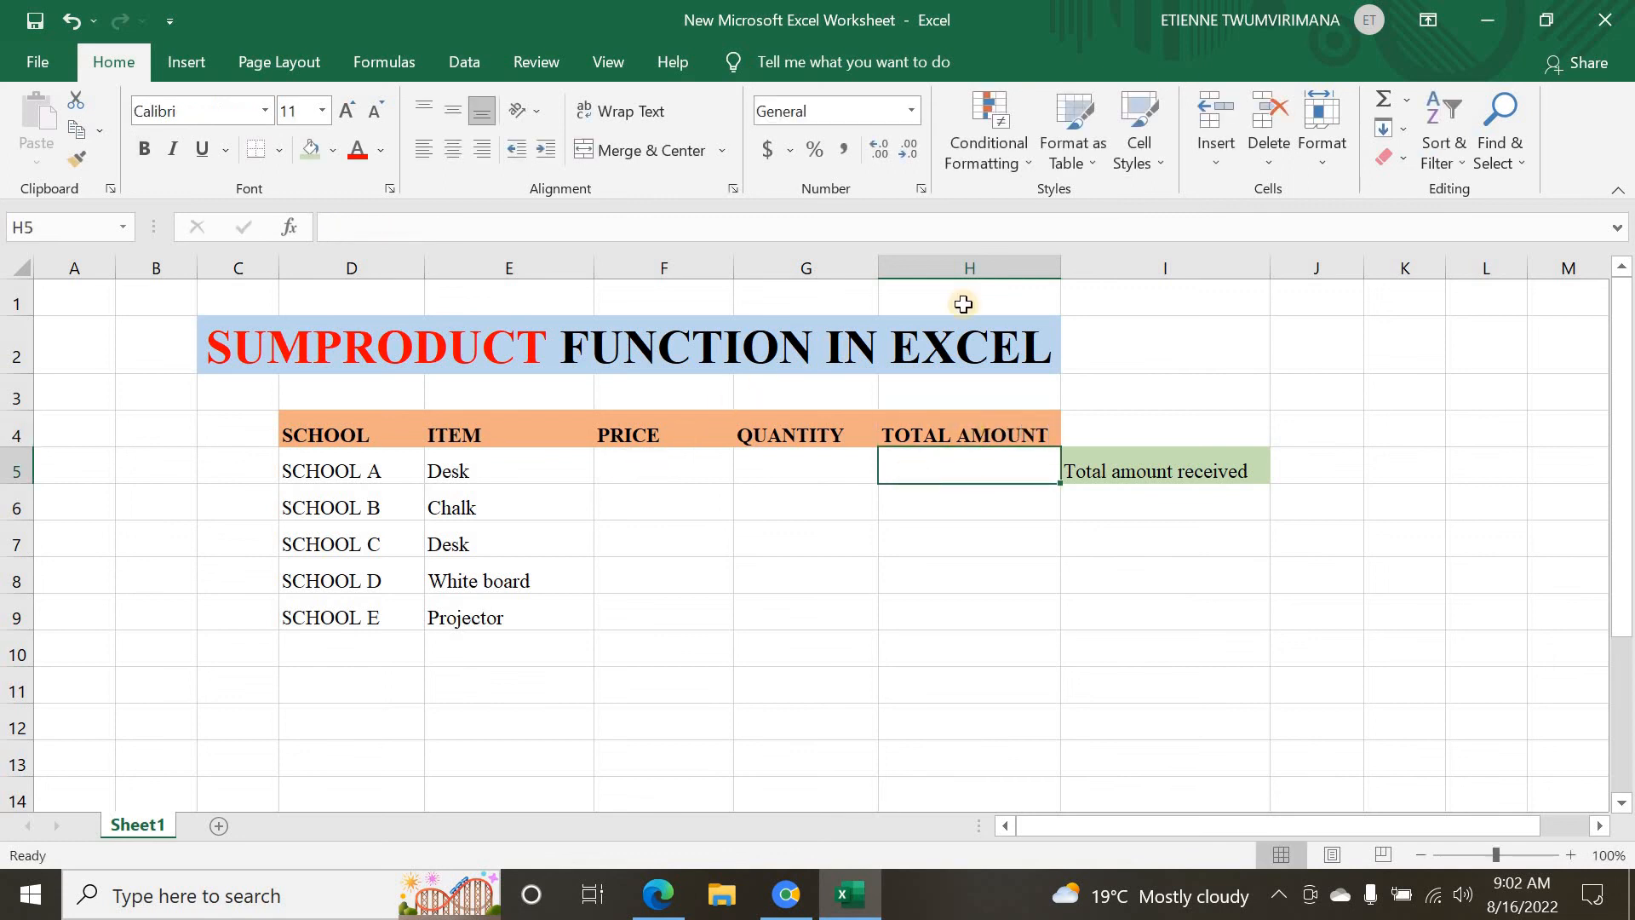
click(673, 465)
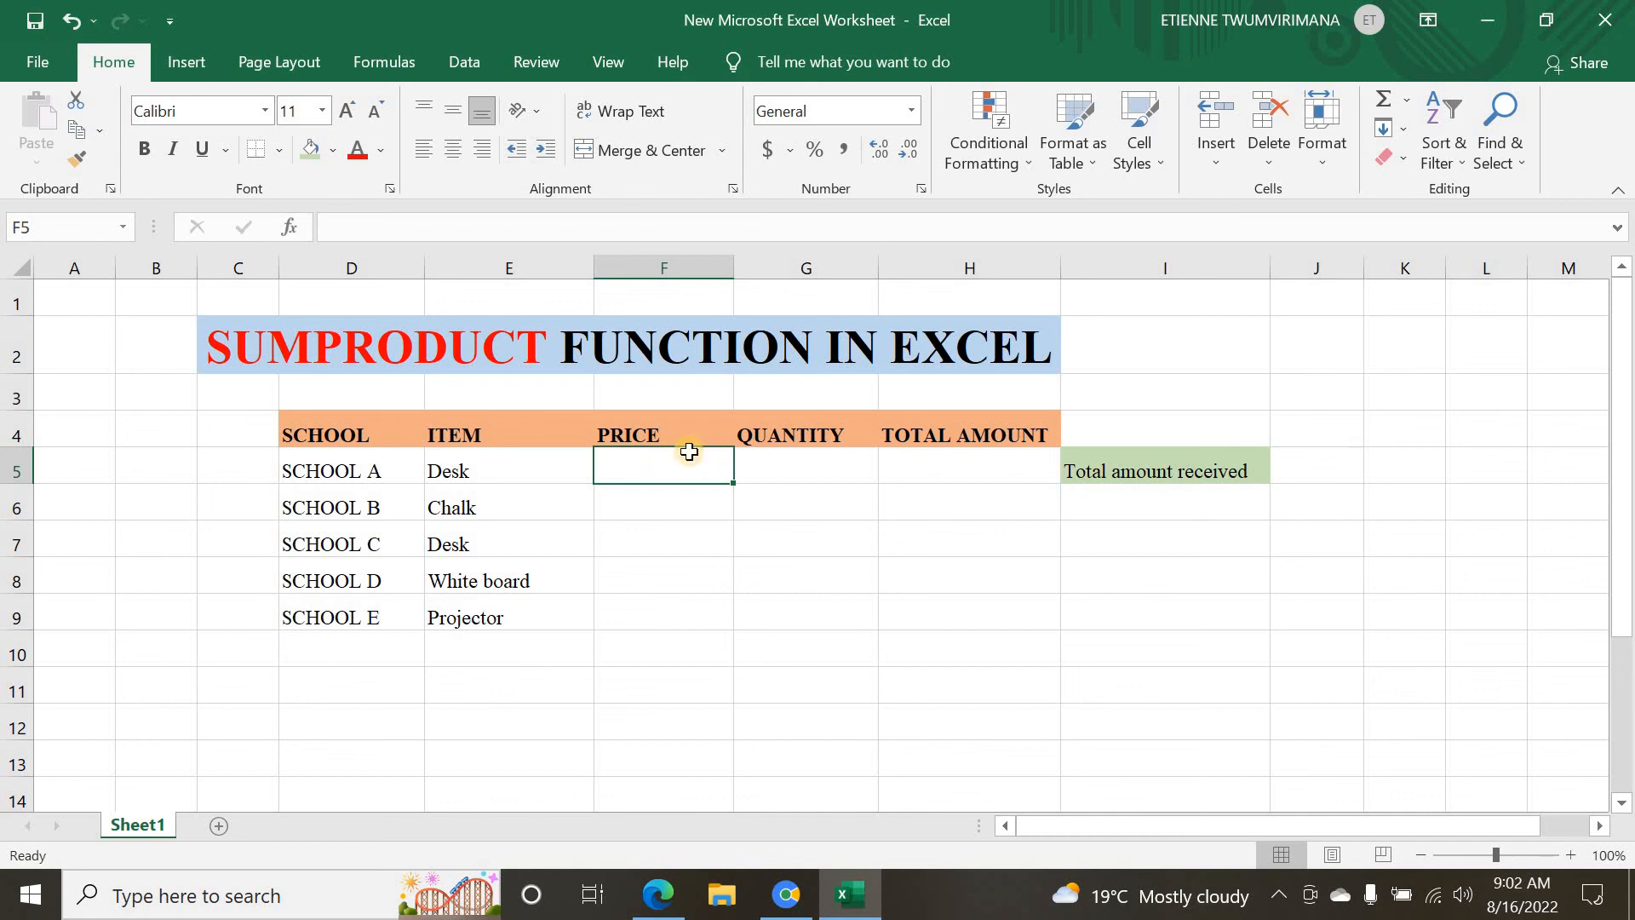
text(50)
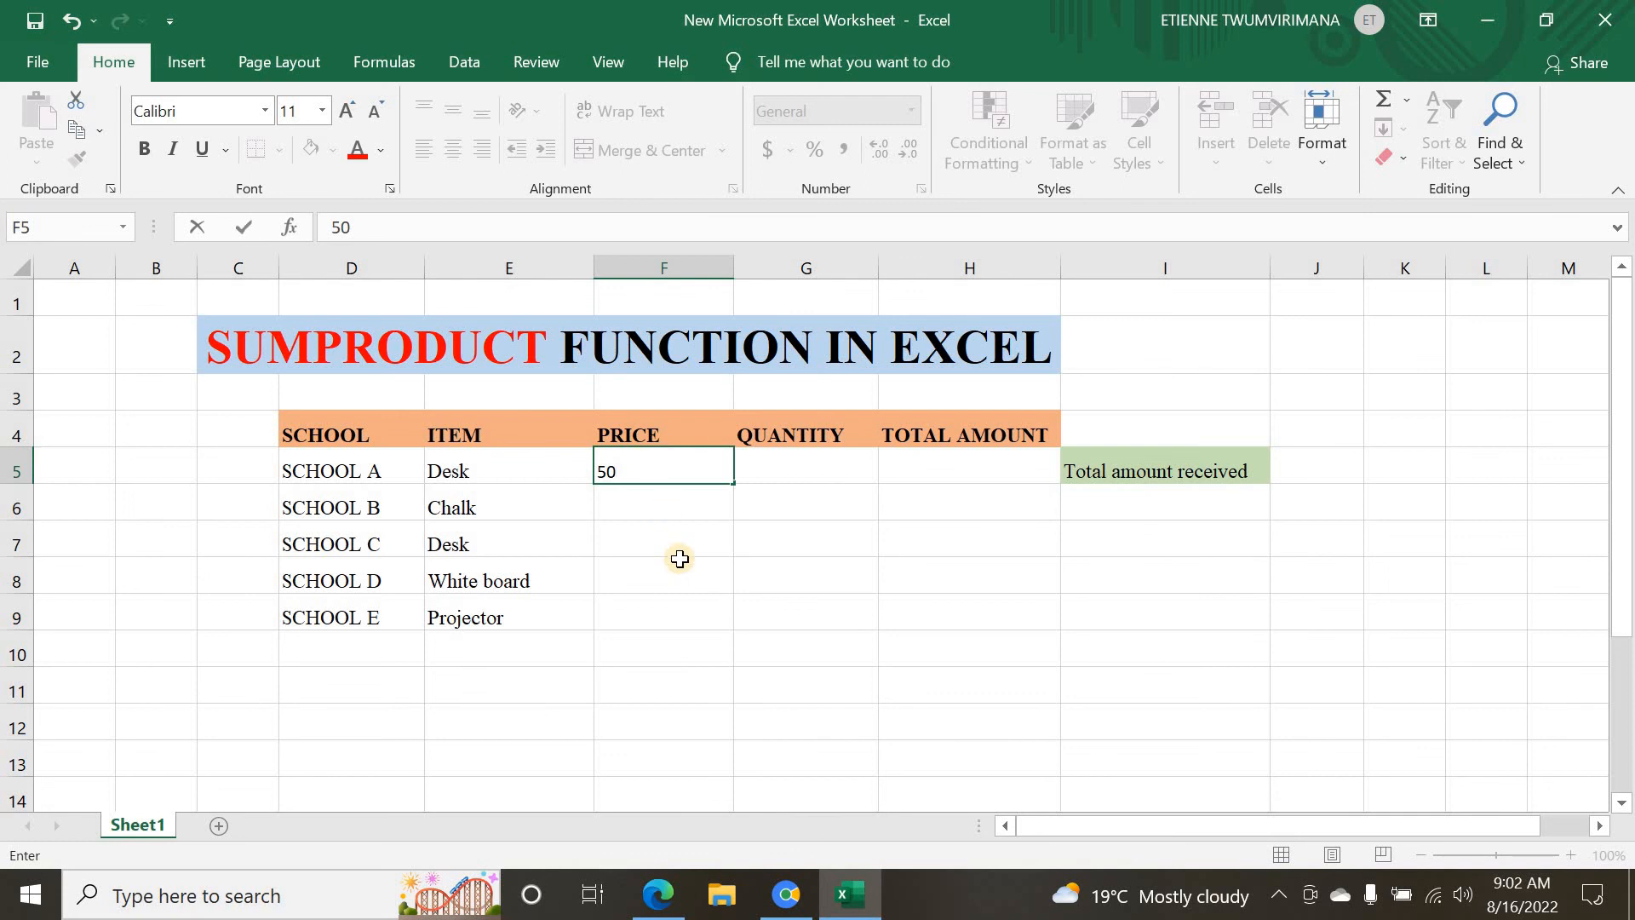
click(674, 569)
Step: Format the School A price in F5 as dollar accounting with no decimal places
click(662, 465)
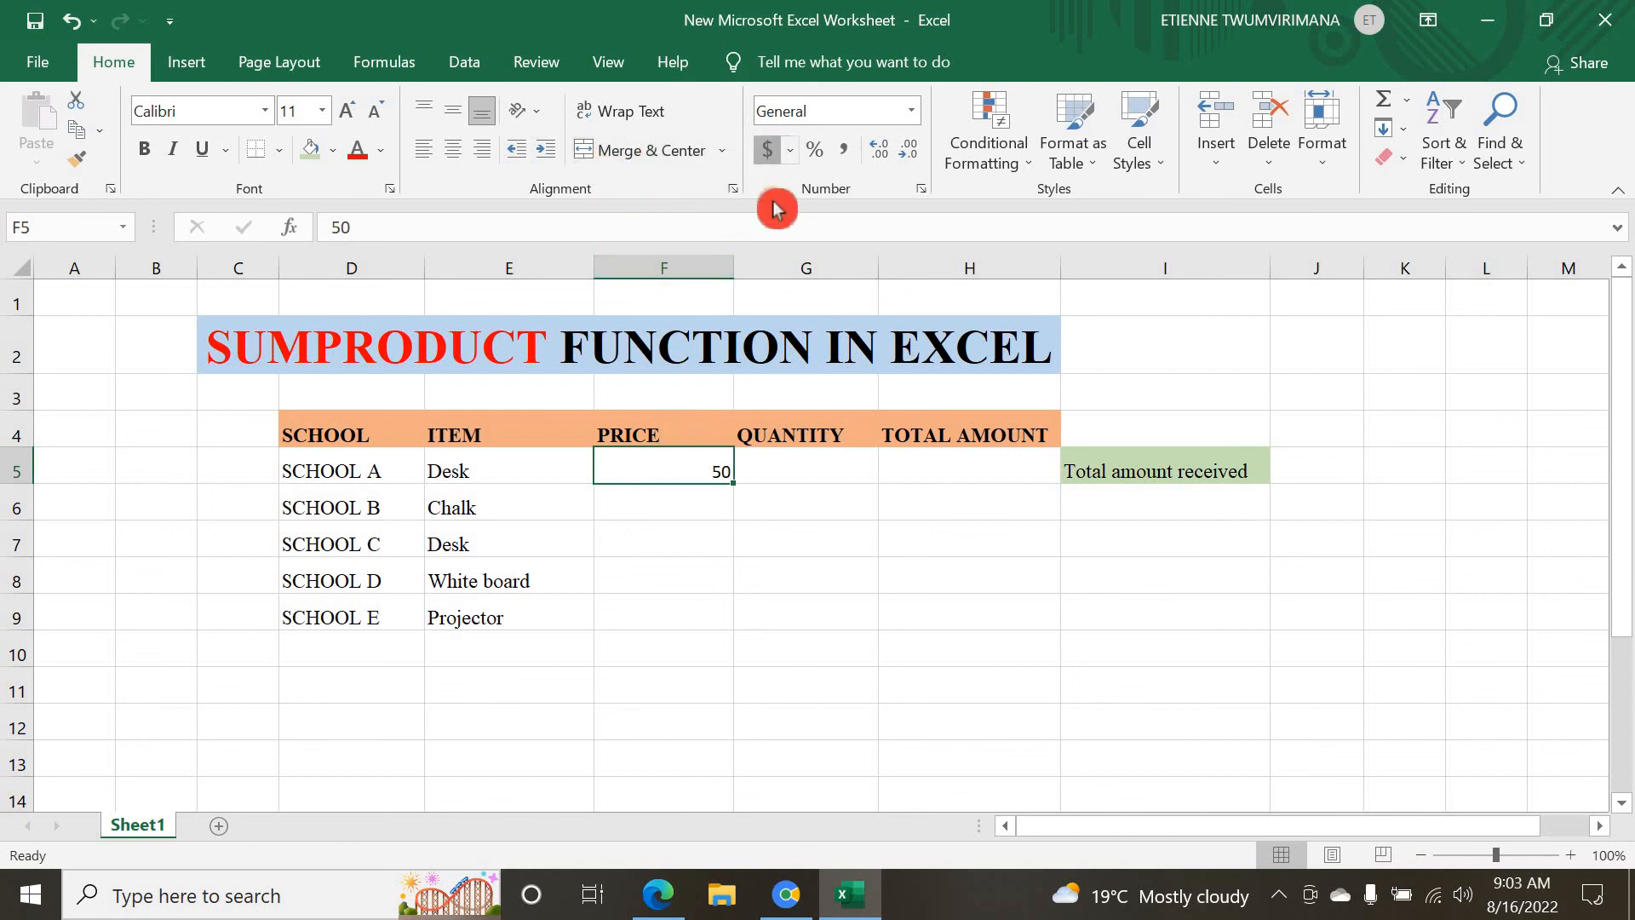
click(767, 150)
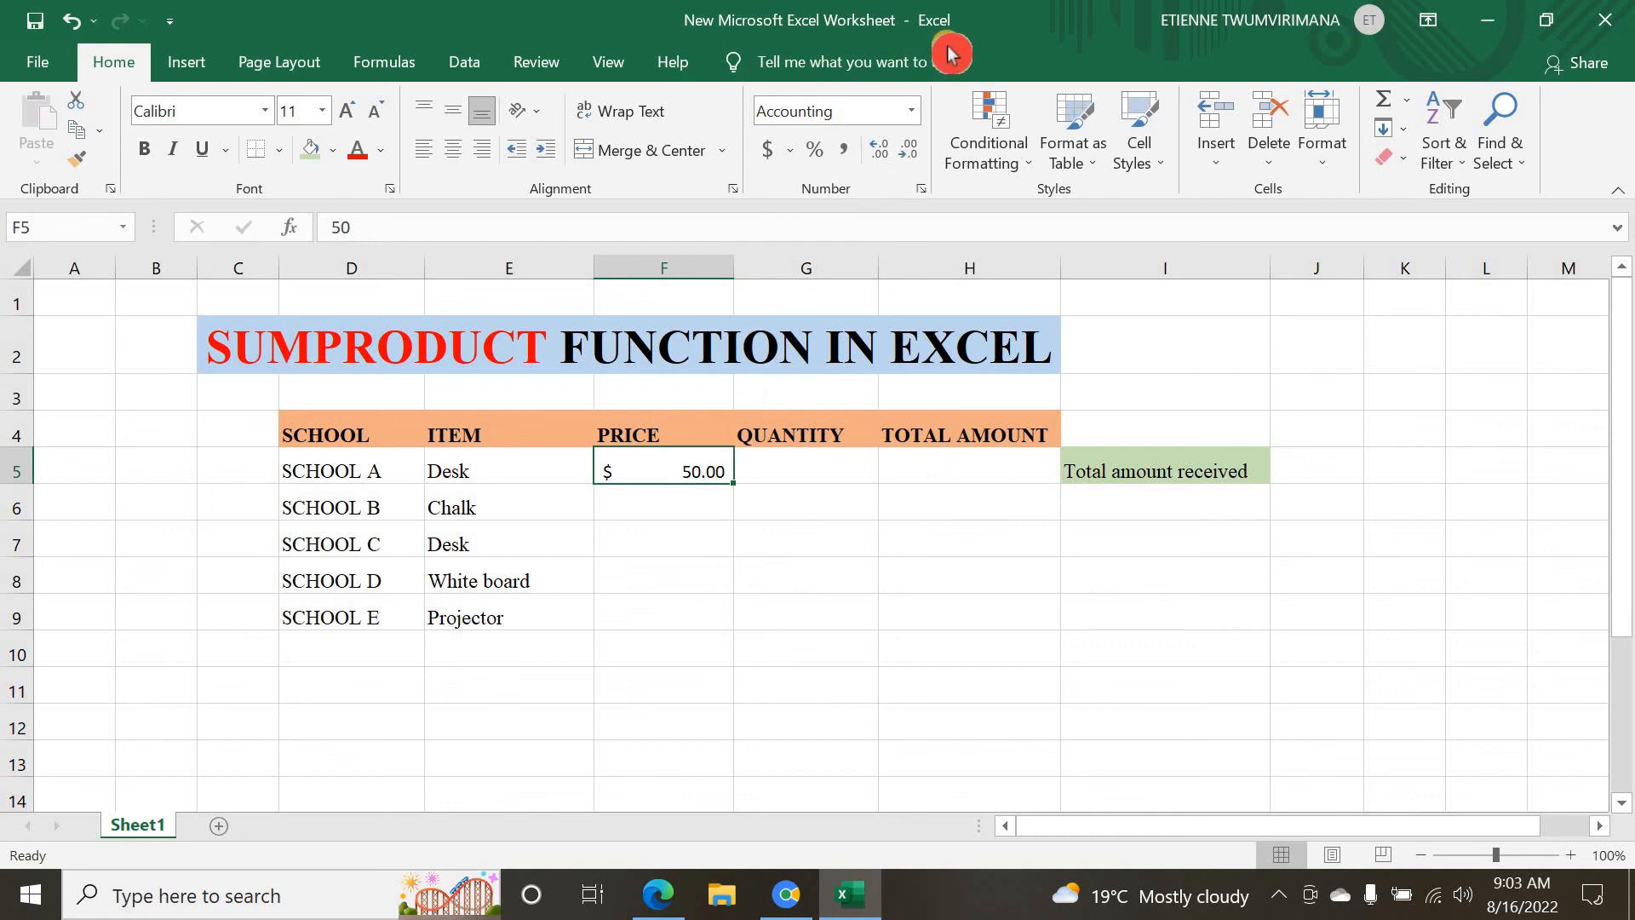
click(907, 153)
click(907, 153)
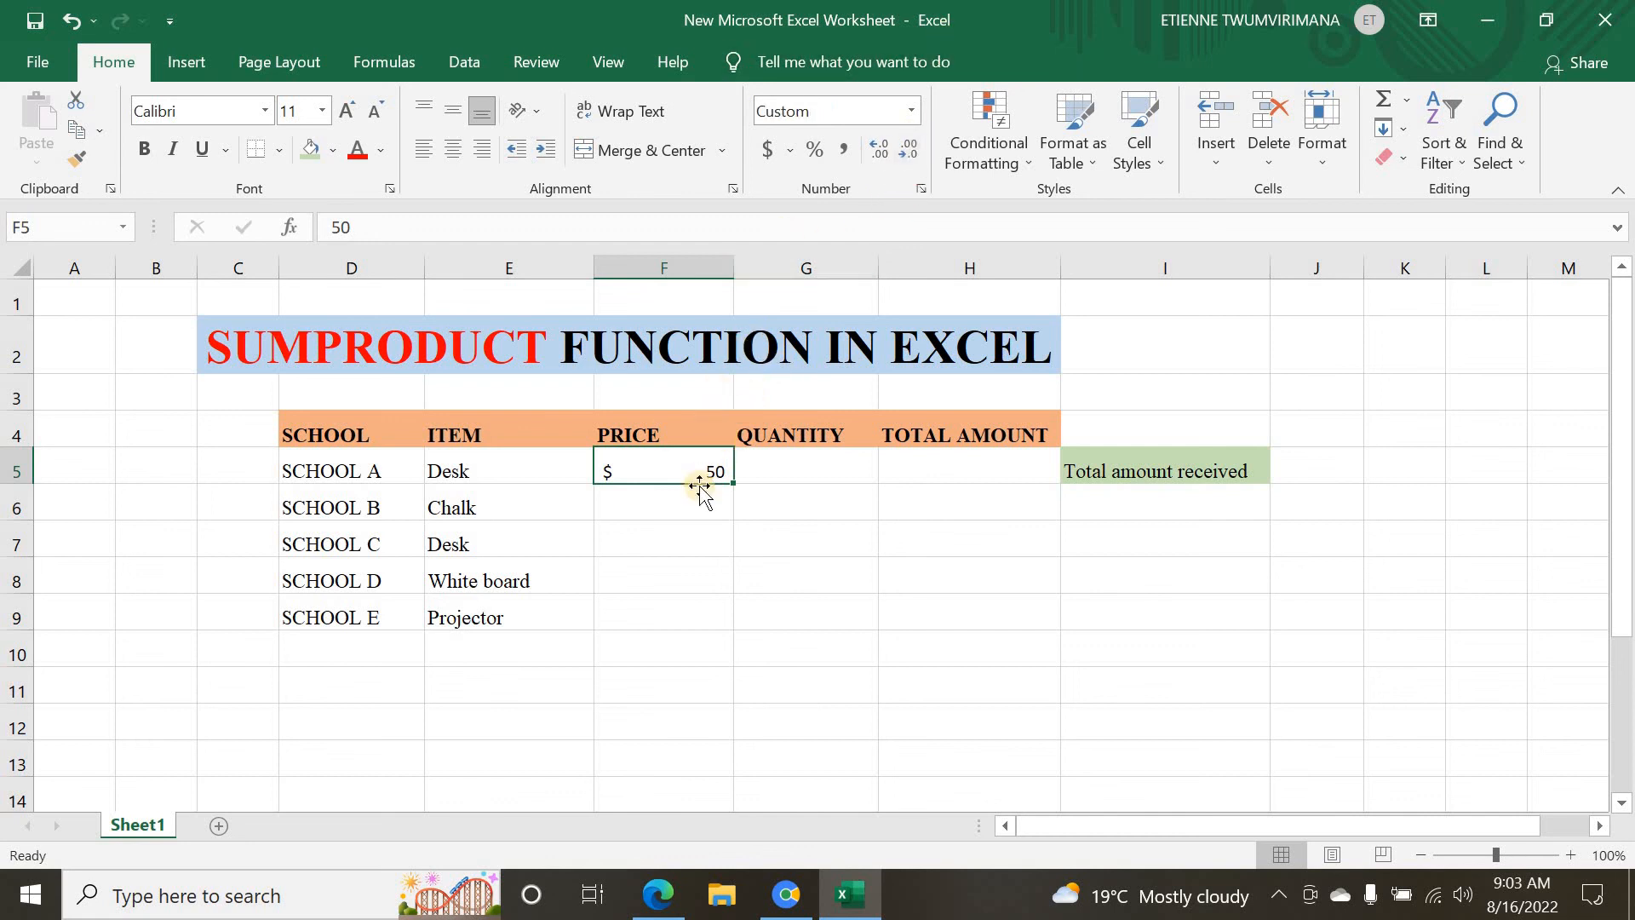
Step: Copy the dollar formatting of F5 to the empty price cells F6 through F9 with Format Painter
click(683, 585)
click(139, 153)
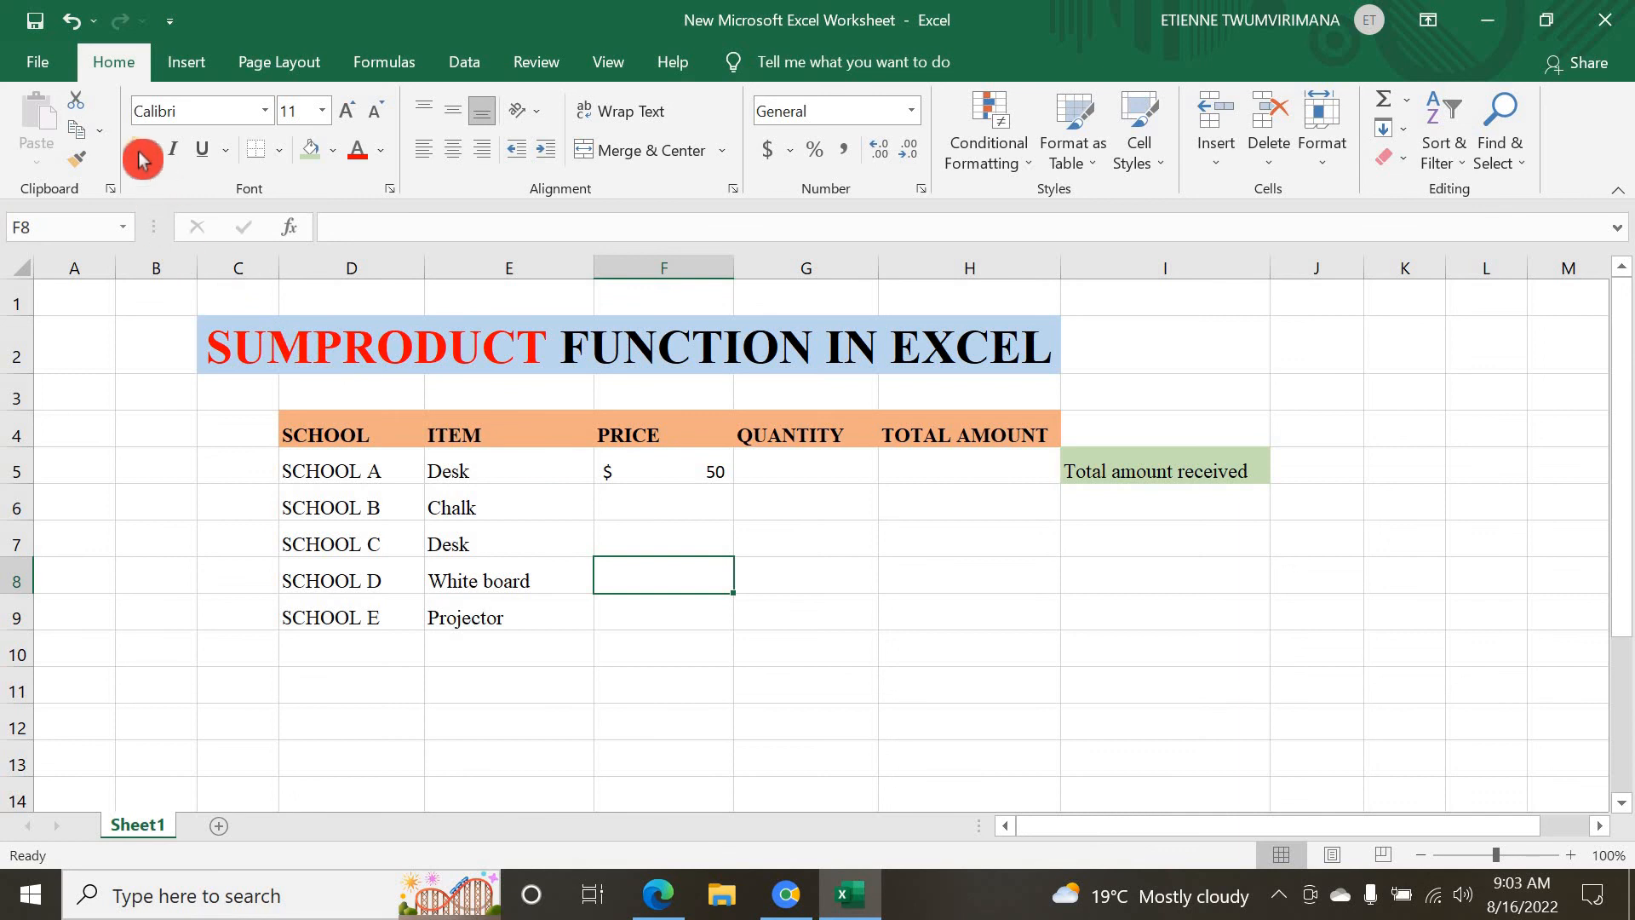
click(621, 471)
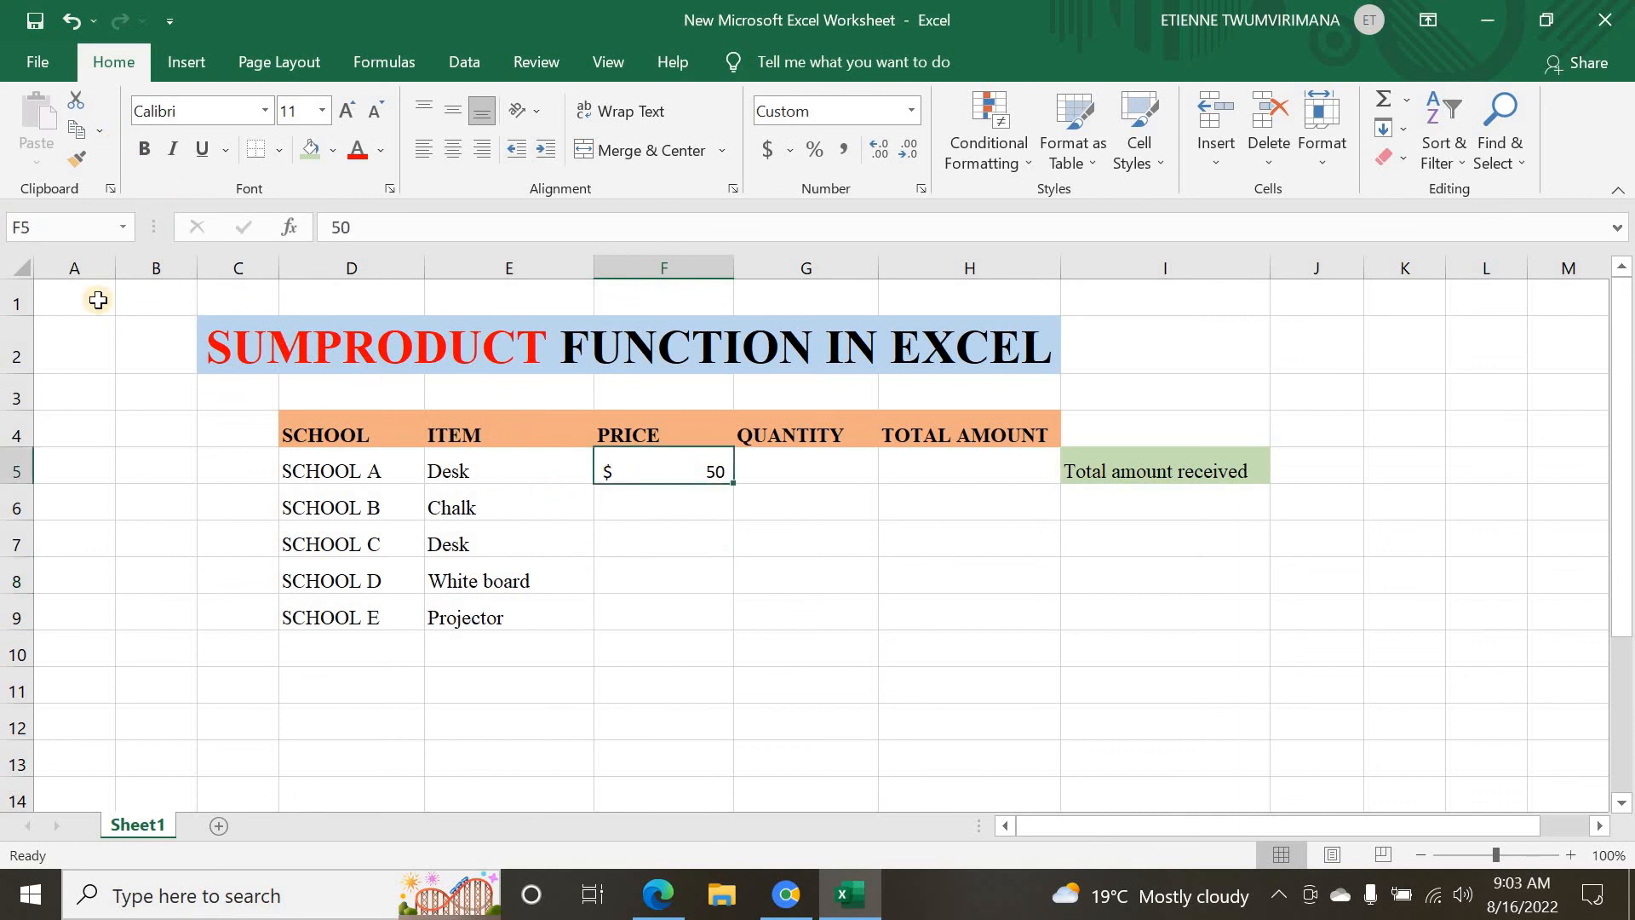
click(82, 173)
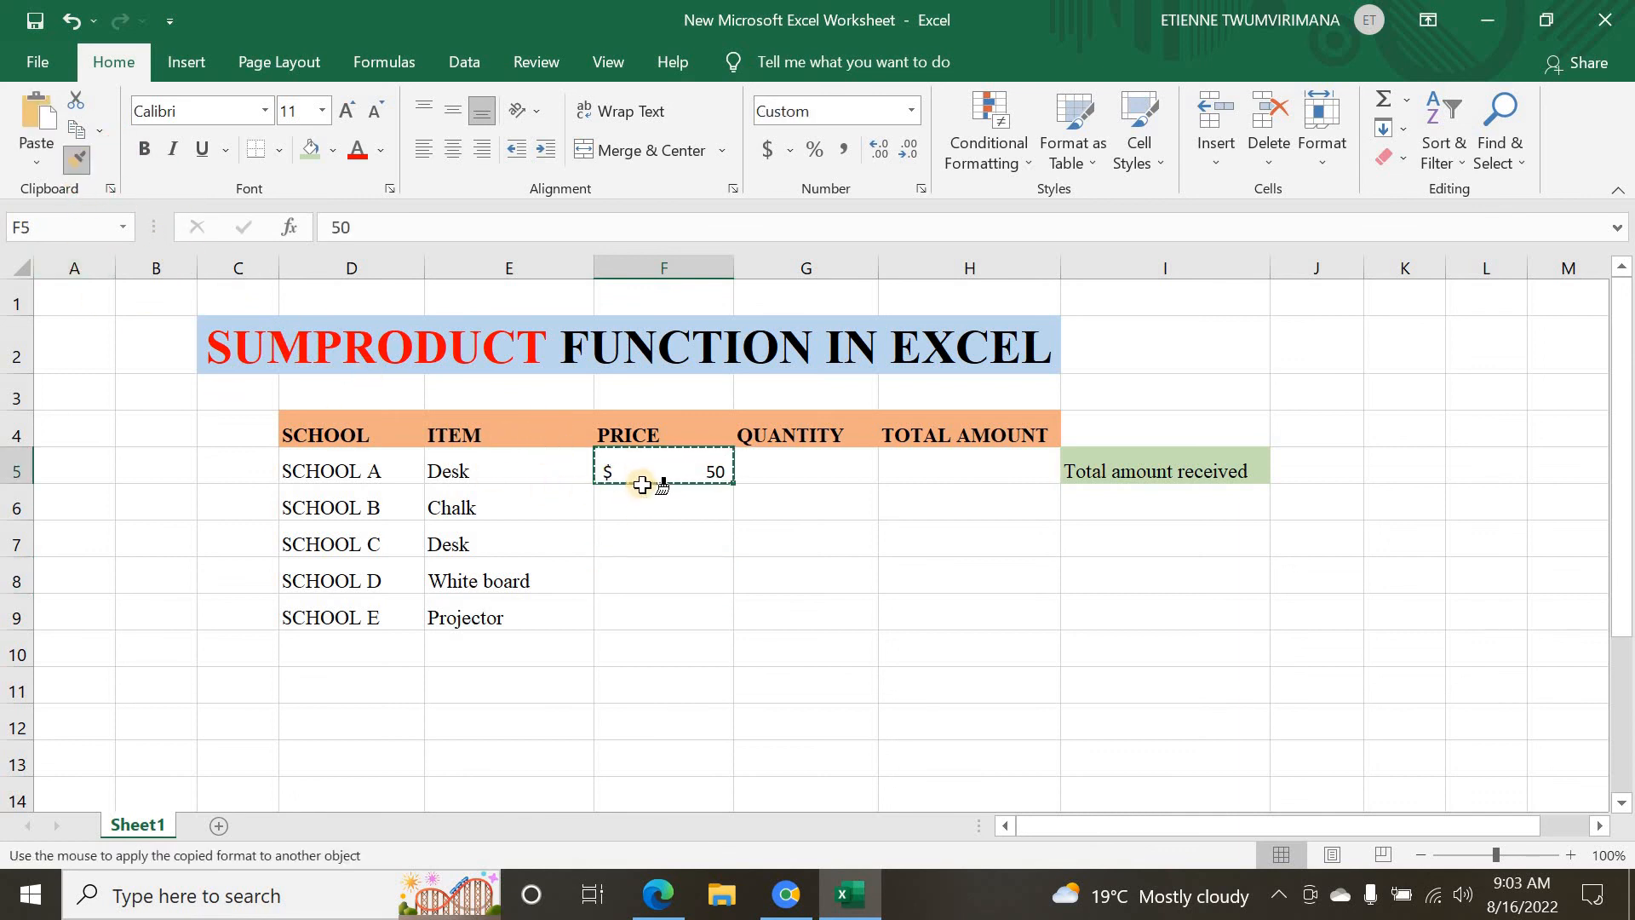
mouse_move(640, 507)
mouse_down()
mouse_move(650, 595)
mouse_move(674, 549)
mouse_up()
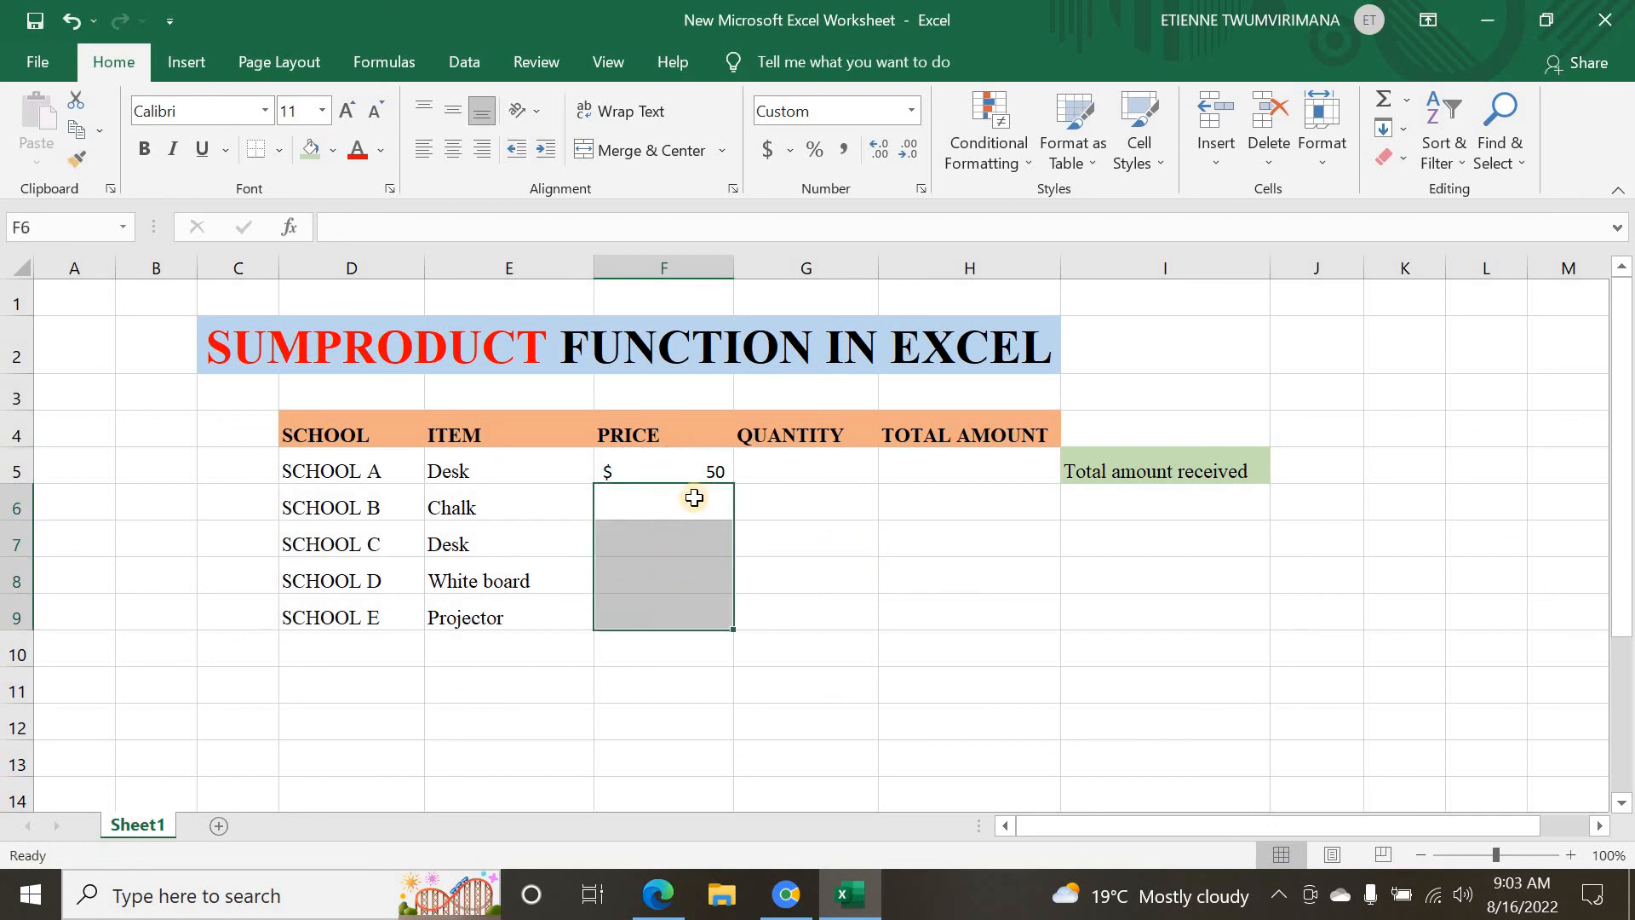
click(741, 550)
Step: Enter the prices for School B's chalk as 2 and School C's desk as 50 in F6 and F7
click(661, 498)
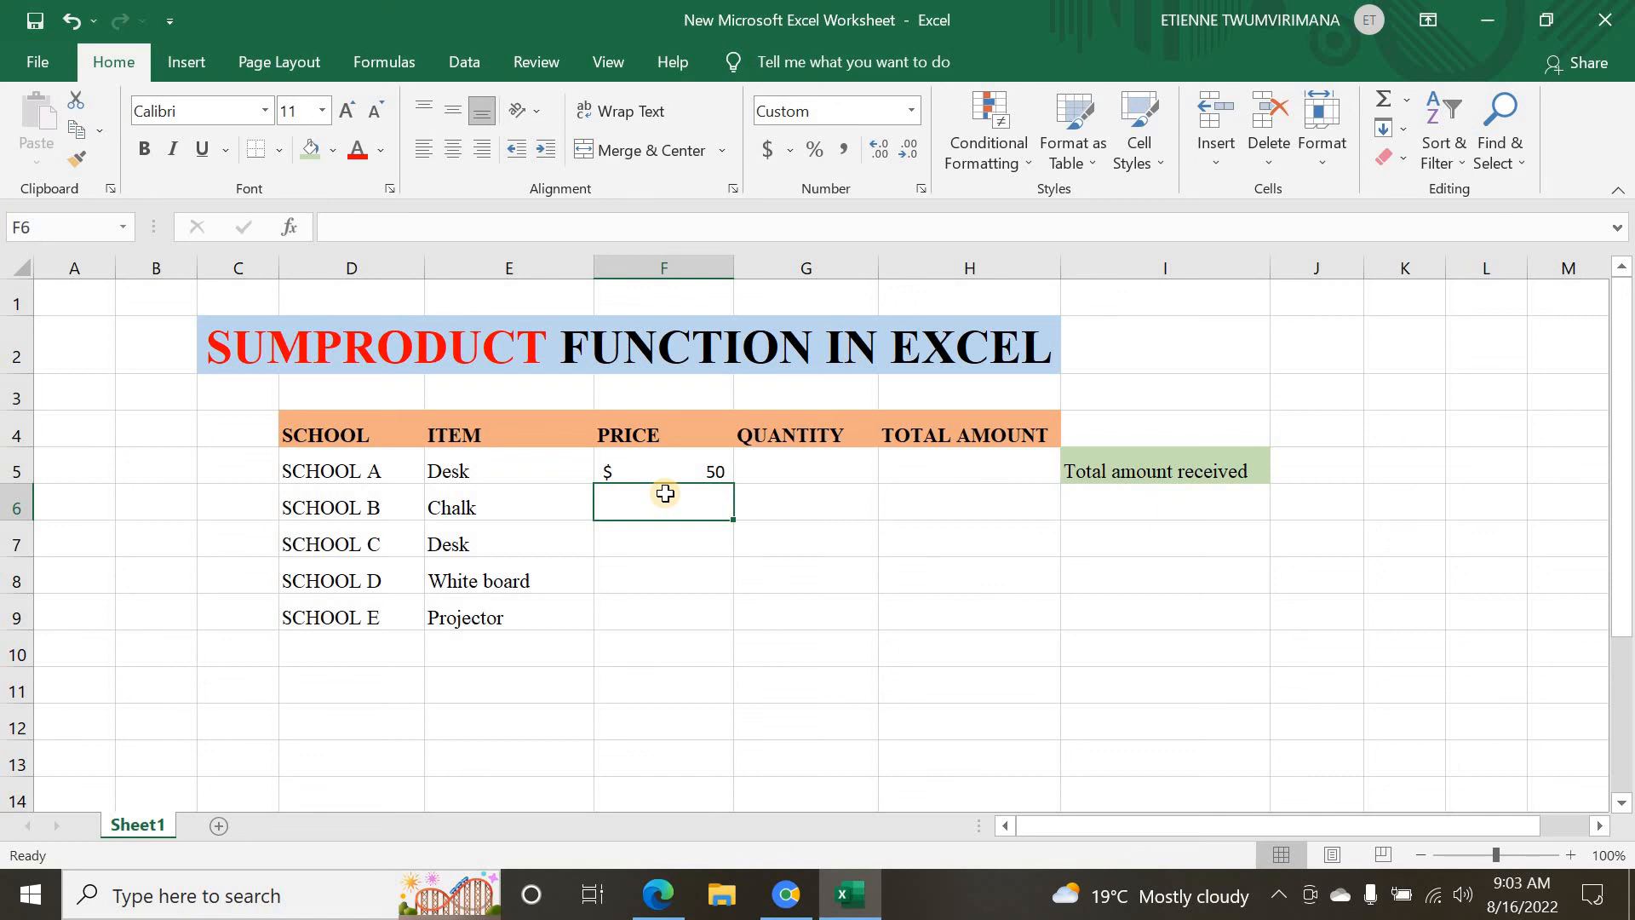
text(2)
key(Return)
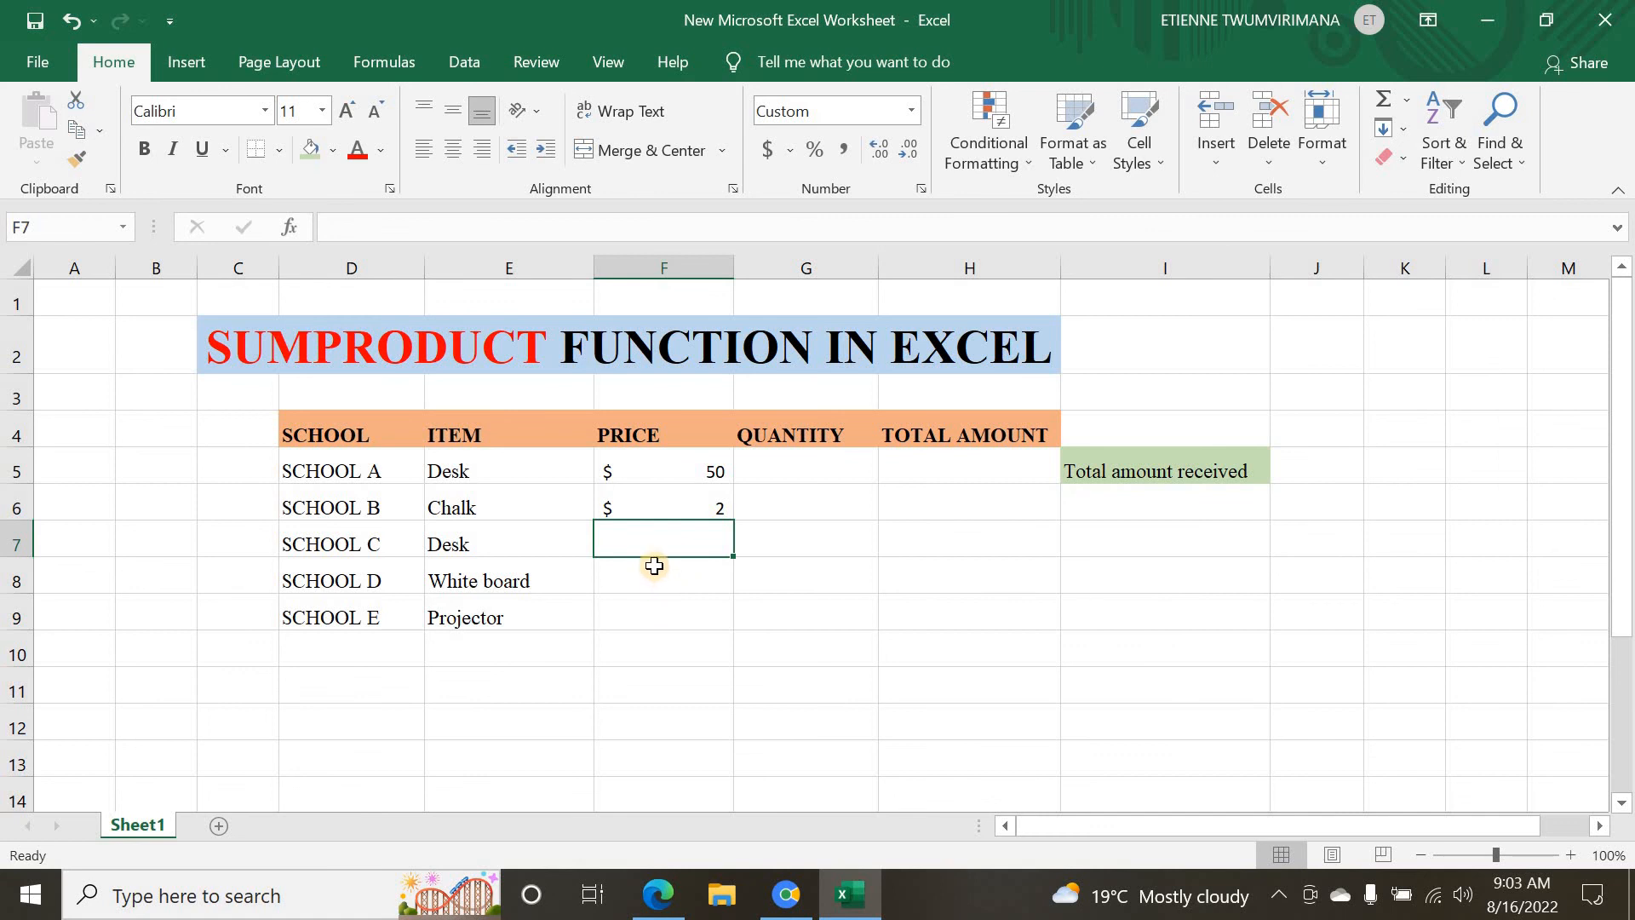
text(5)
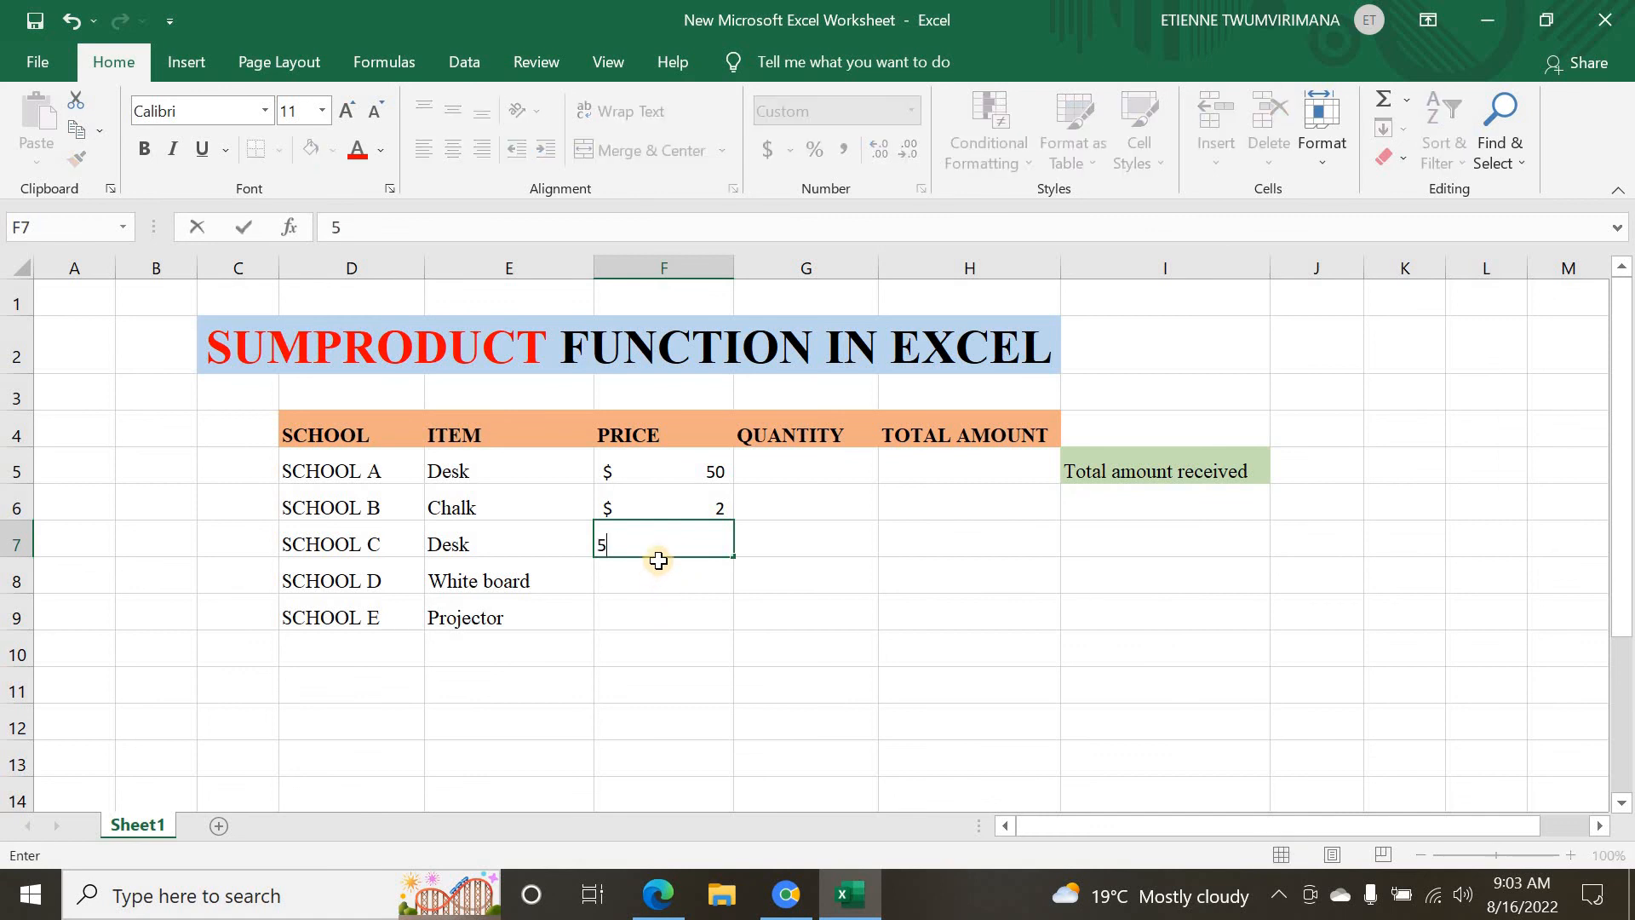
text(0)
key(Return)
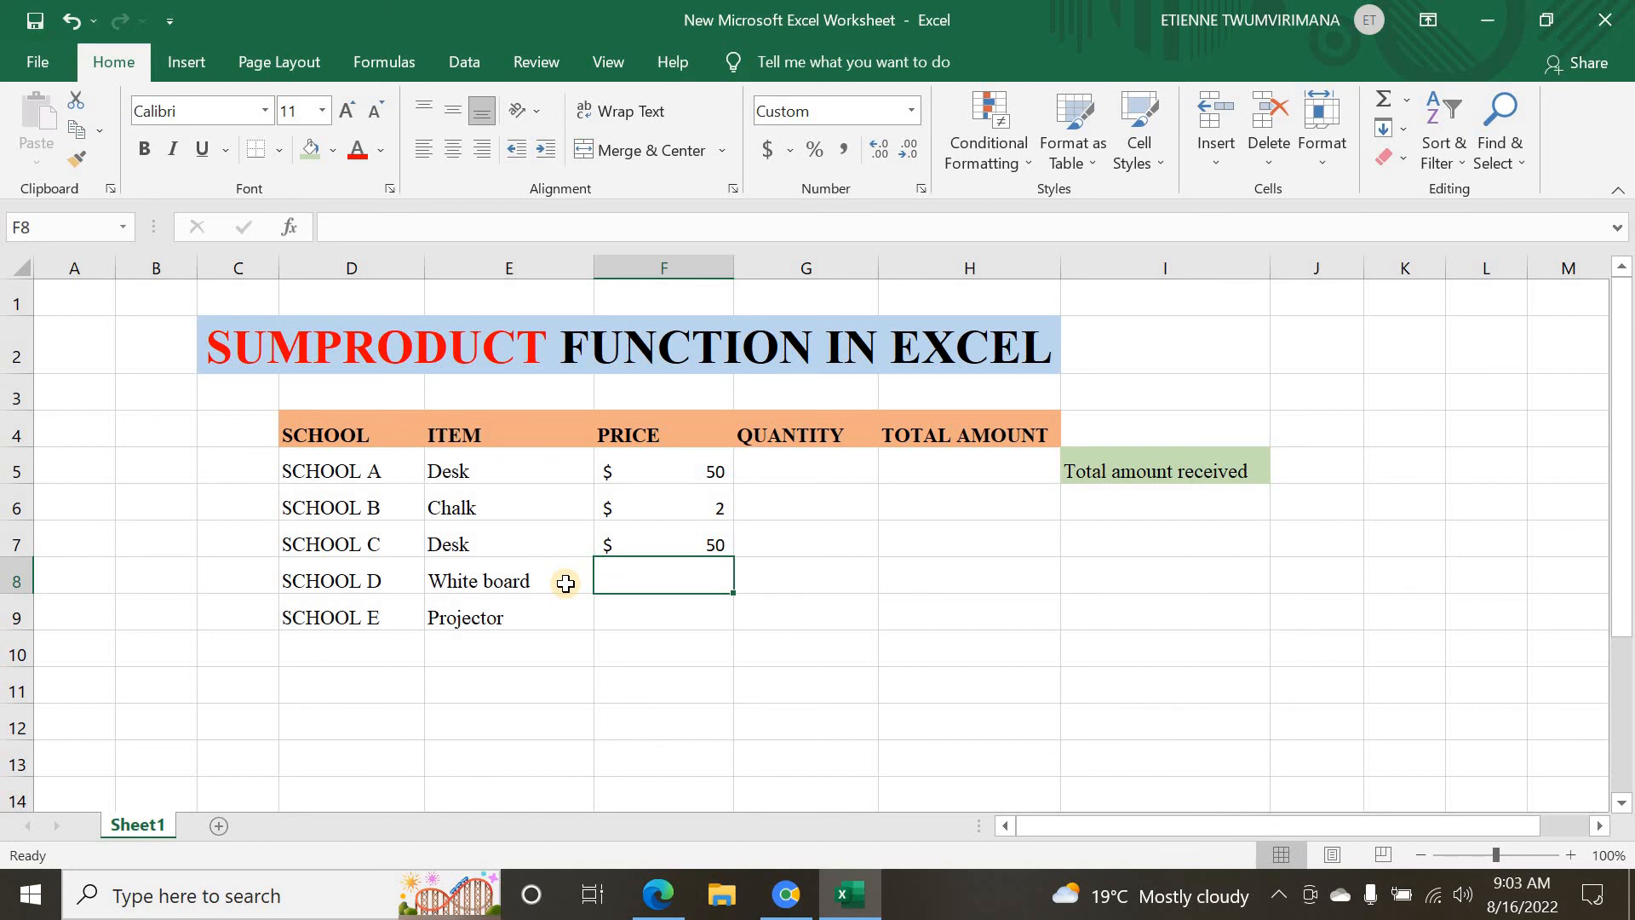
Step: Enter the prices for School D's white board as 60 and School E's projector as 300 in F8 and F9
text(60)
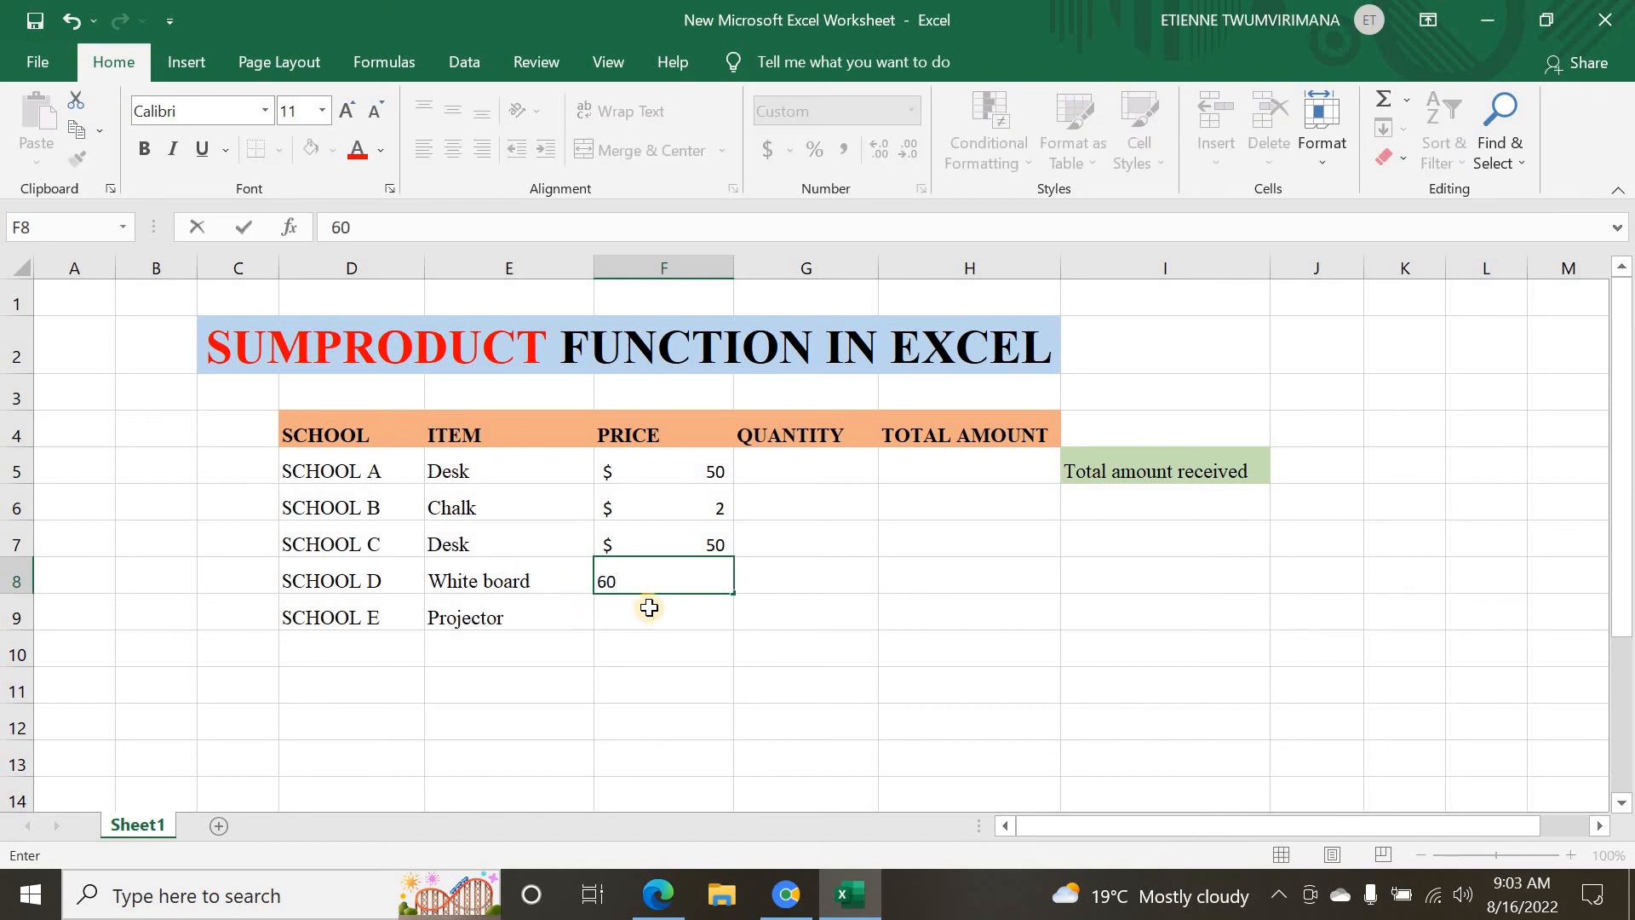
click(653, 603)
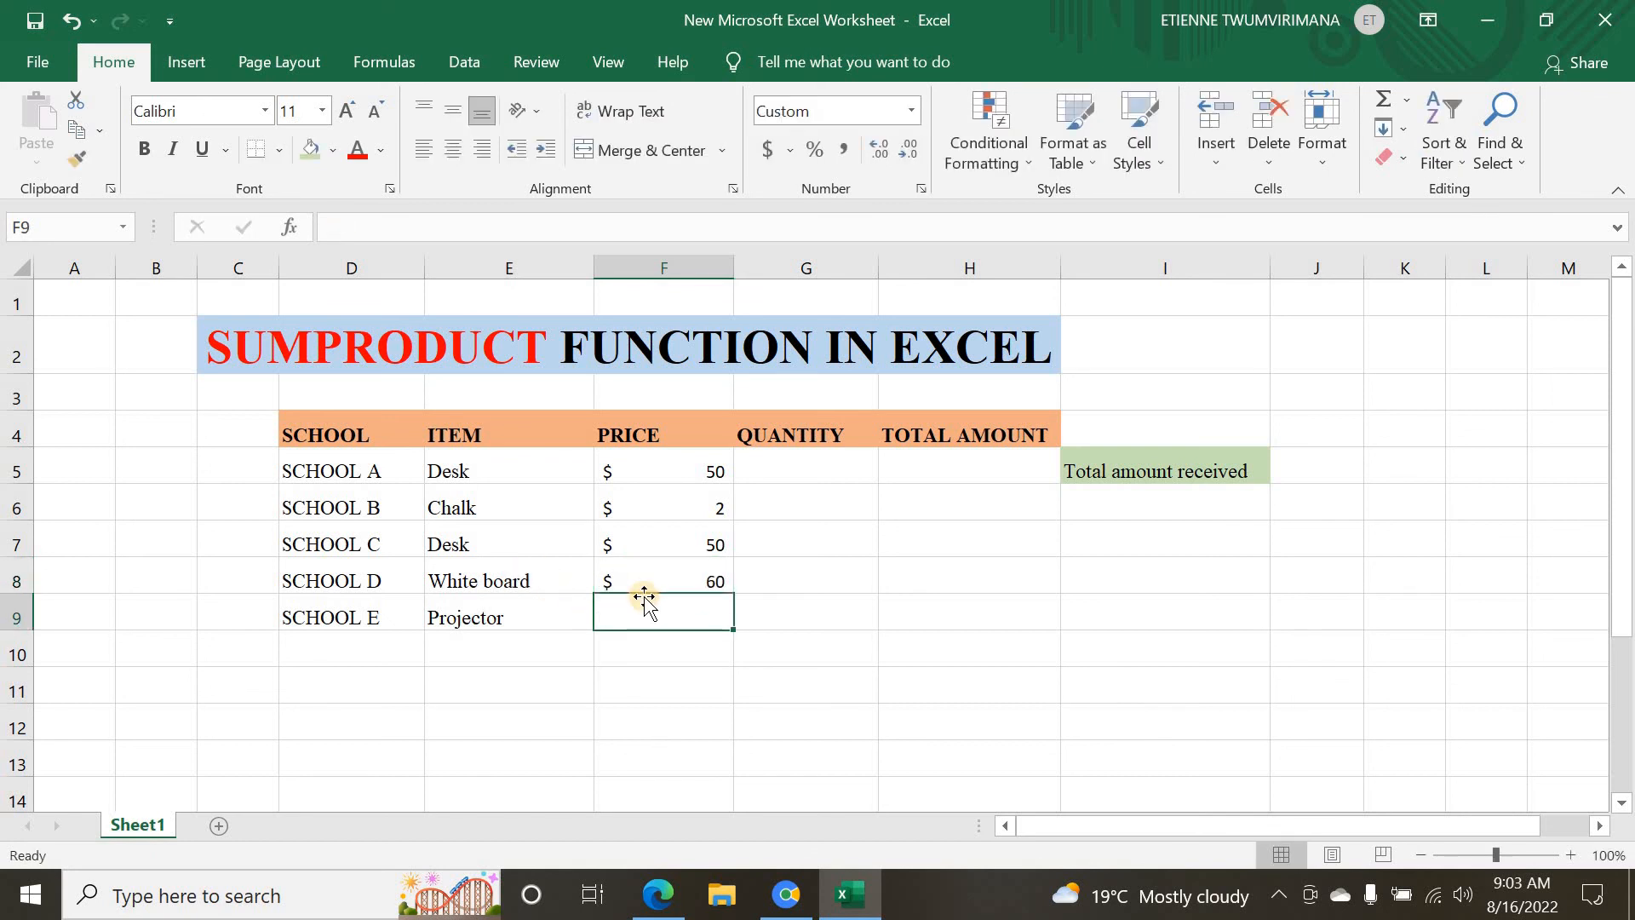
text(100)
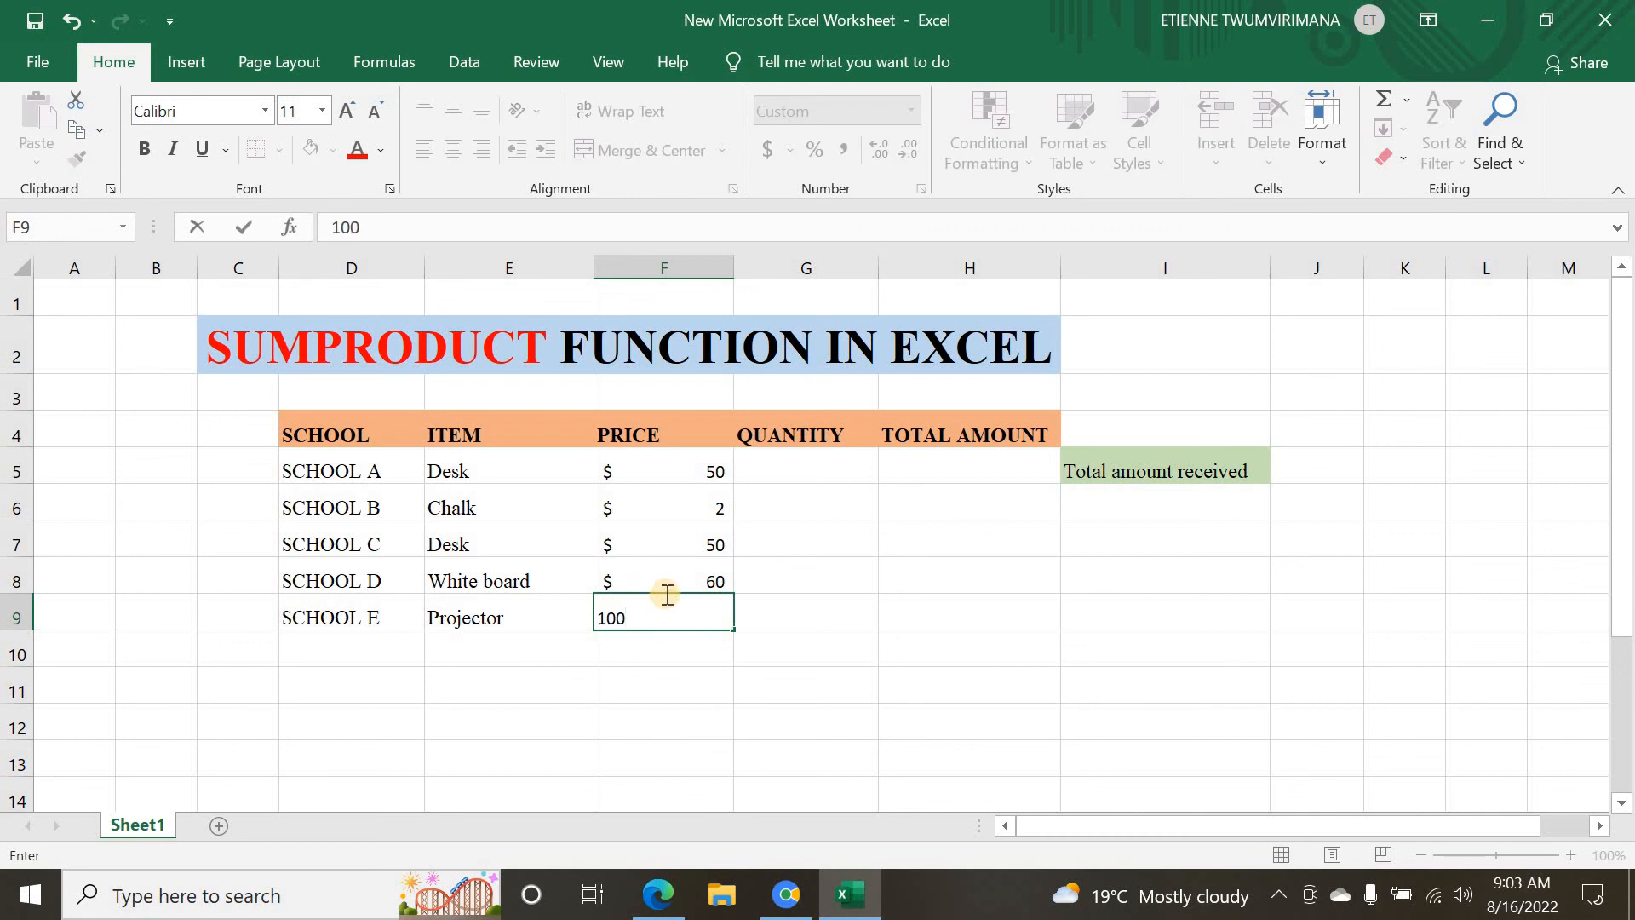
key(BackSpace)
key(BackSpace)
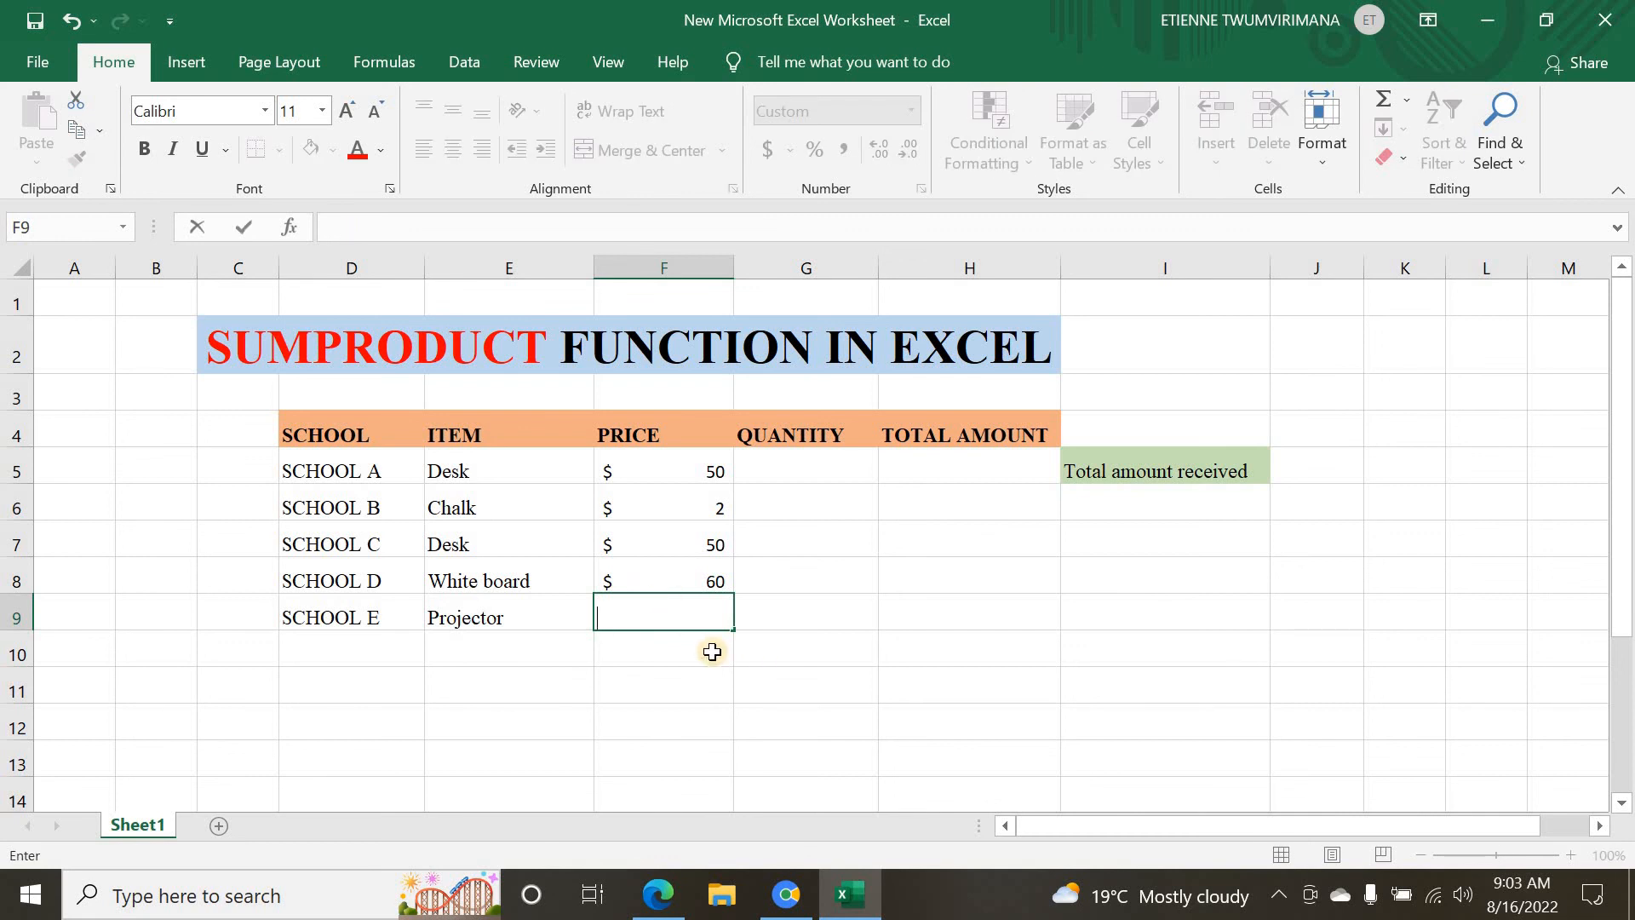
text(300)
click(789, 621)
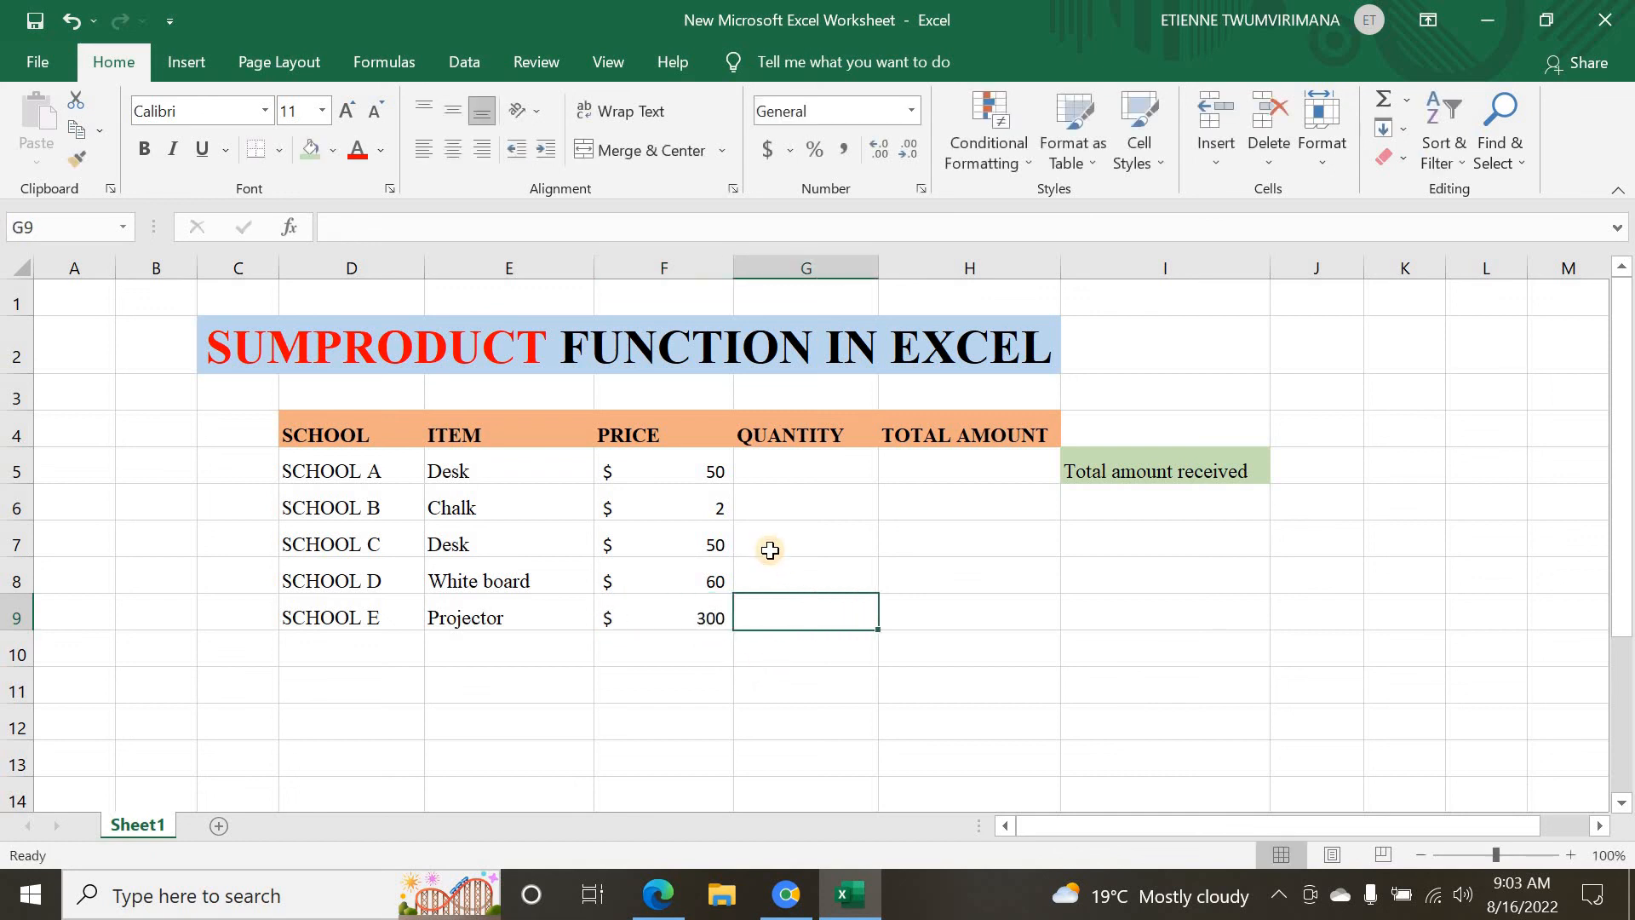
Step: Enter the quantities 500, 200 and 250 for Schools A, B and C in G5 through G7
click(795, 464)
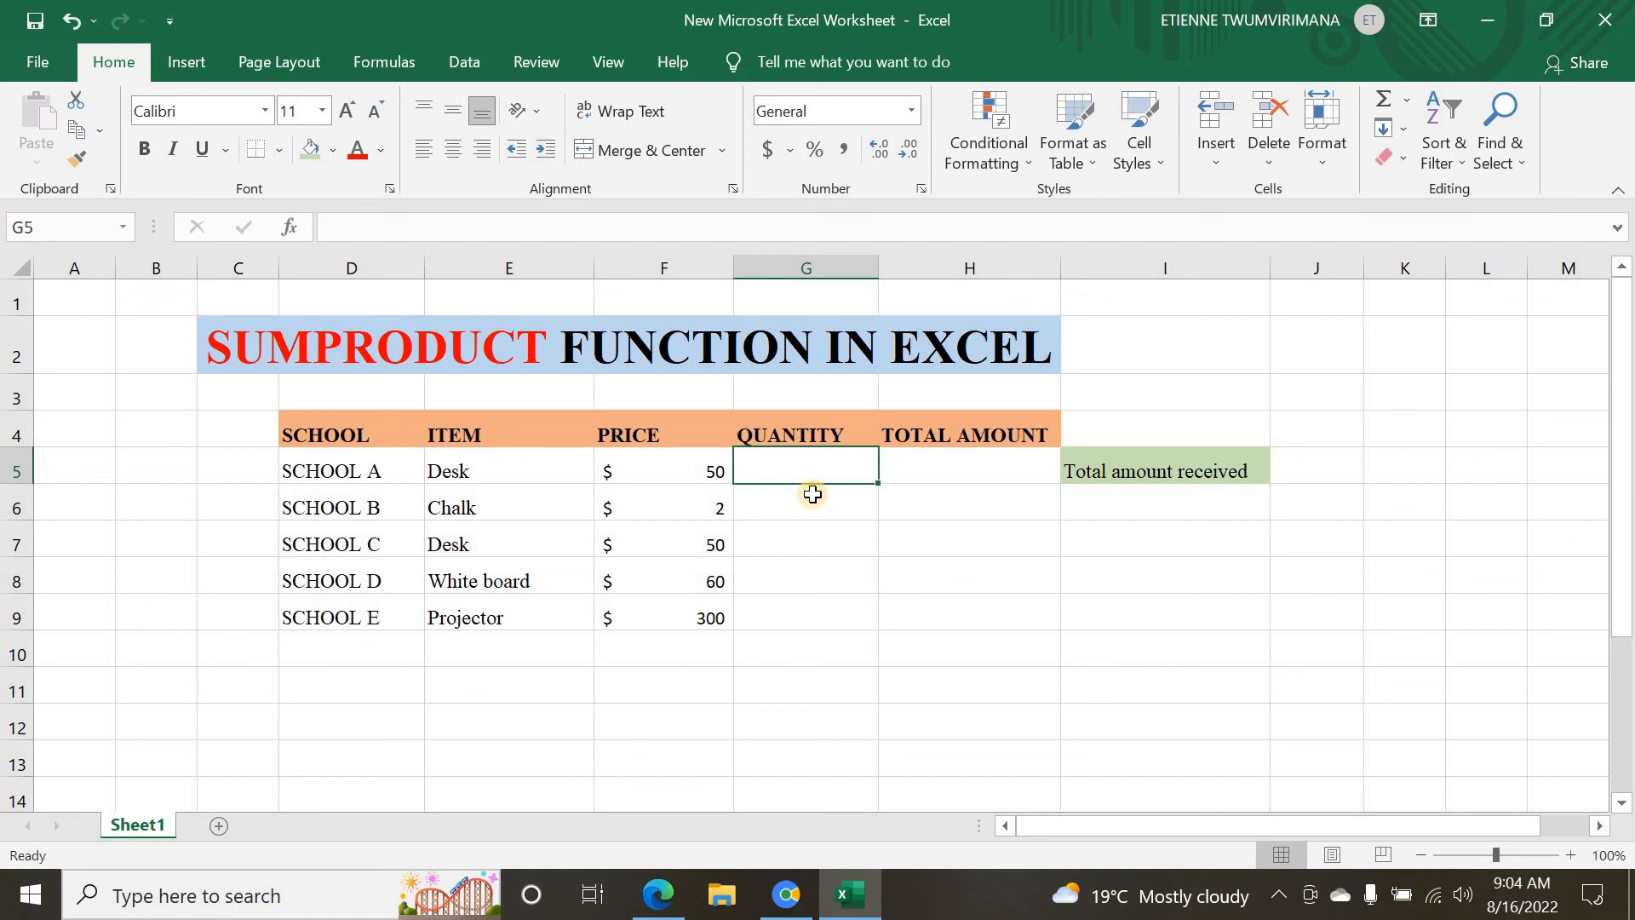
text(500)
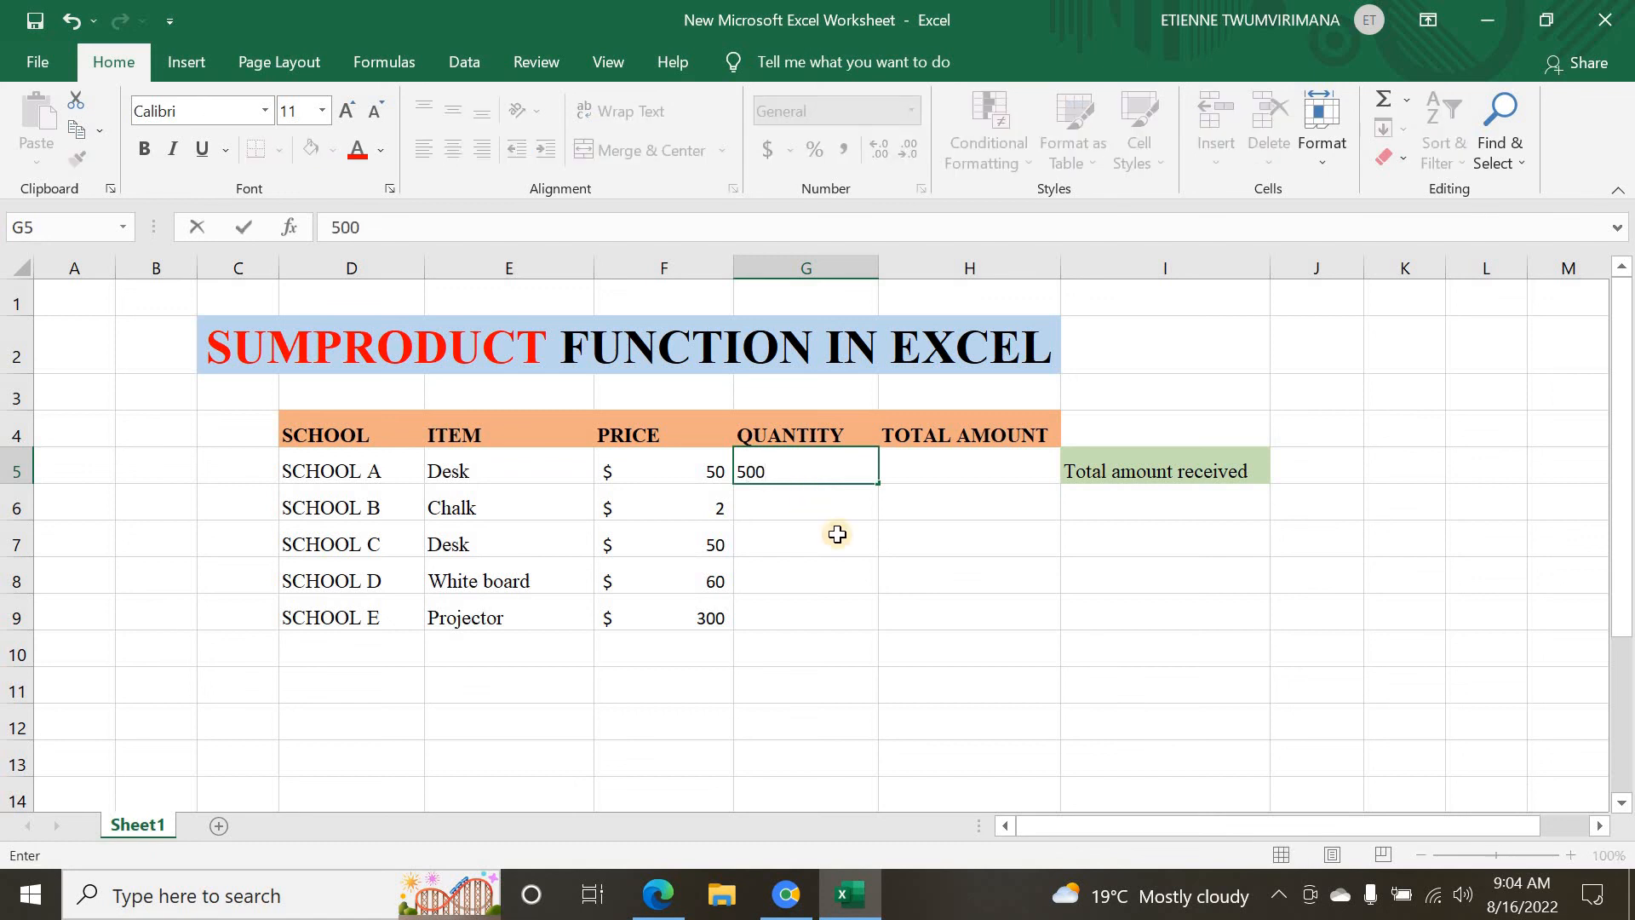
key(Return)
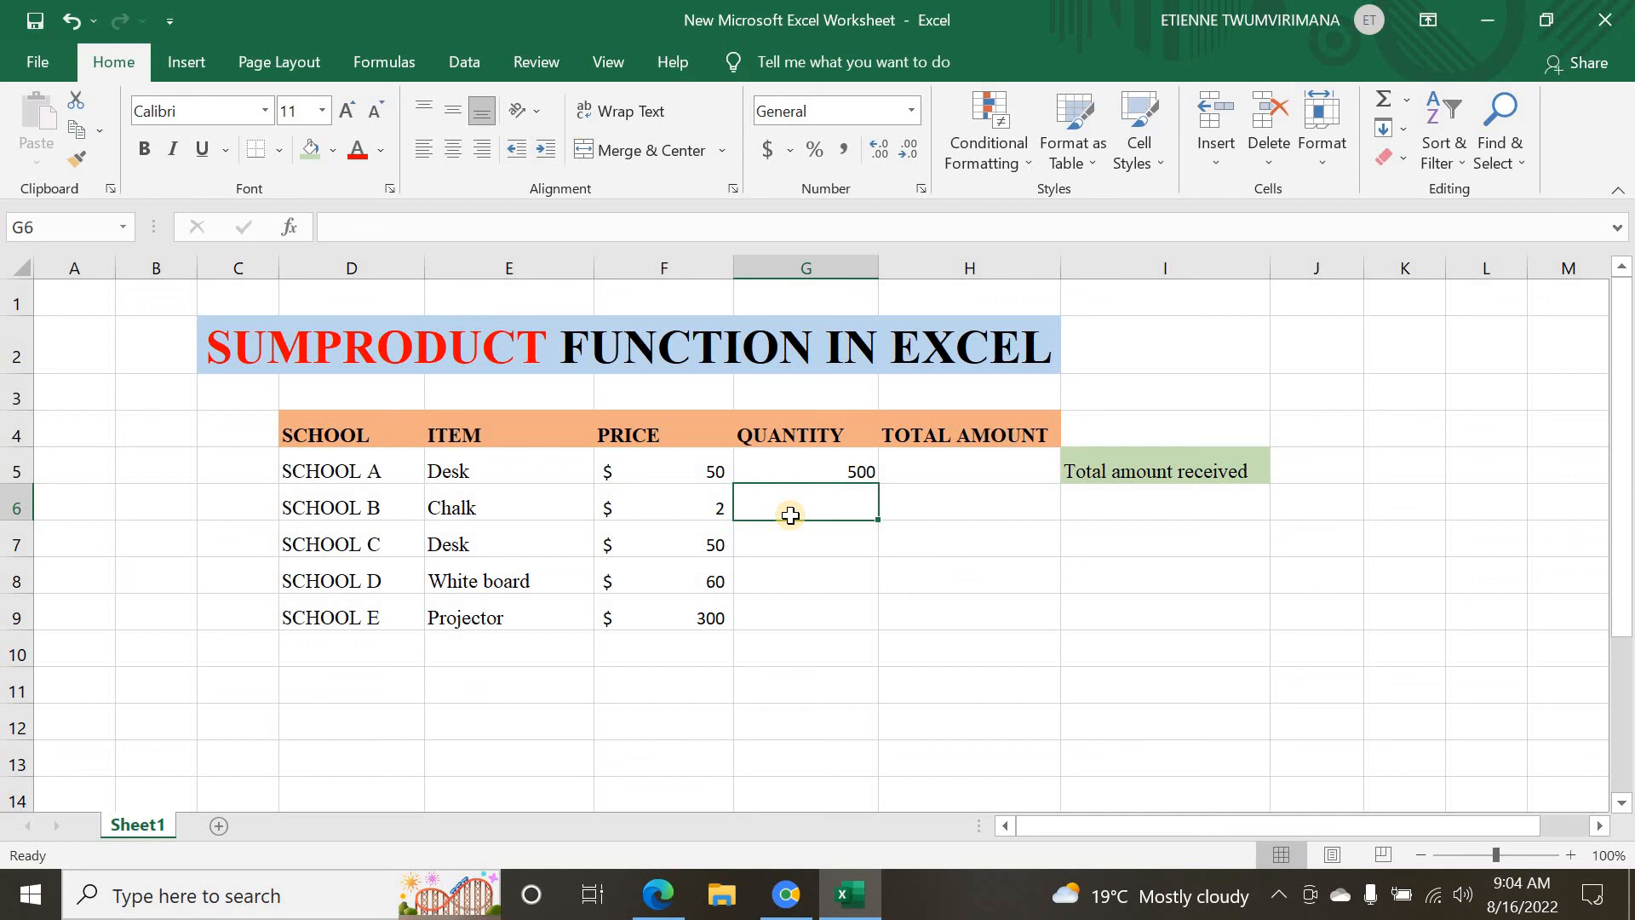
text(200)
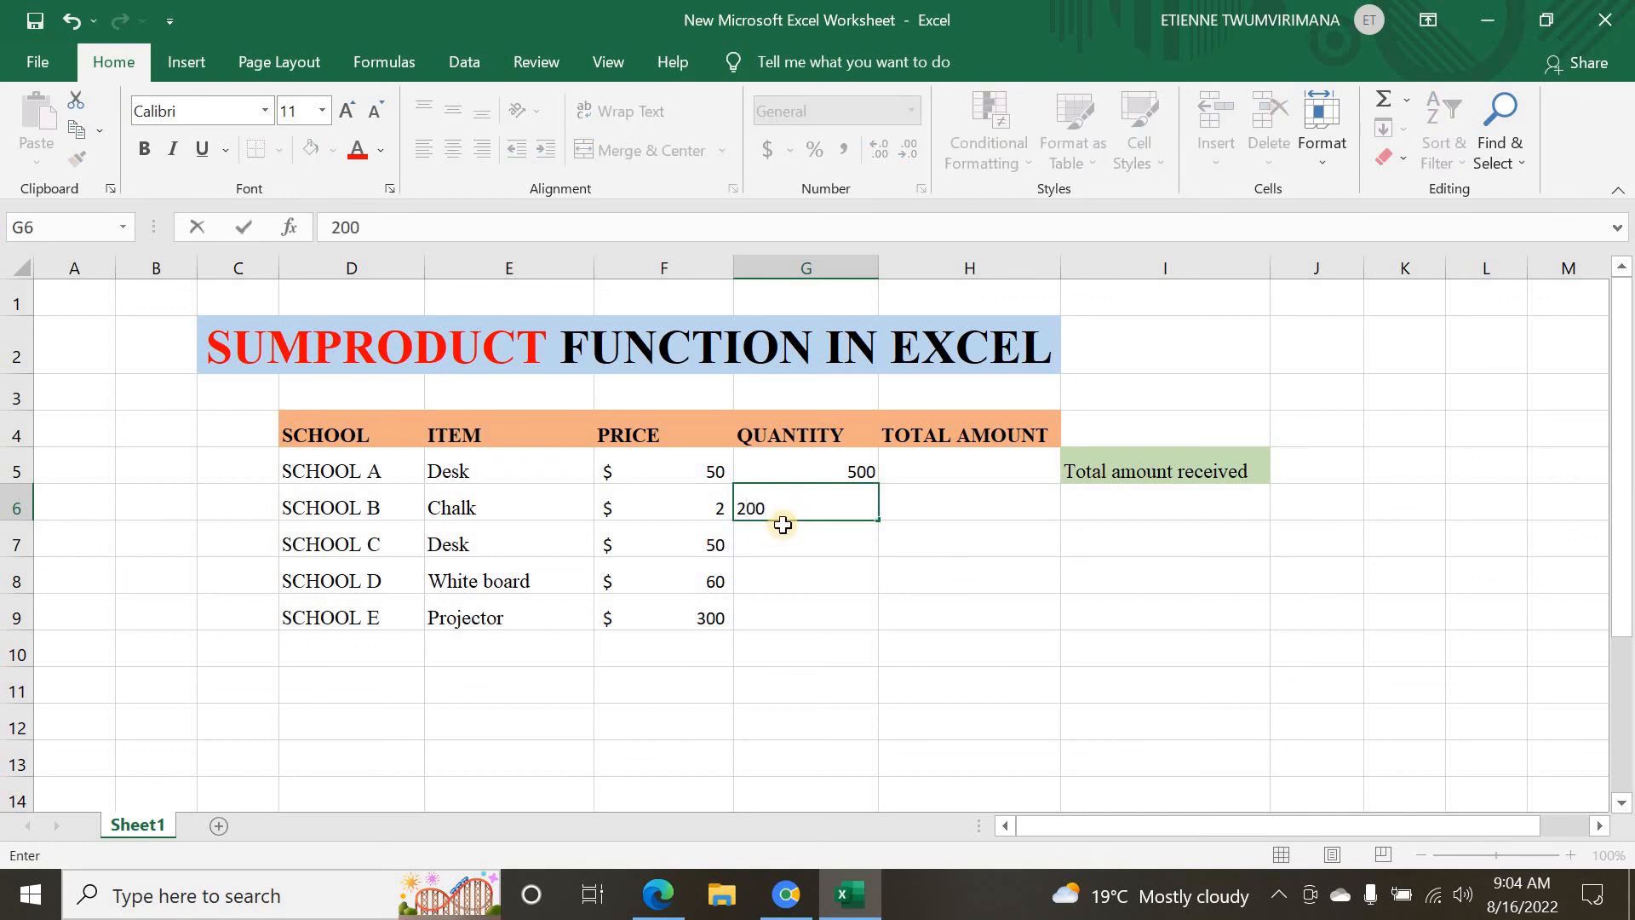
key(Return)
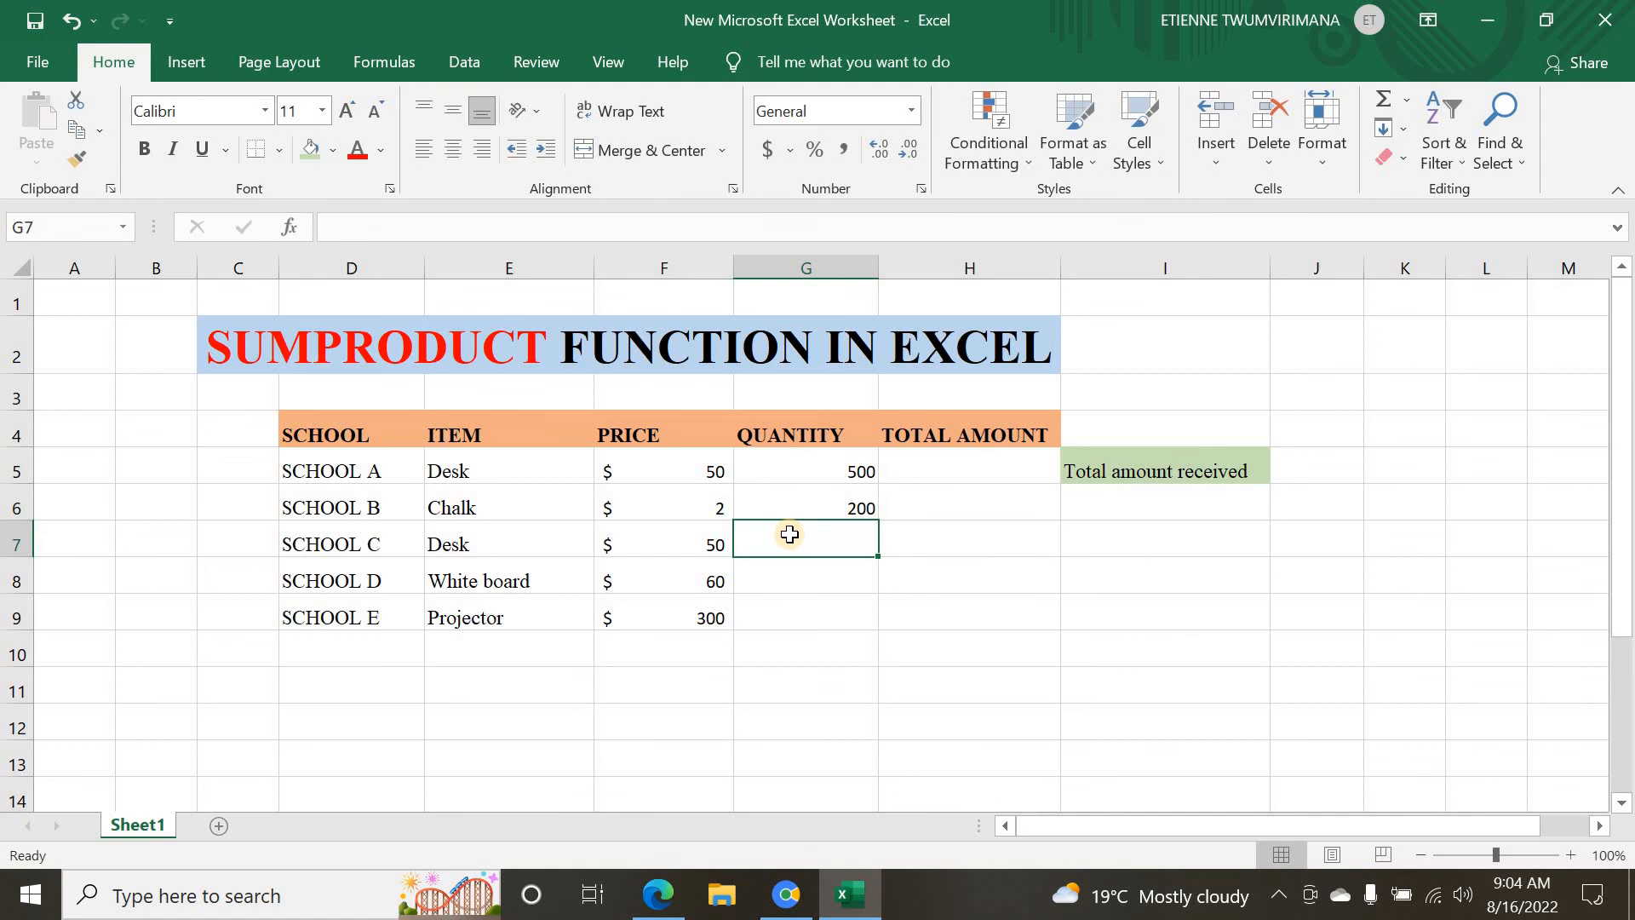
text(250)
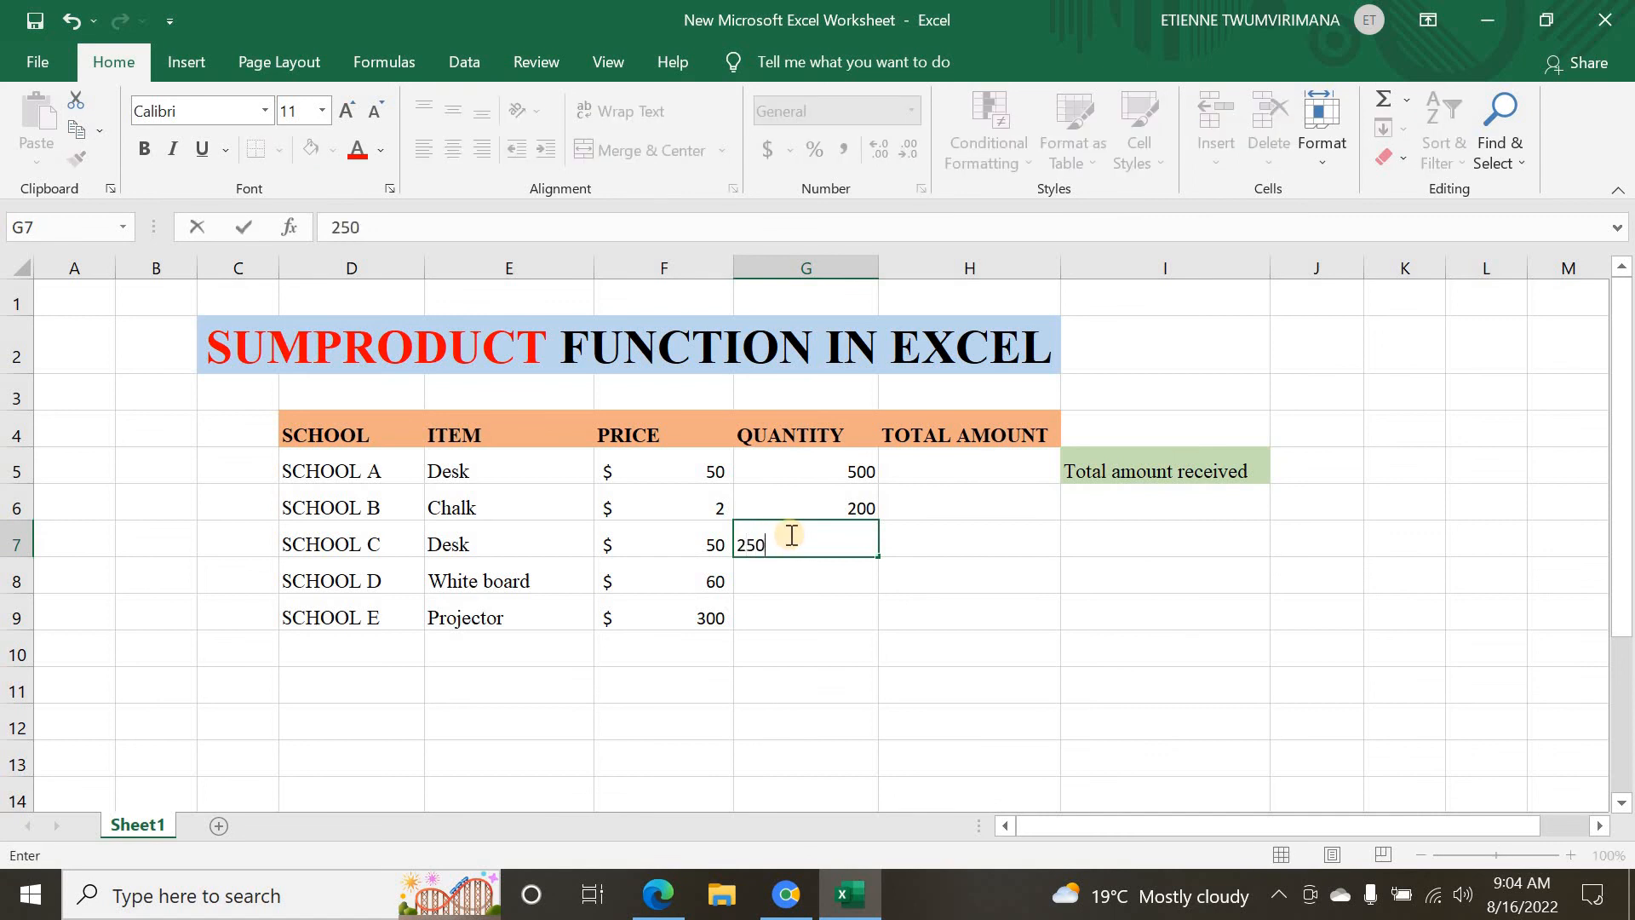
click(784, 581)
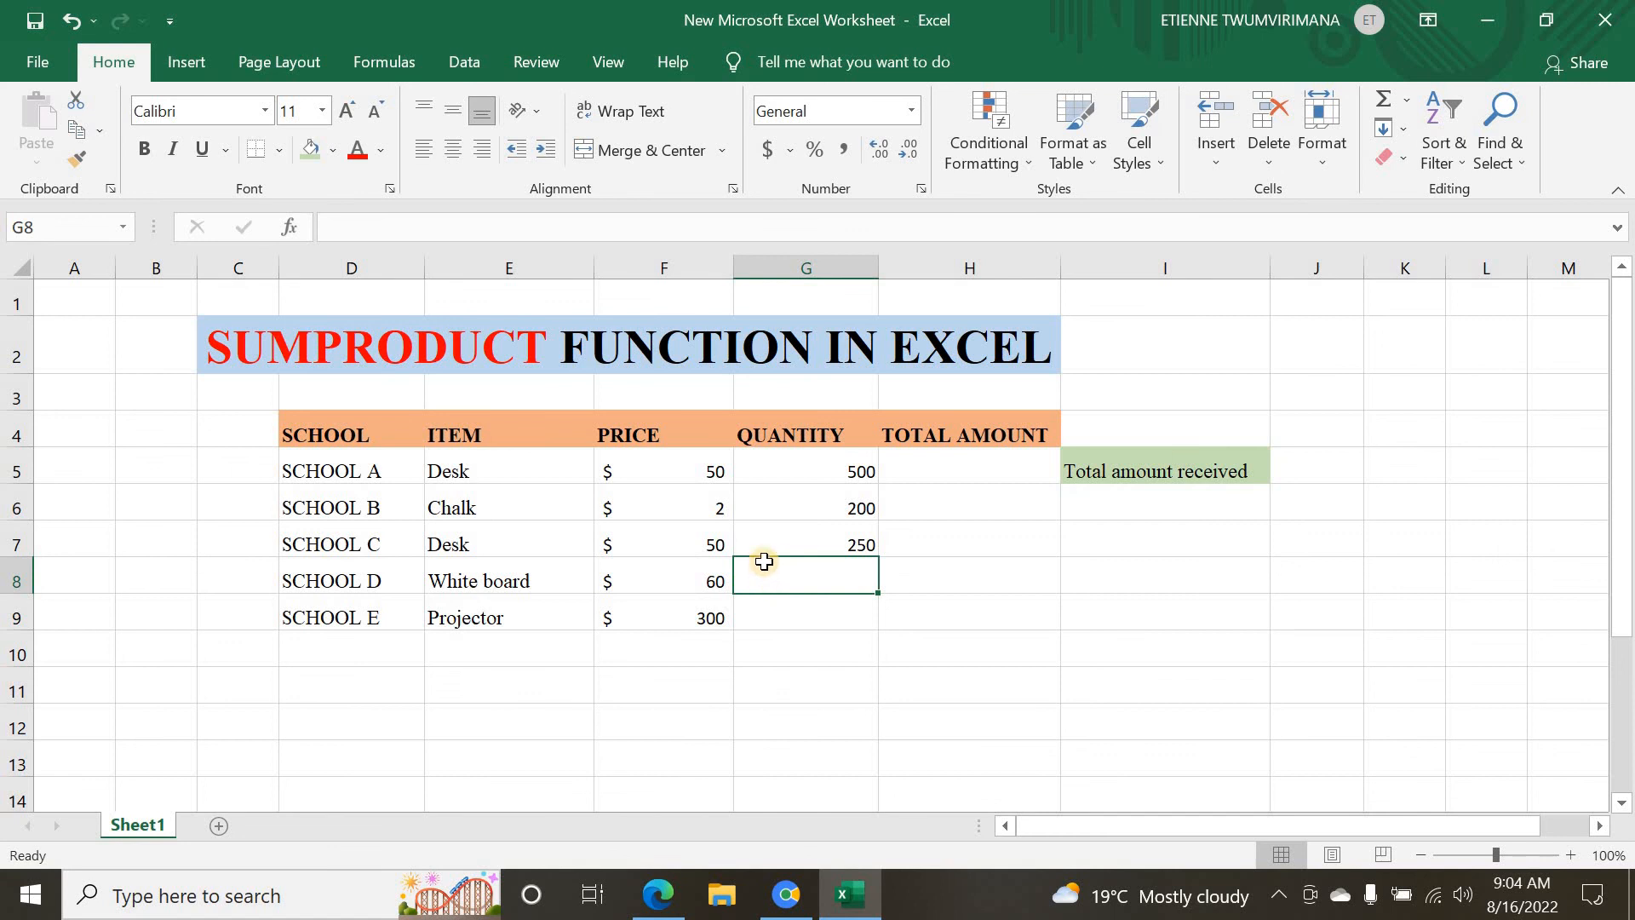
Step: Enter the quantities 25 for School D and 12 for School E in G8 and G9
text(2)
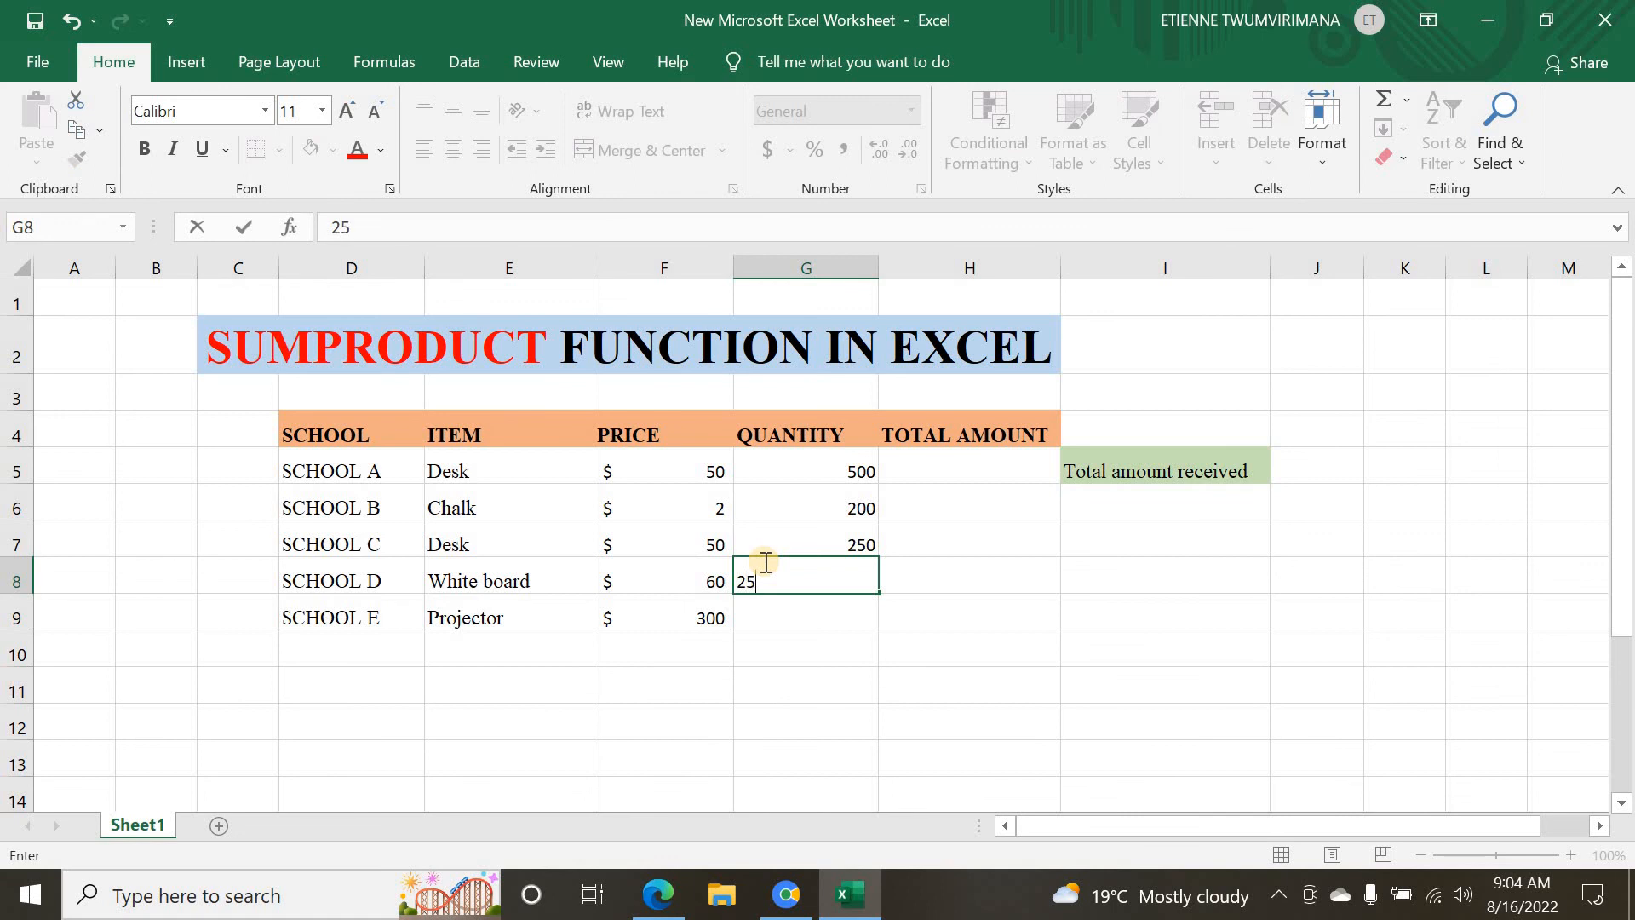
text(5)
click(792, 608)
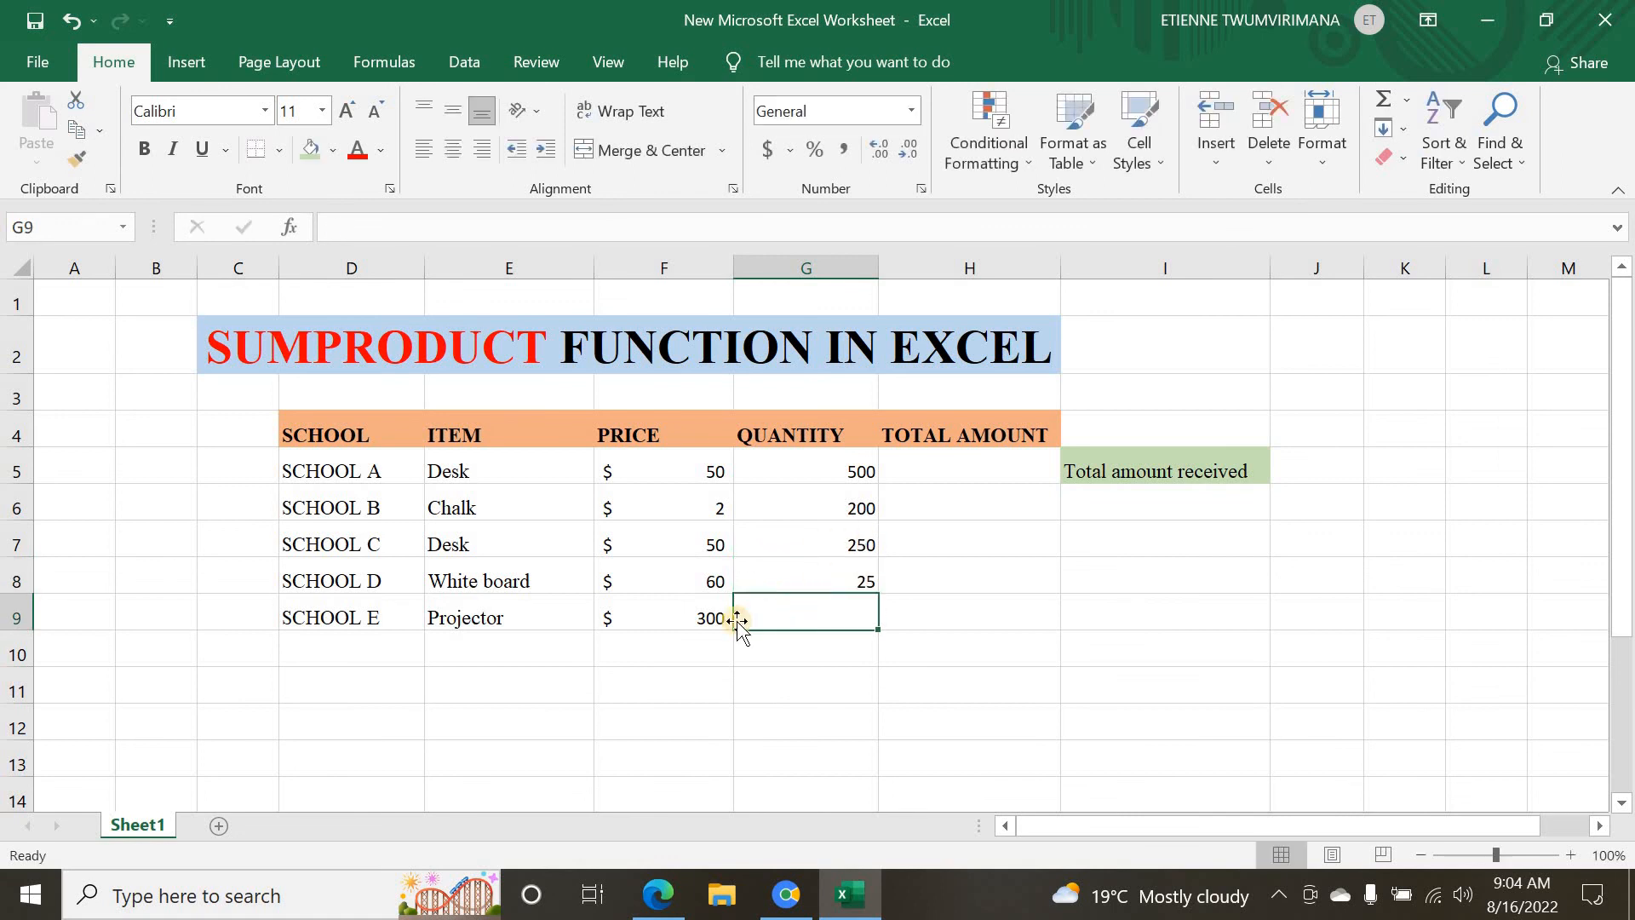
text(1)
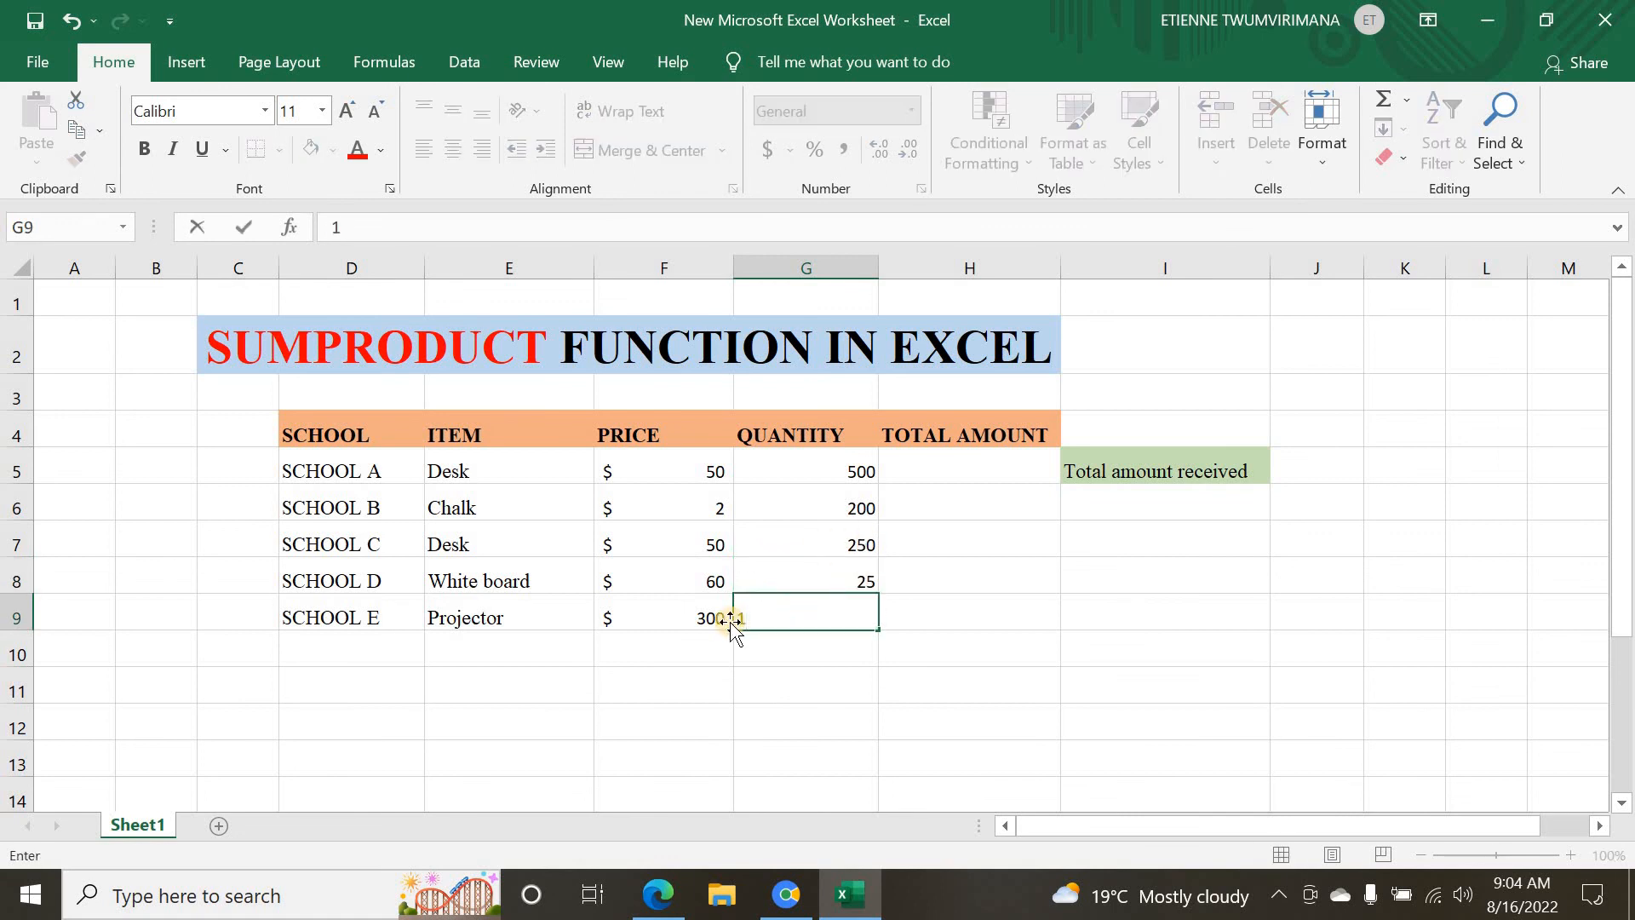
text(2)
click(924, 613)
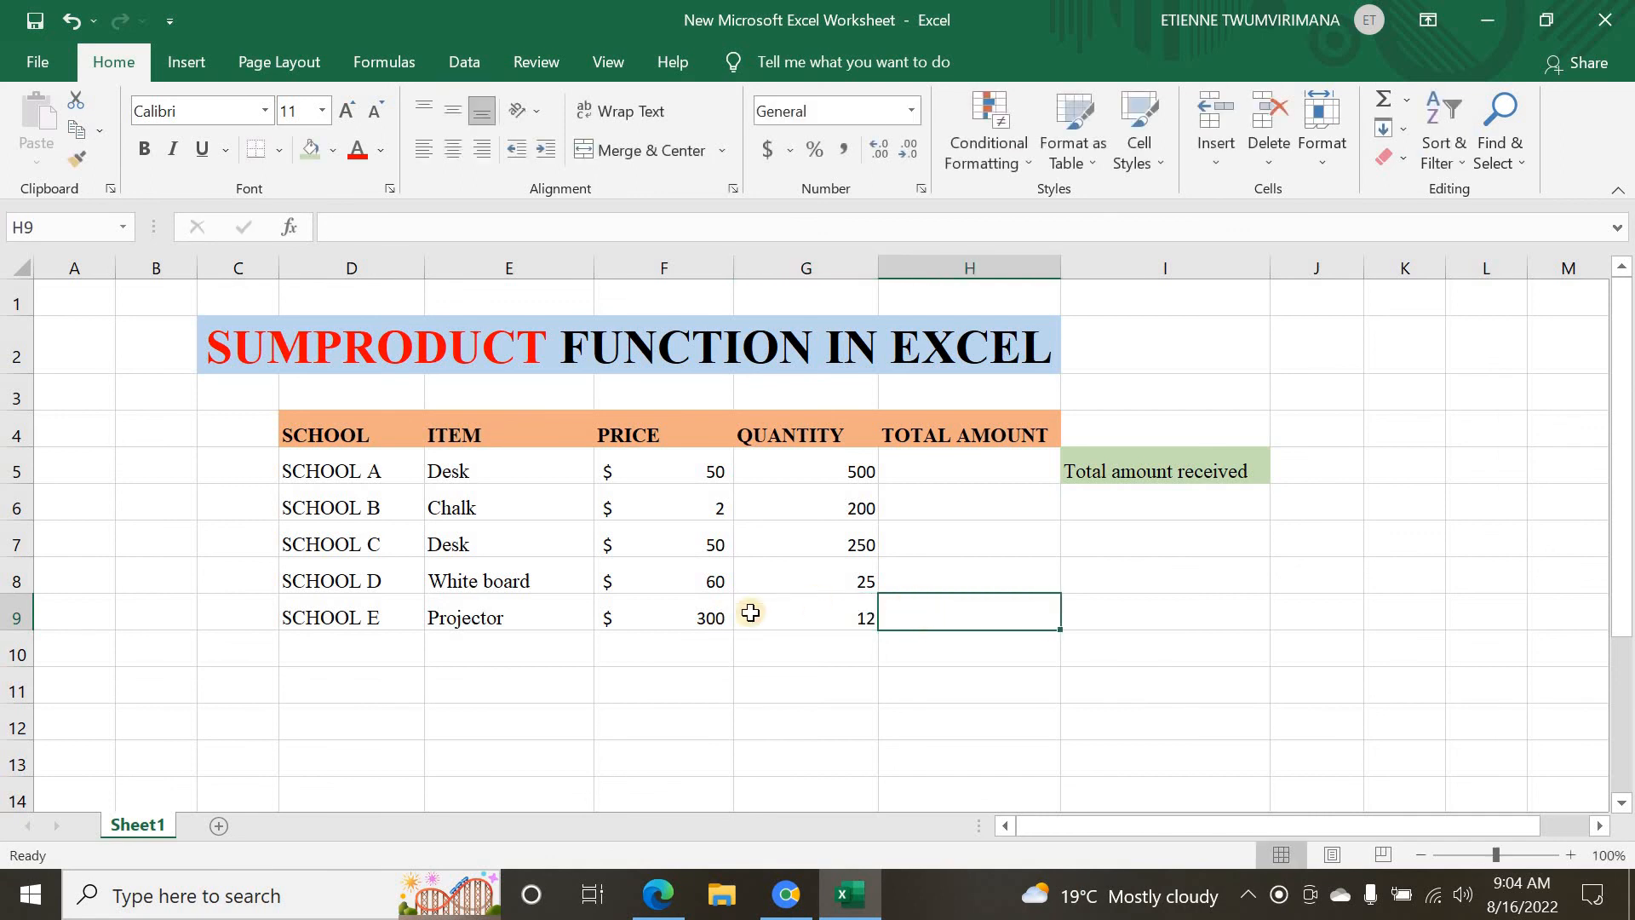
Step: Calculate School A's total amount in H5 by multiplying price by quantity with =F5*G5
click(933, 458)
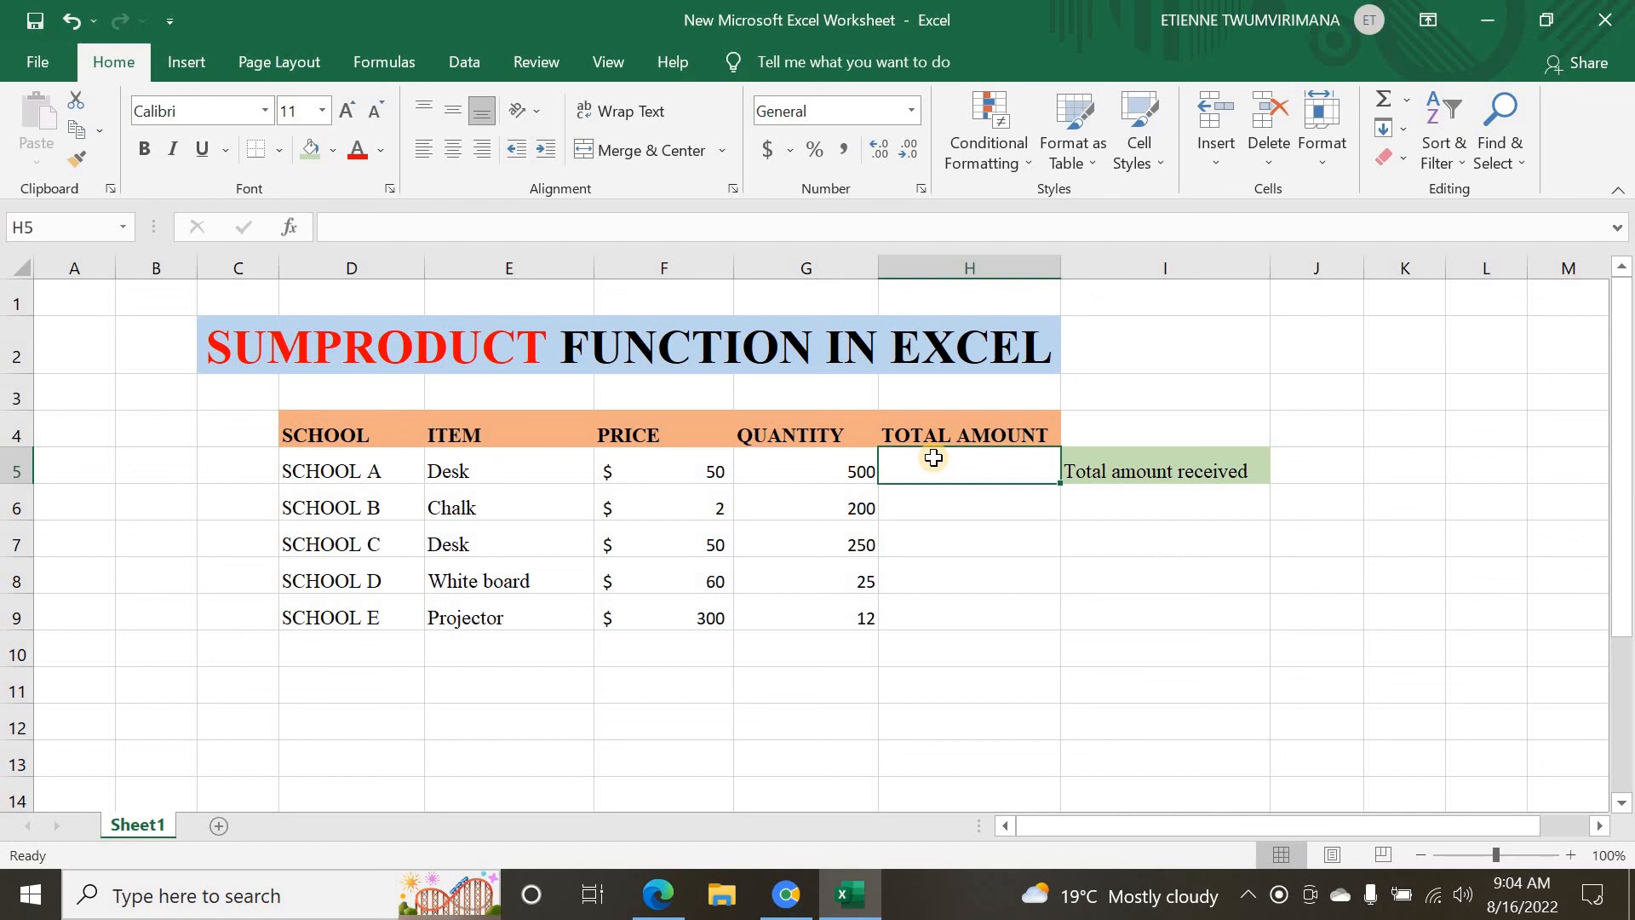
text(=)
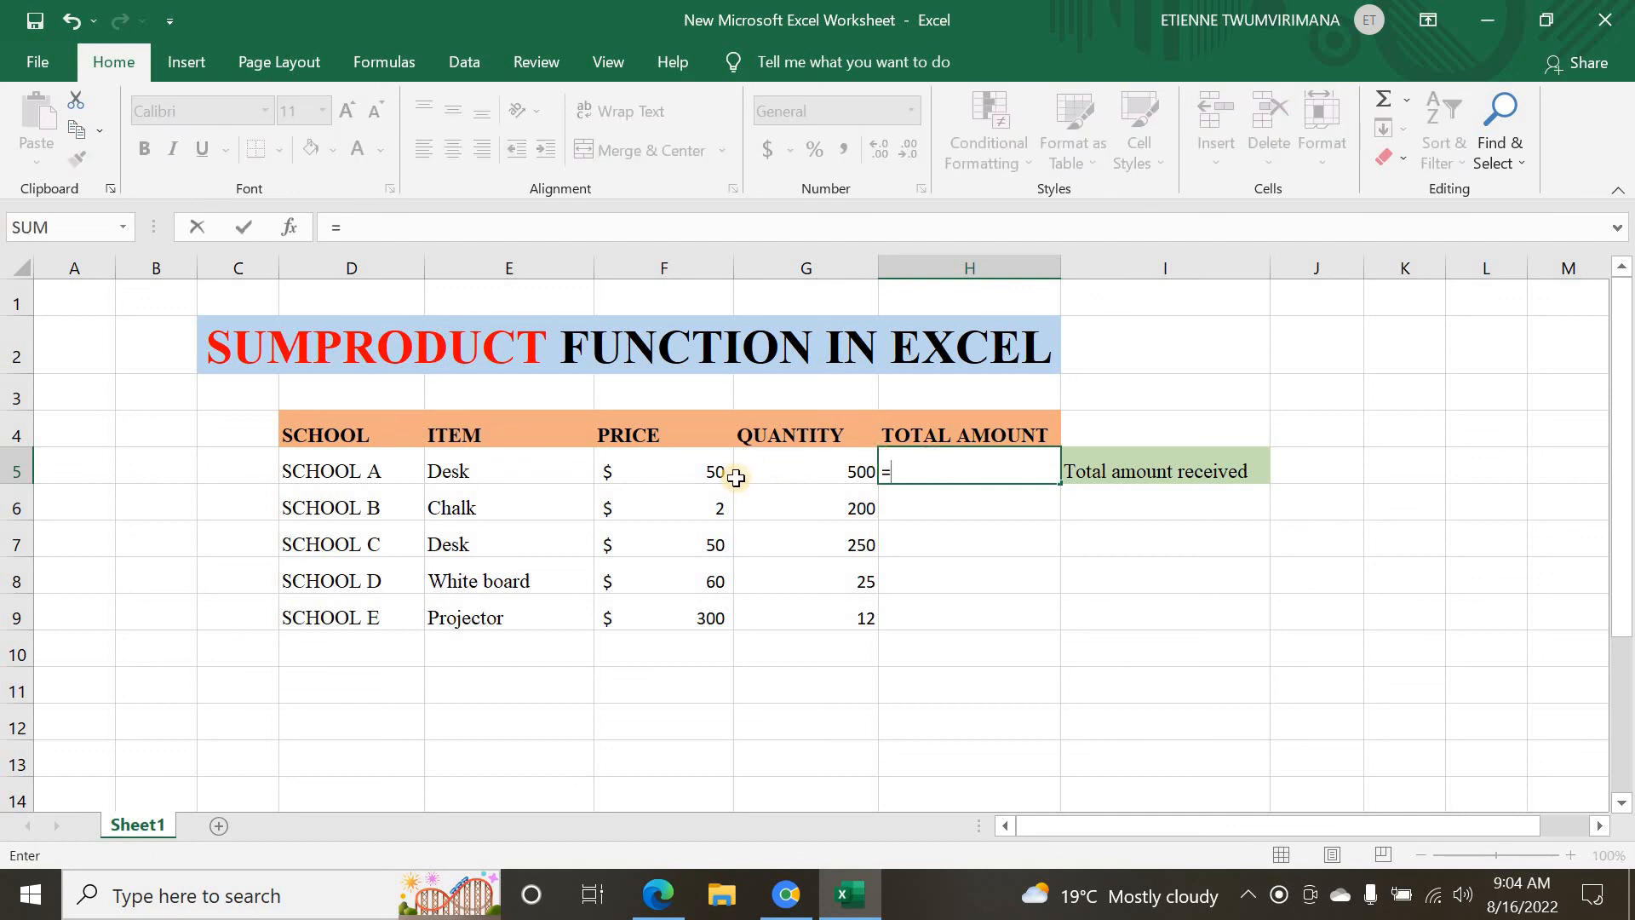
click(677, 471)
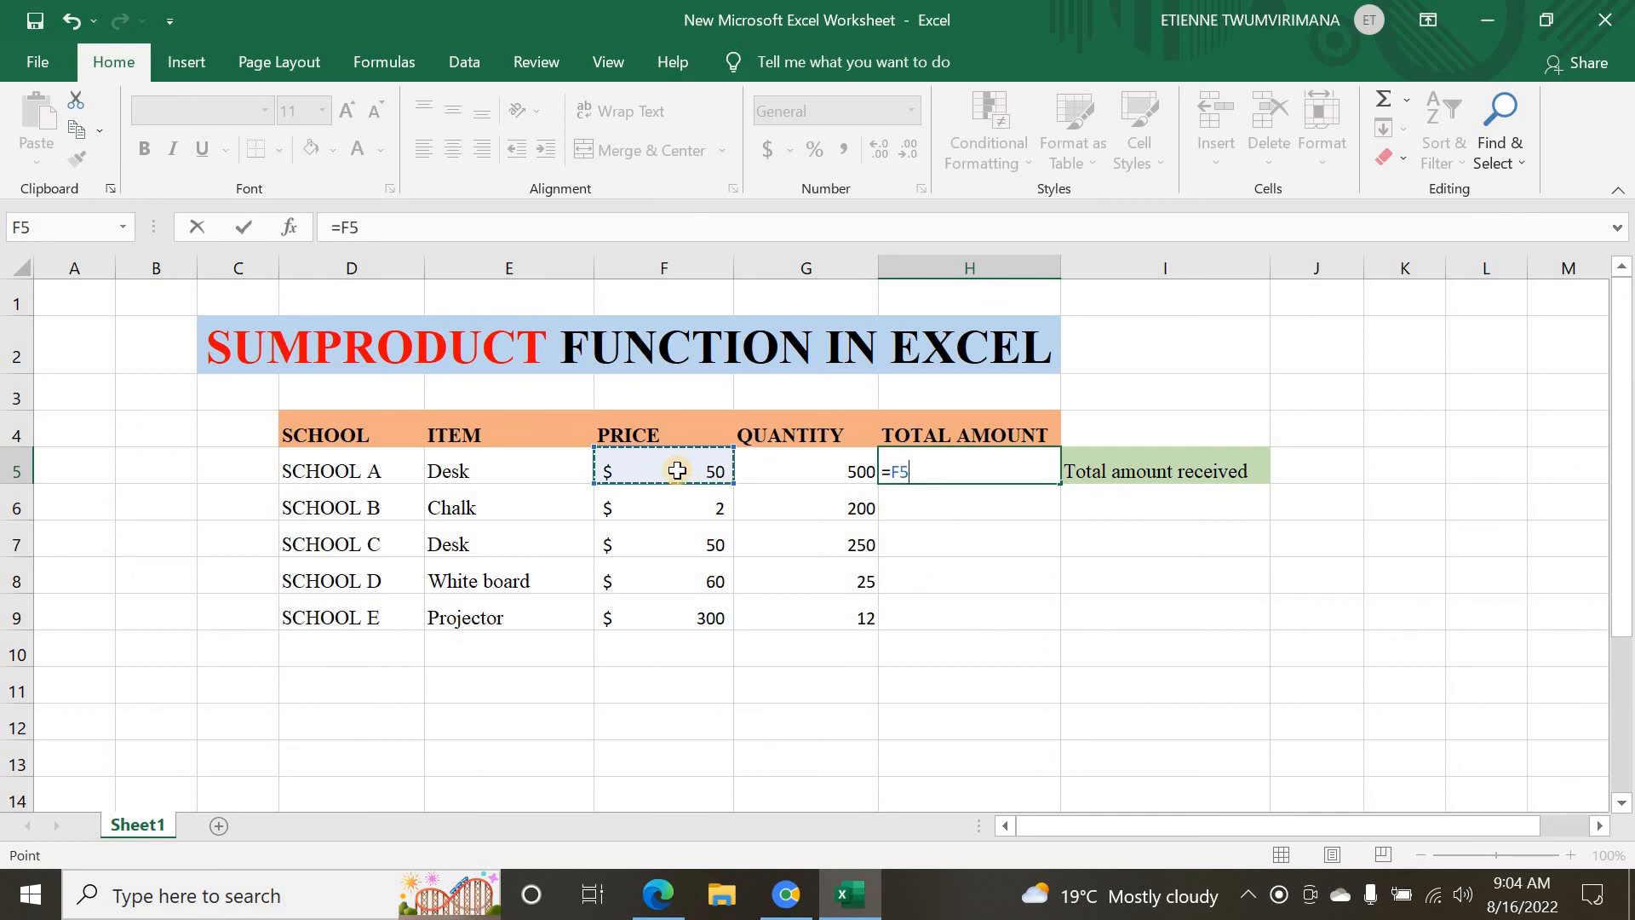
text(*)
click(796, 464)
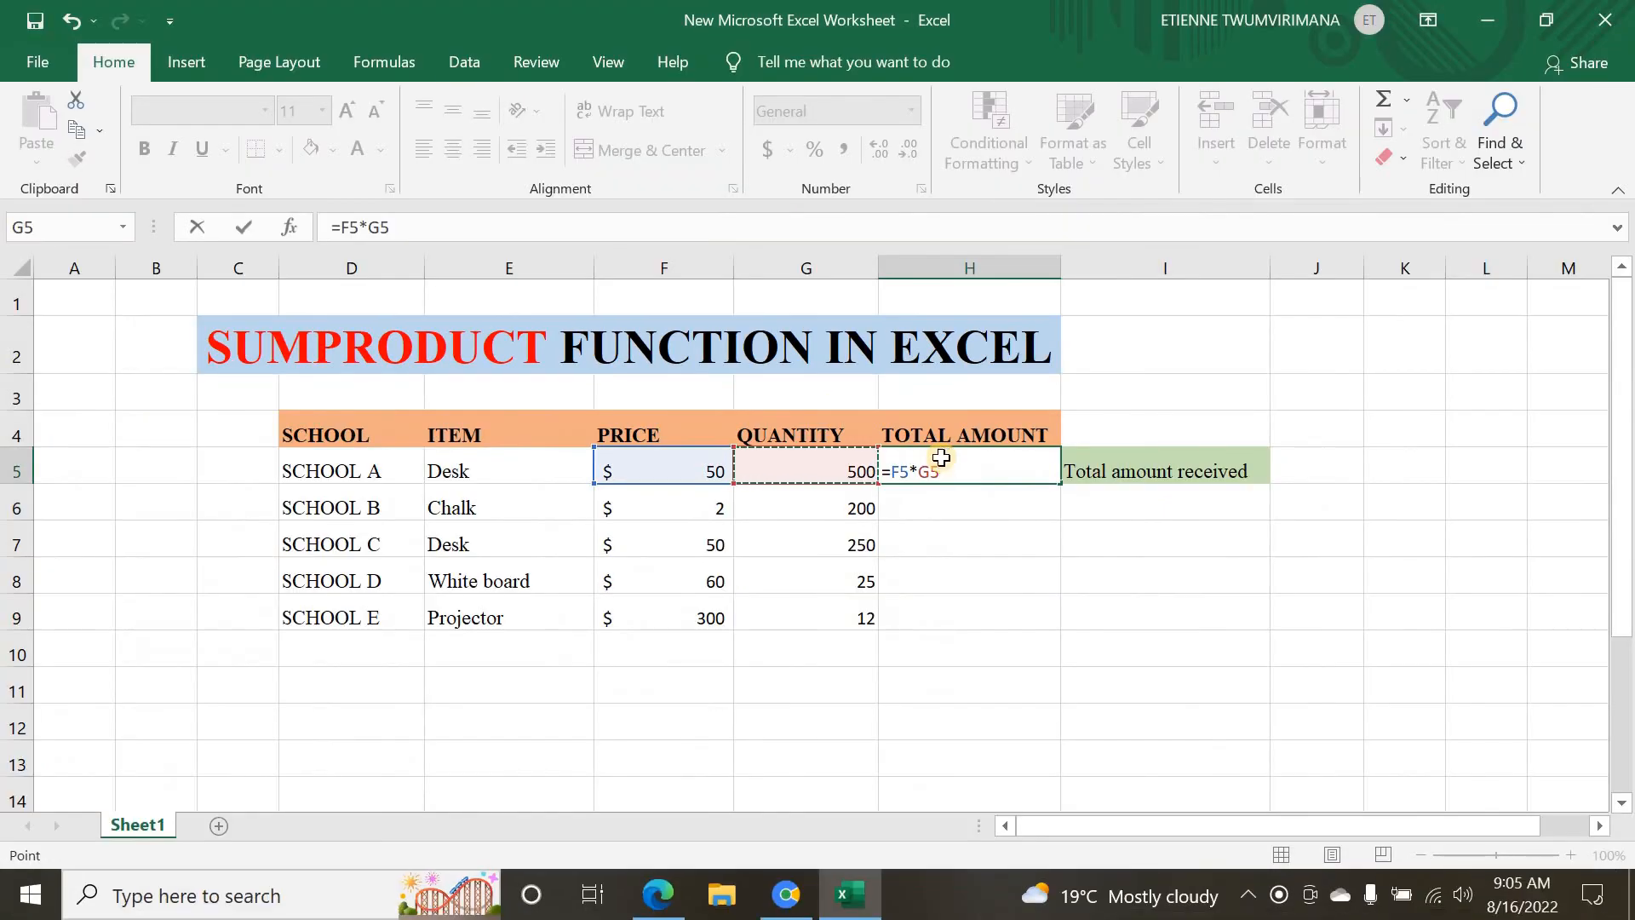
key(Return)
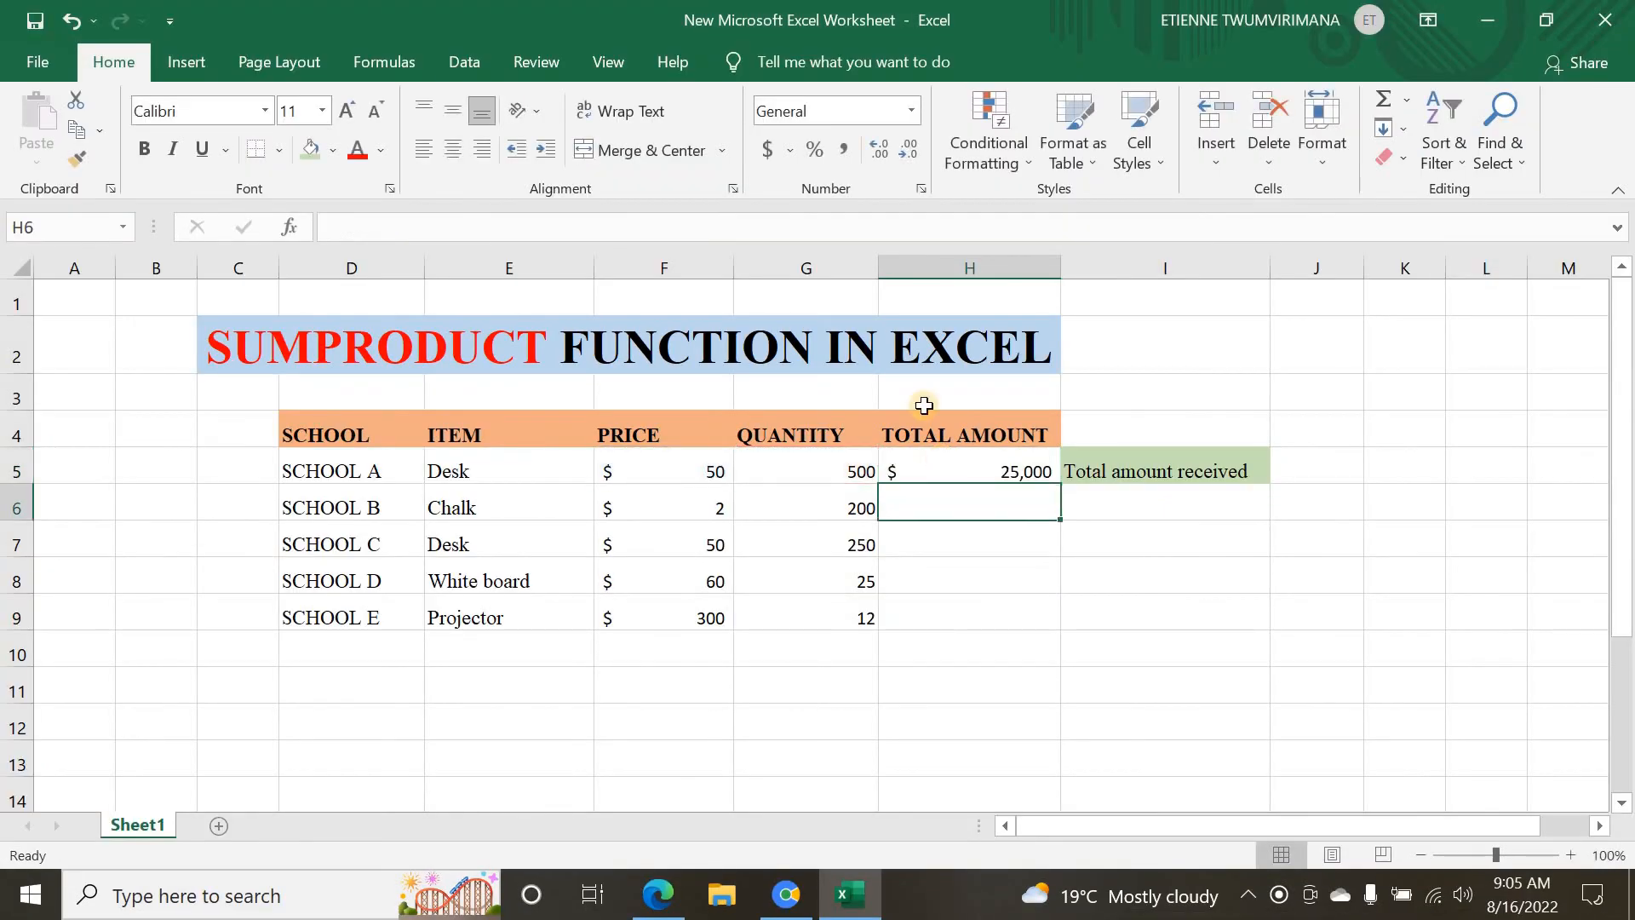
Step: Copy School A's total amount formula from H5 down through H9 for the other schools, and widen column H slightly
click(960, 469)
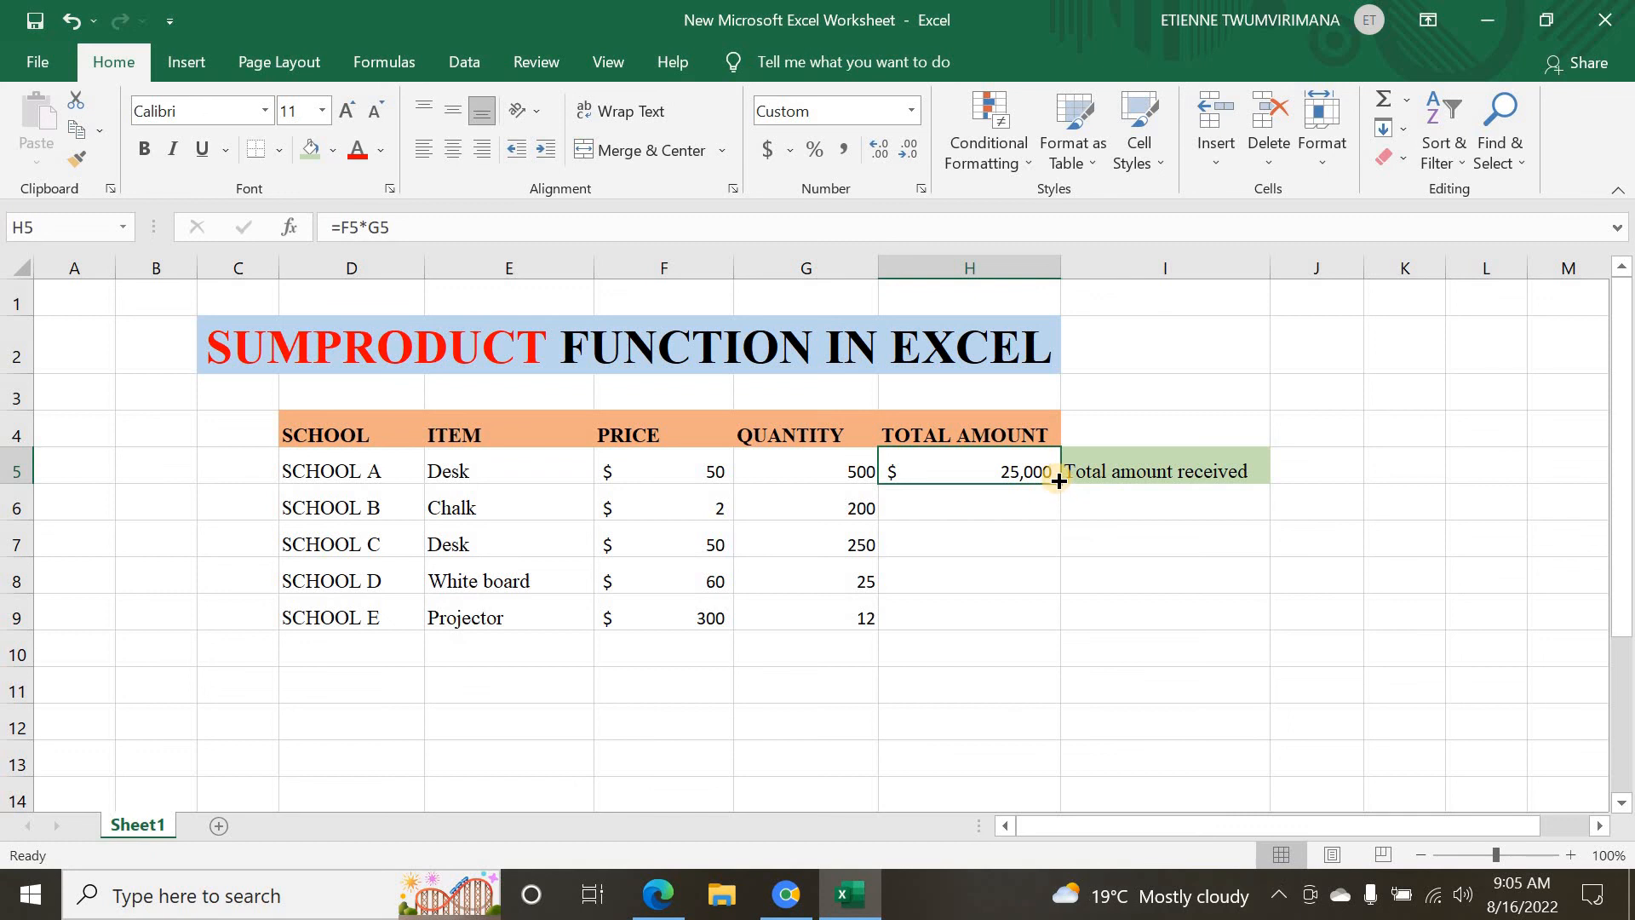
drag(1058, 482, 1039, 631)
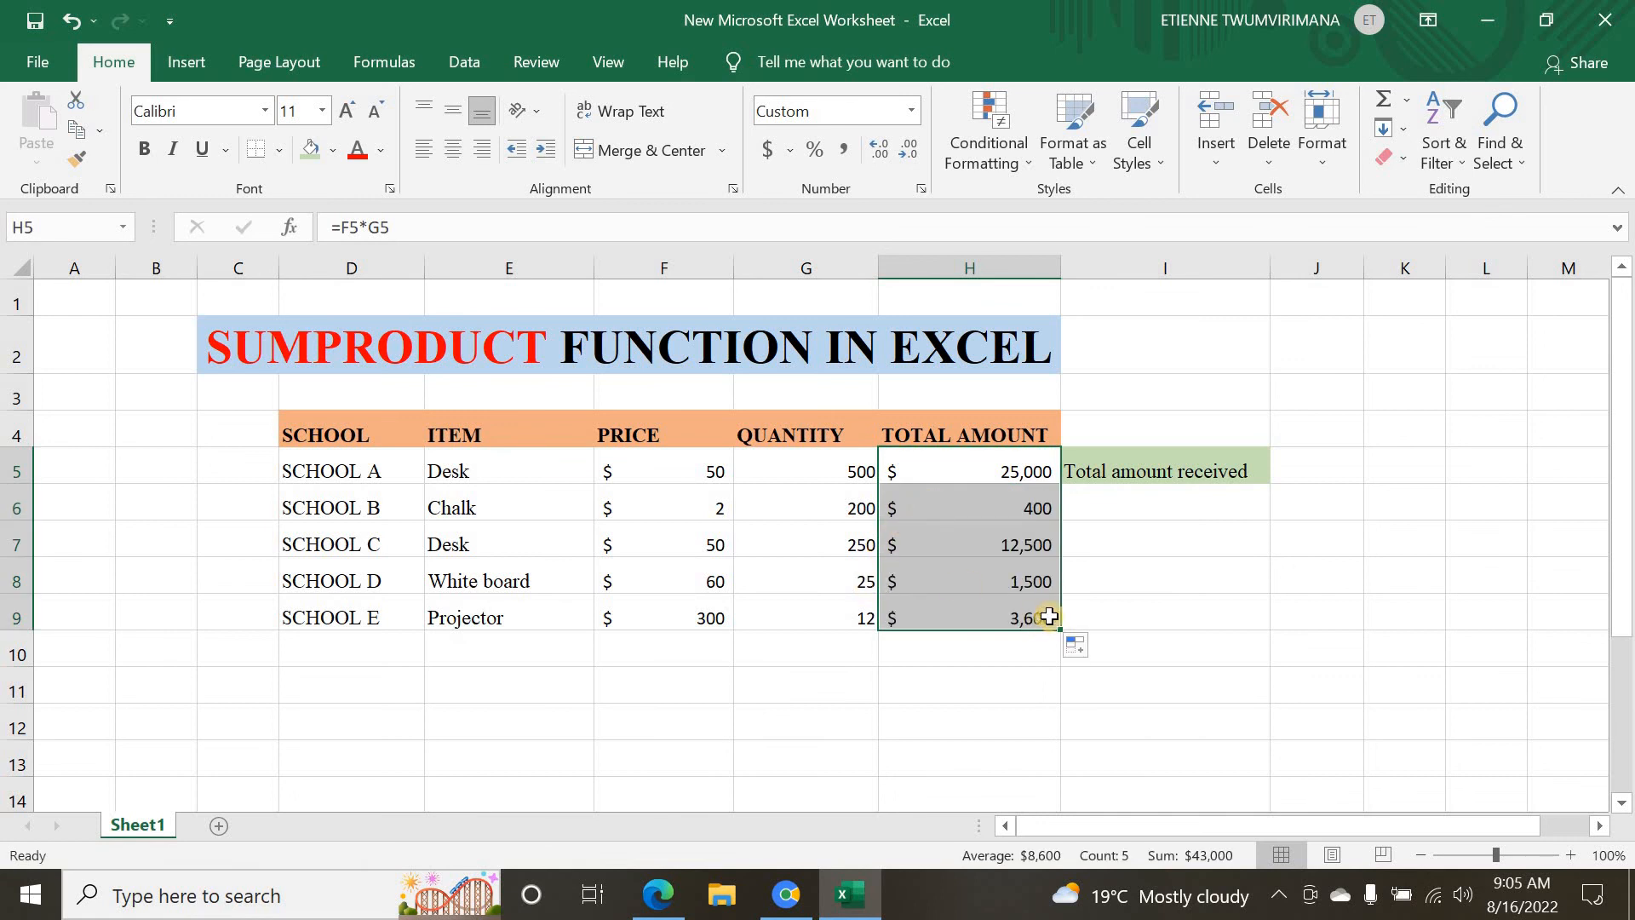
click(1087, 611)
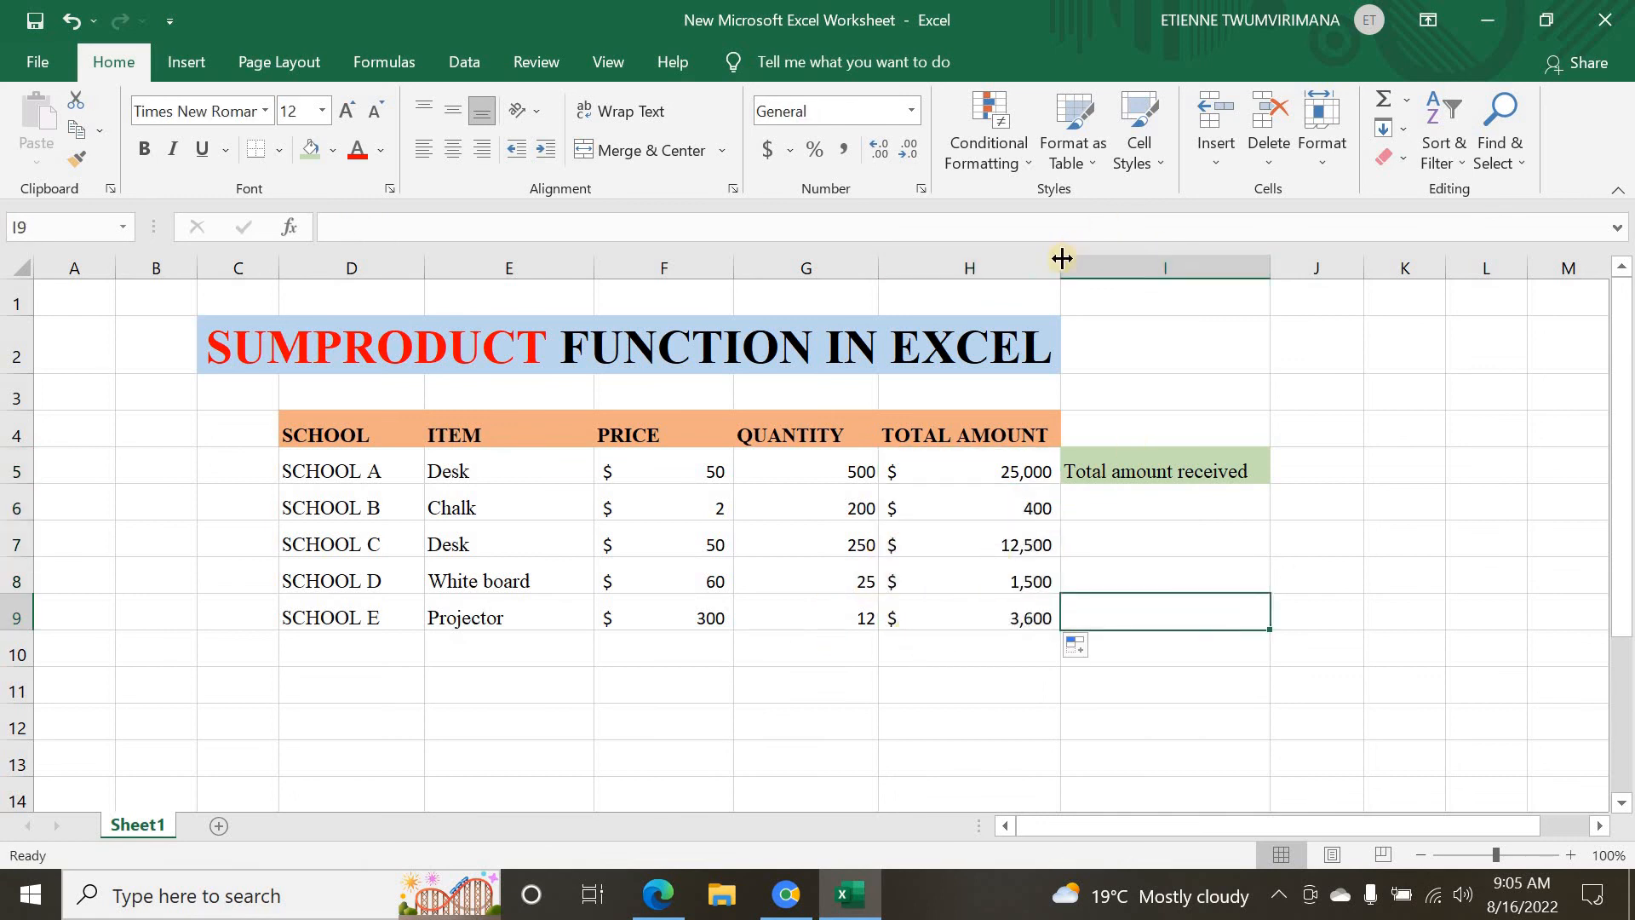
drag(1055, 269, 1098, 268)
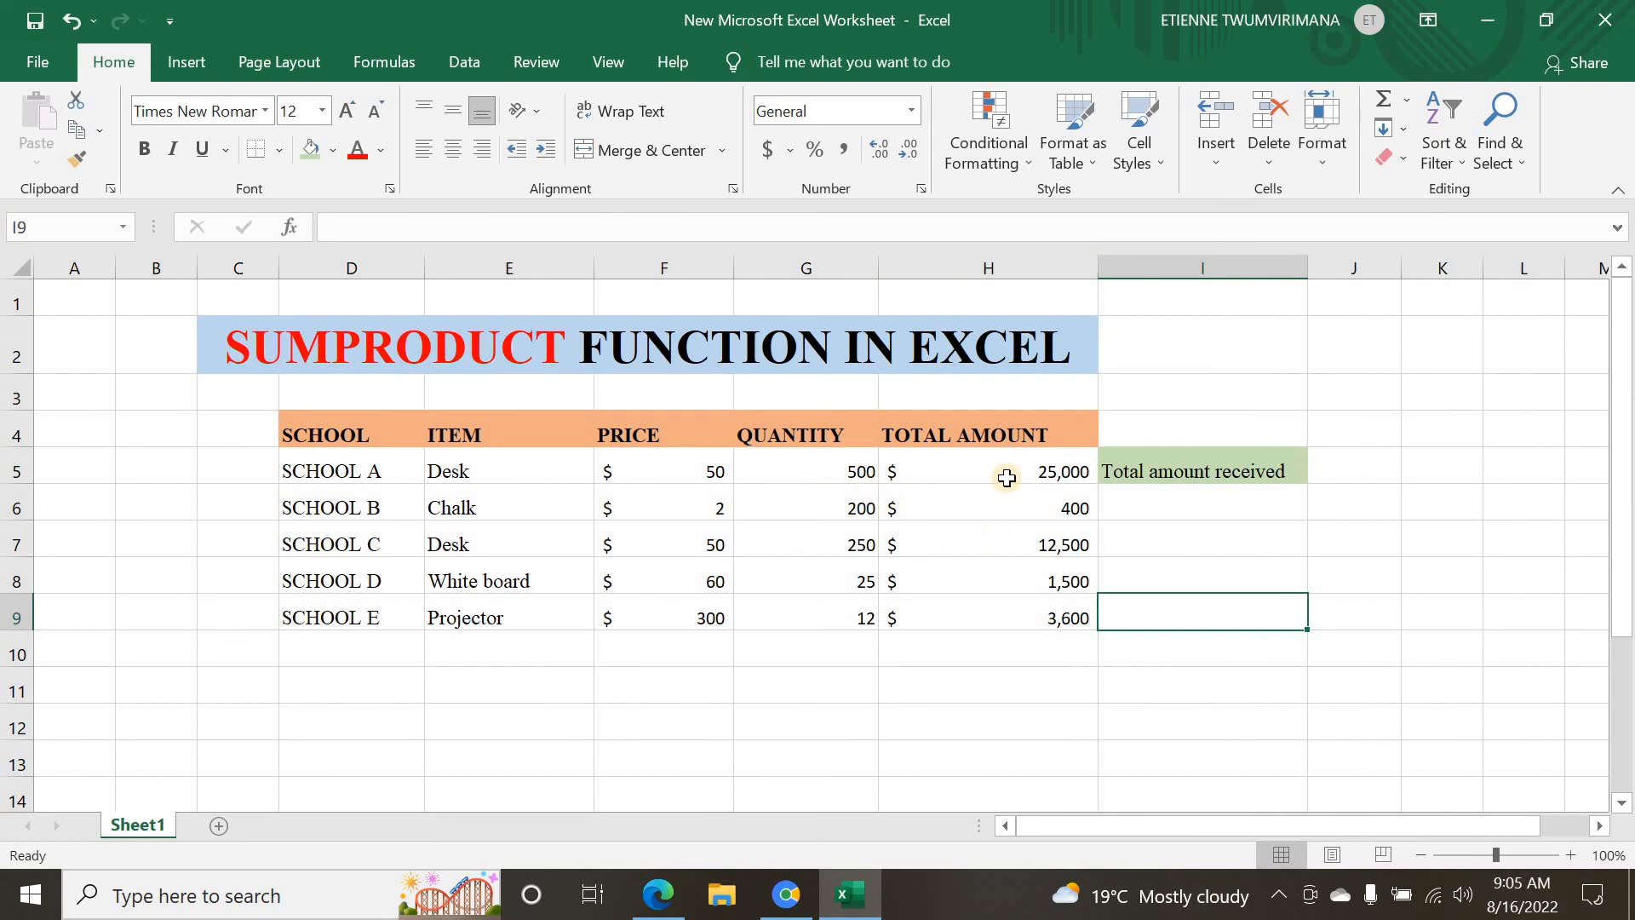
click(971, 482)
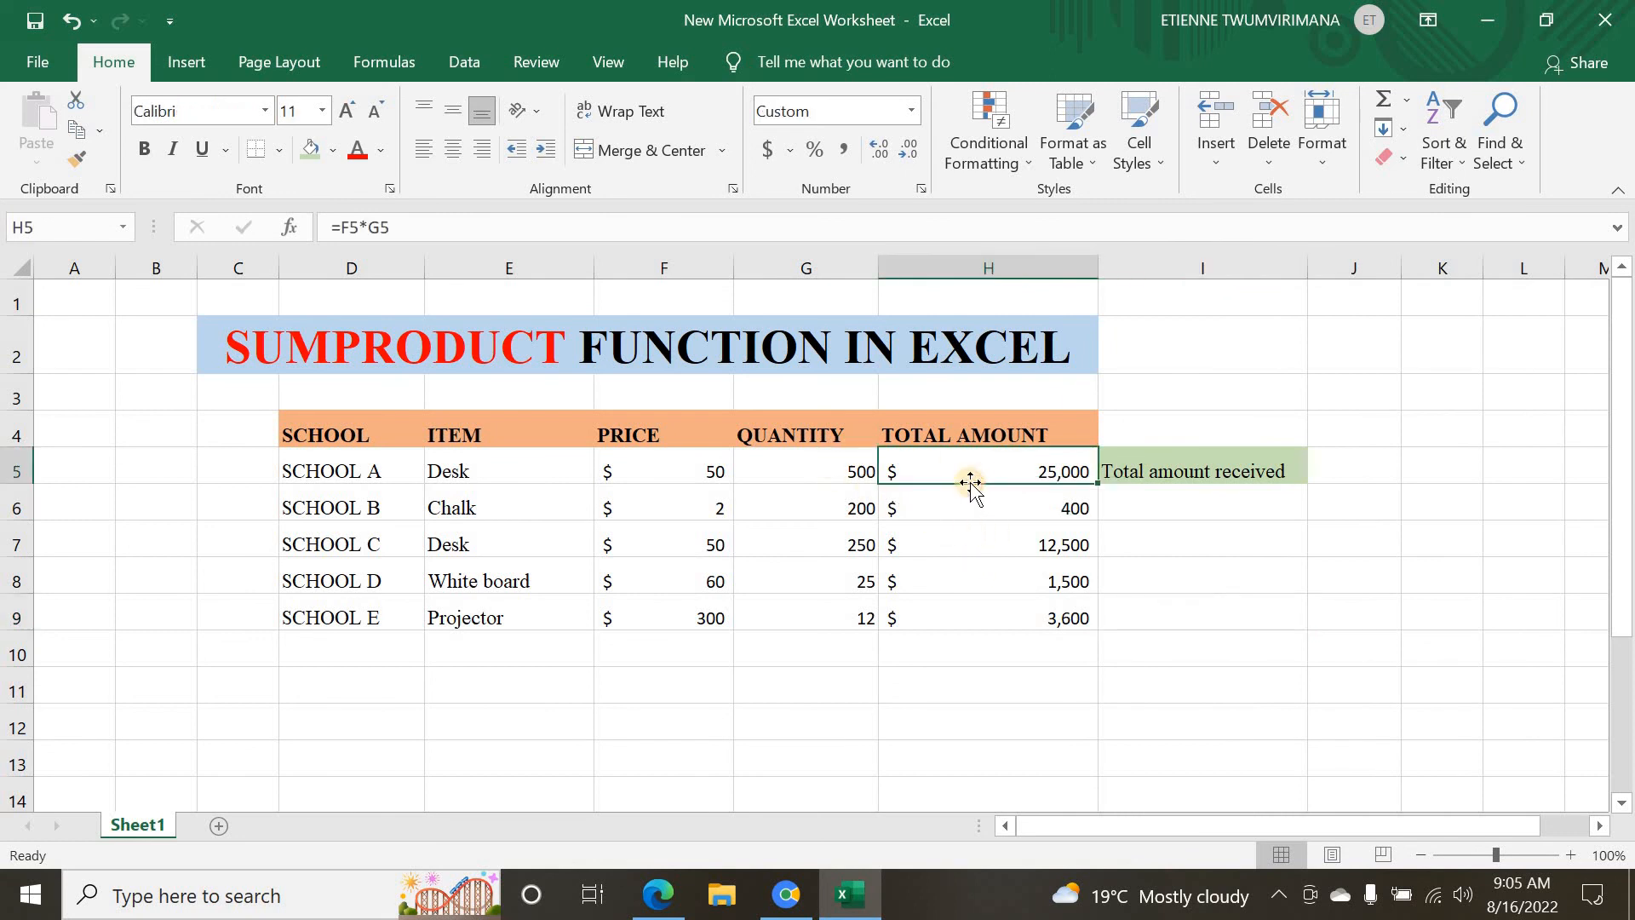
click(1014, 511)
click(1013, 464)
Step: Enter the label GRAND TOTAL in G10, below the quantities
click(964, 652)
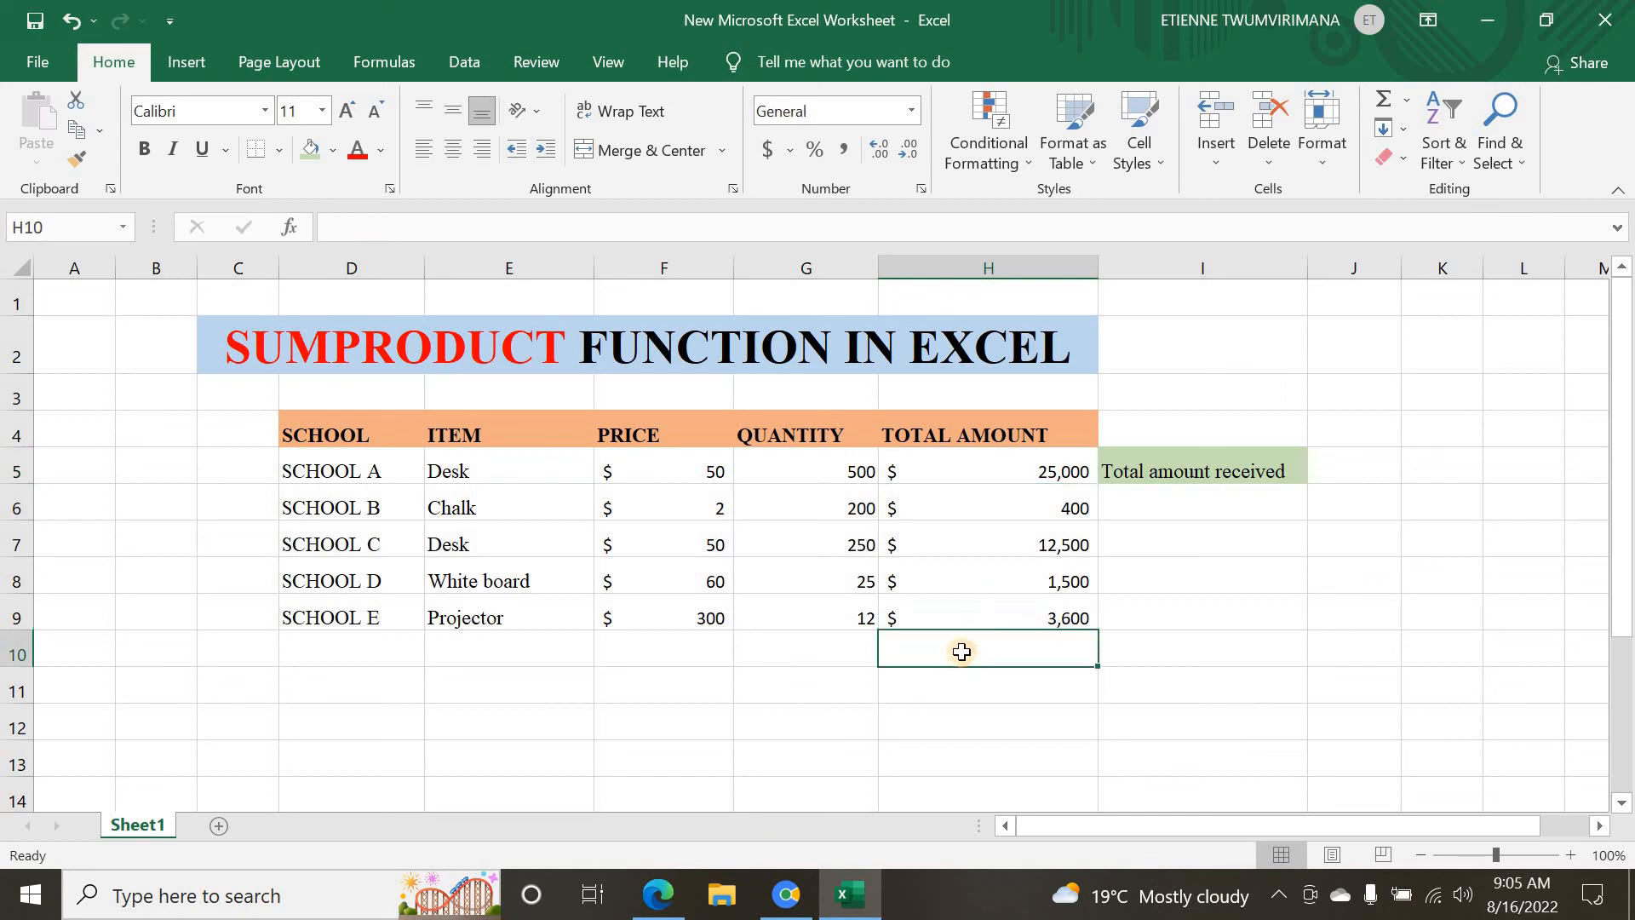
click(848, 643)
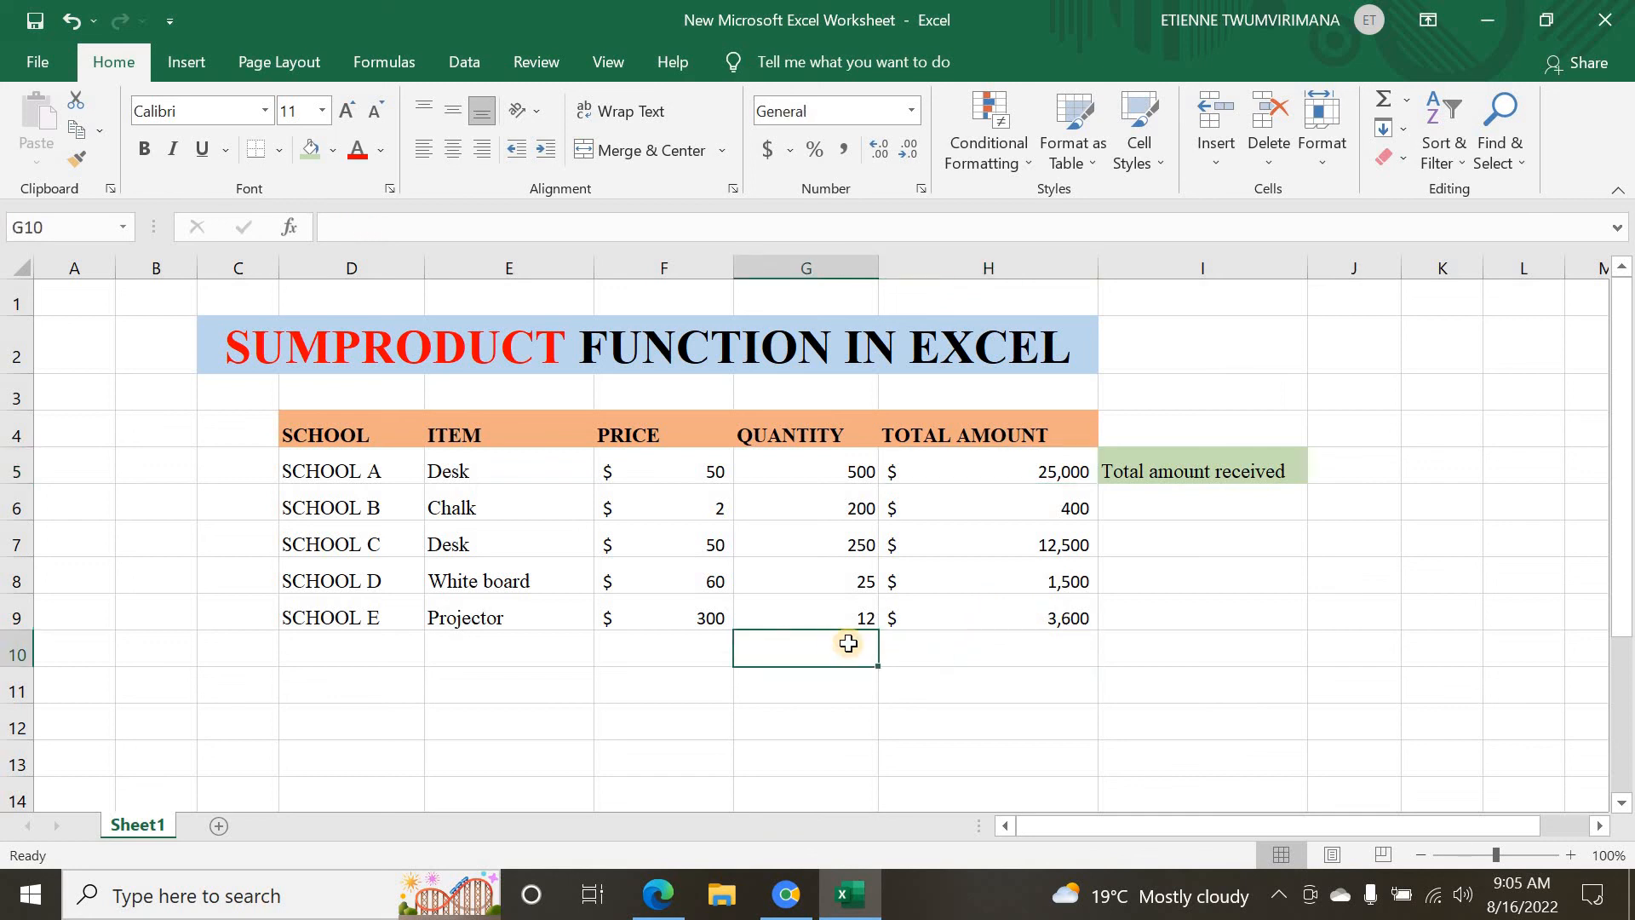
text(GRA)
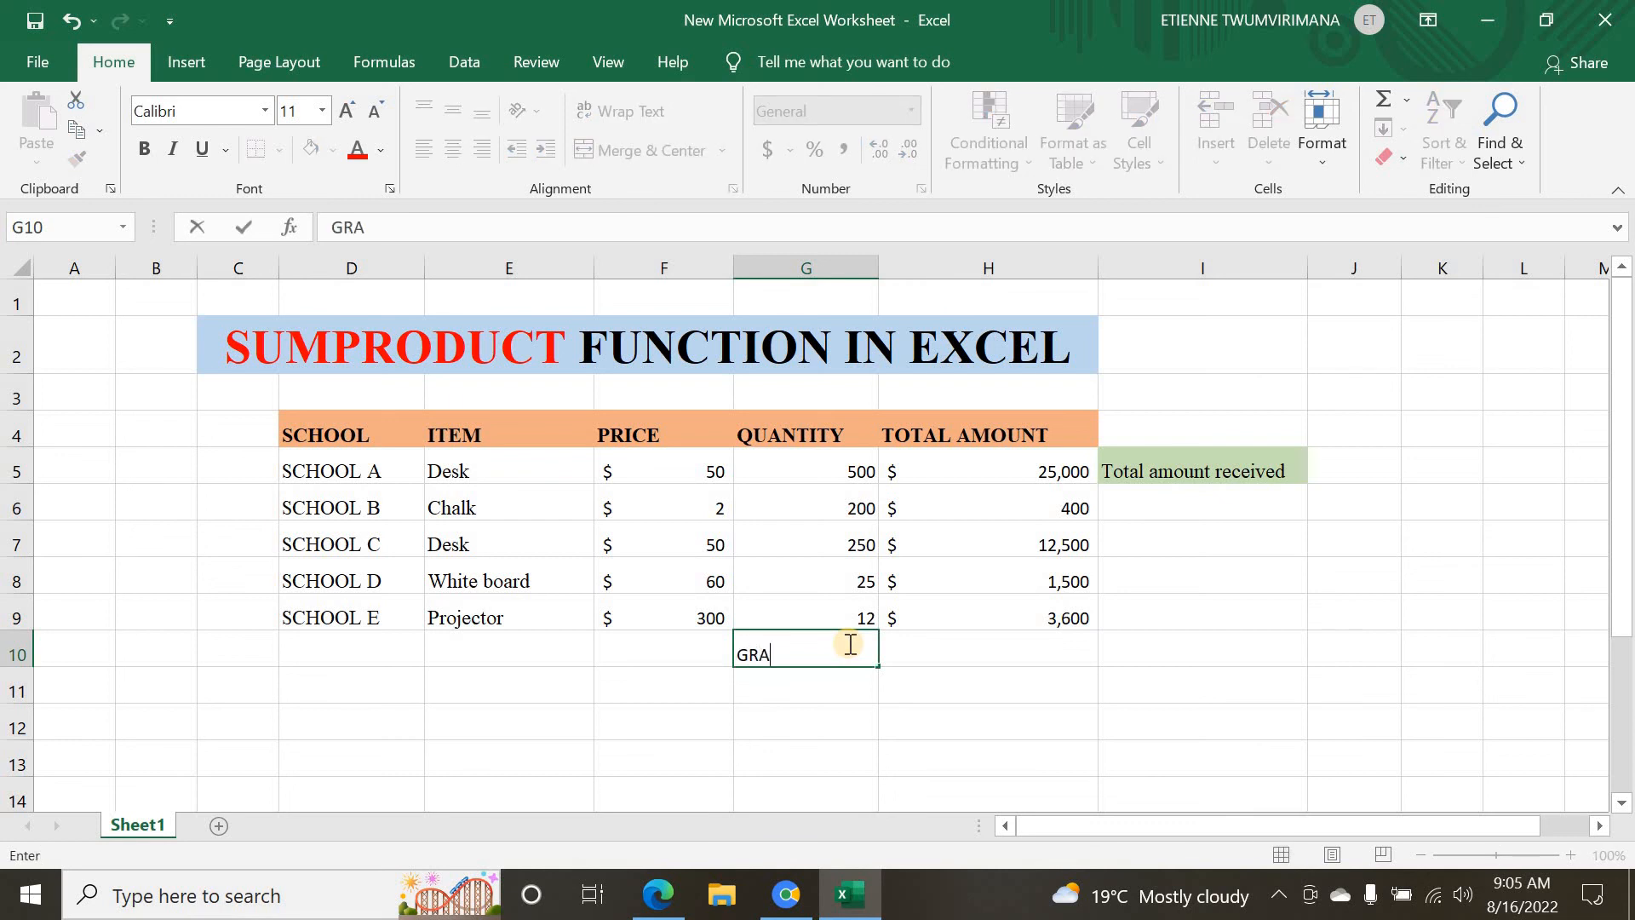
text(ND TOTA)
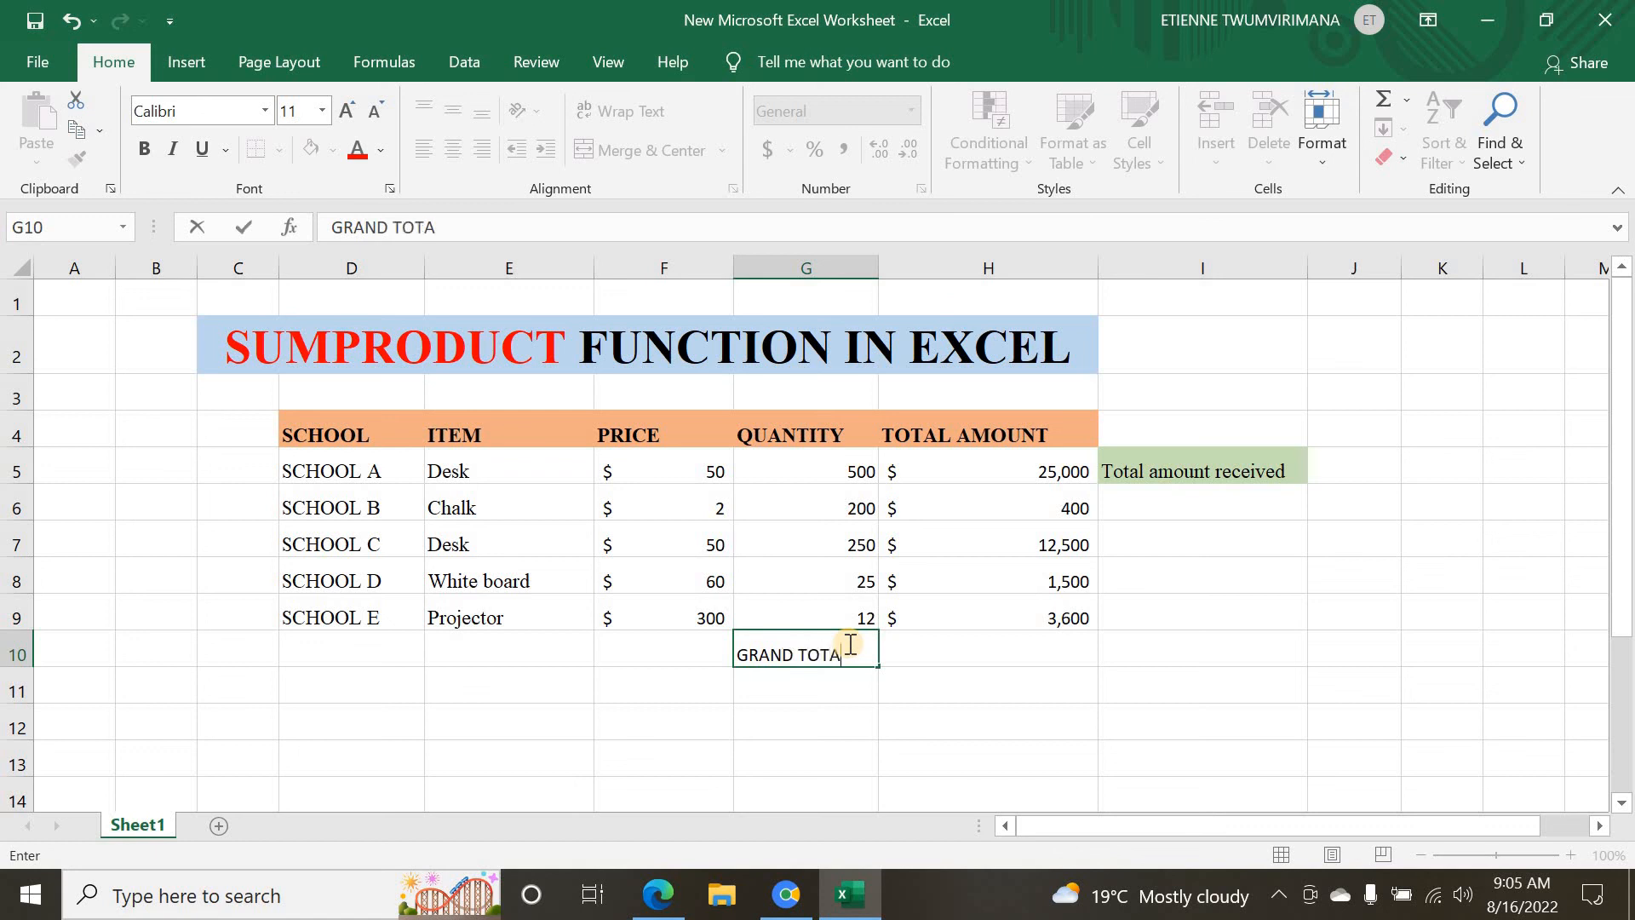
text(L)
key(Return)
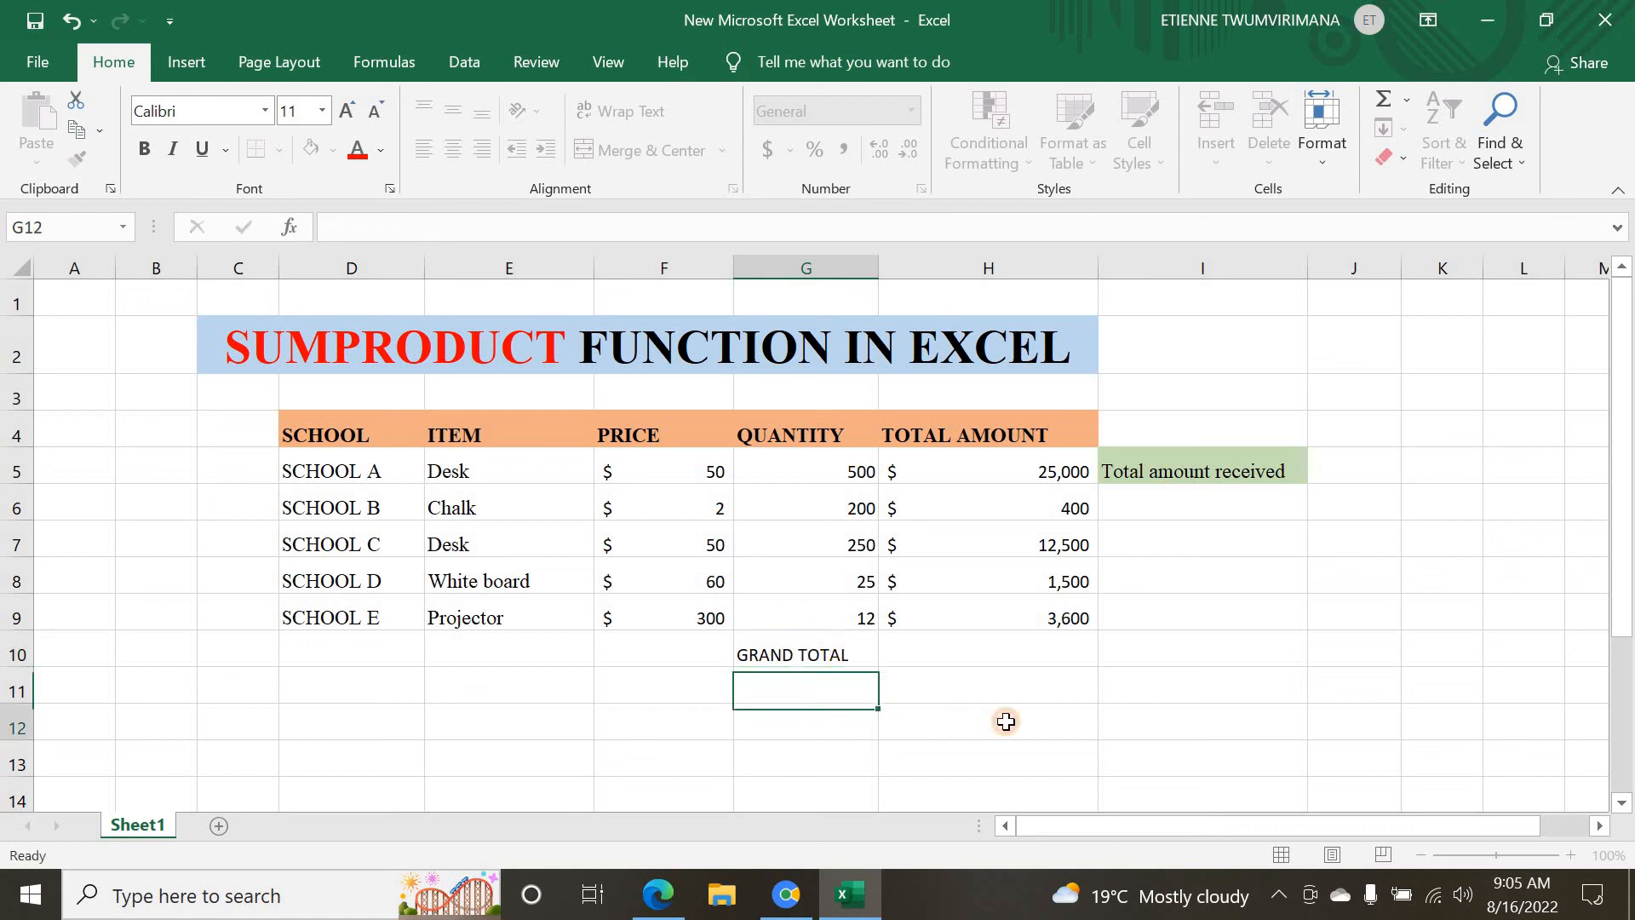
key(Return)
Step: Set the GRAND TOTAL label in G10 to font size 14 and give the cell a light green fill
click(766, 655)
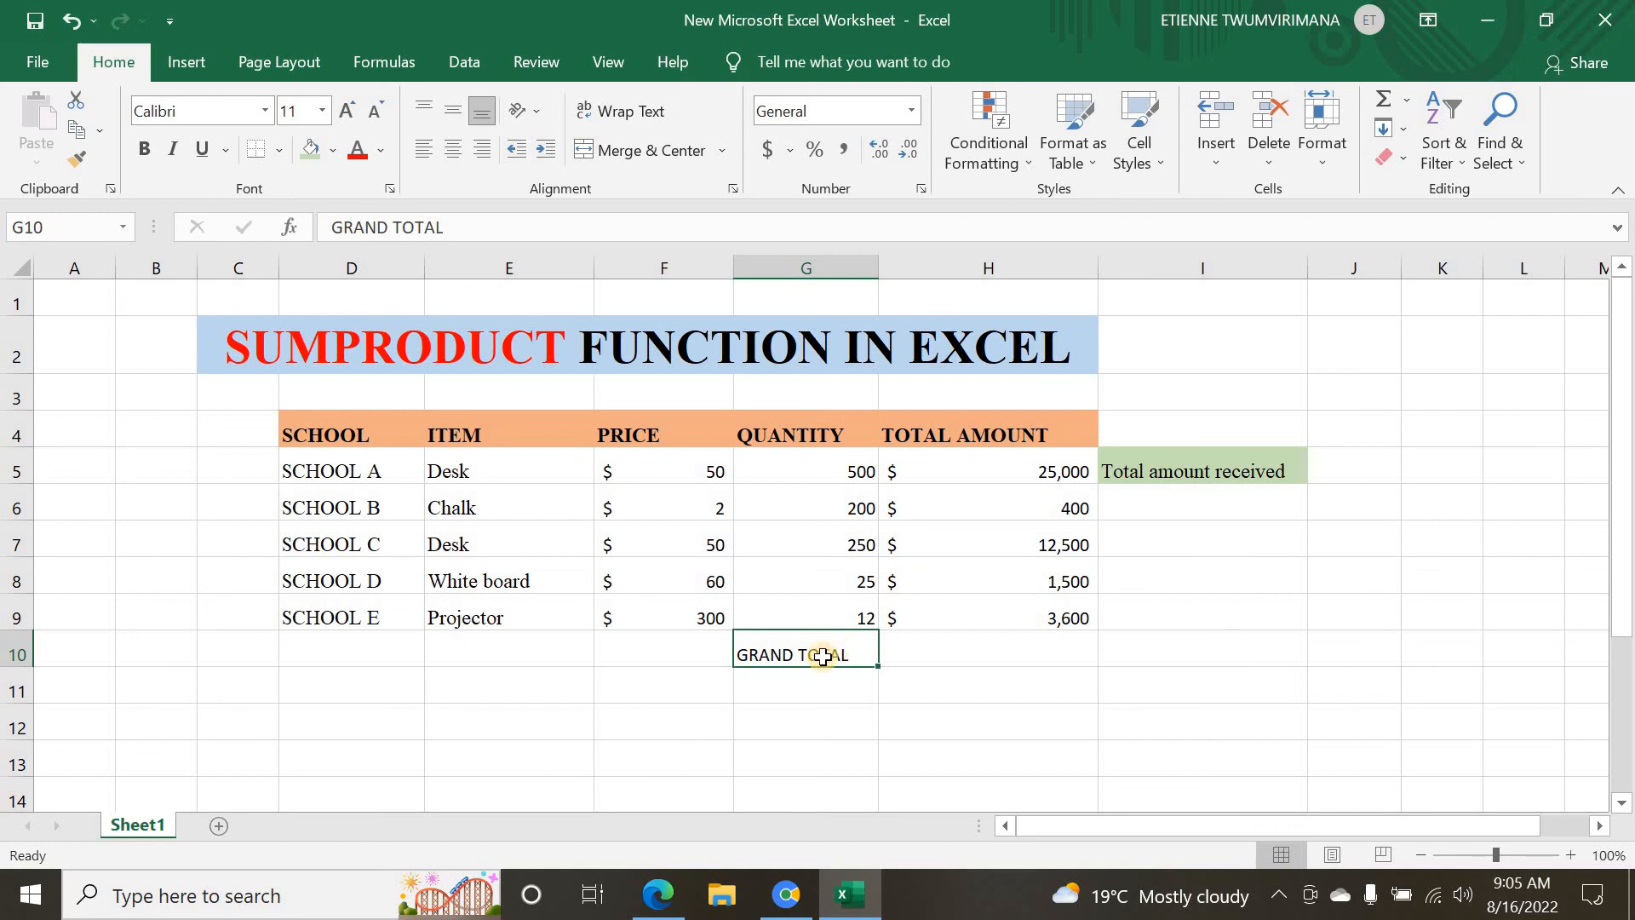
click(839, 680)
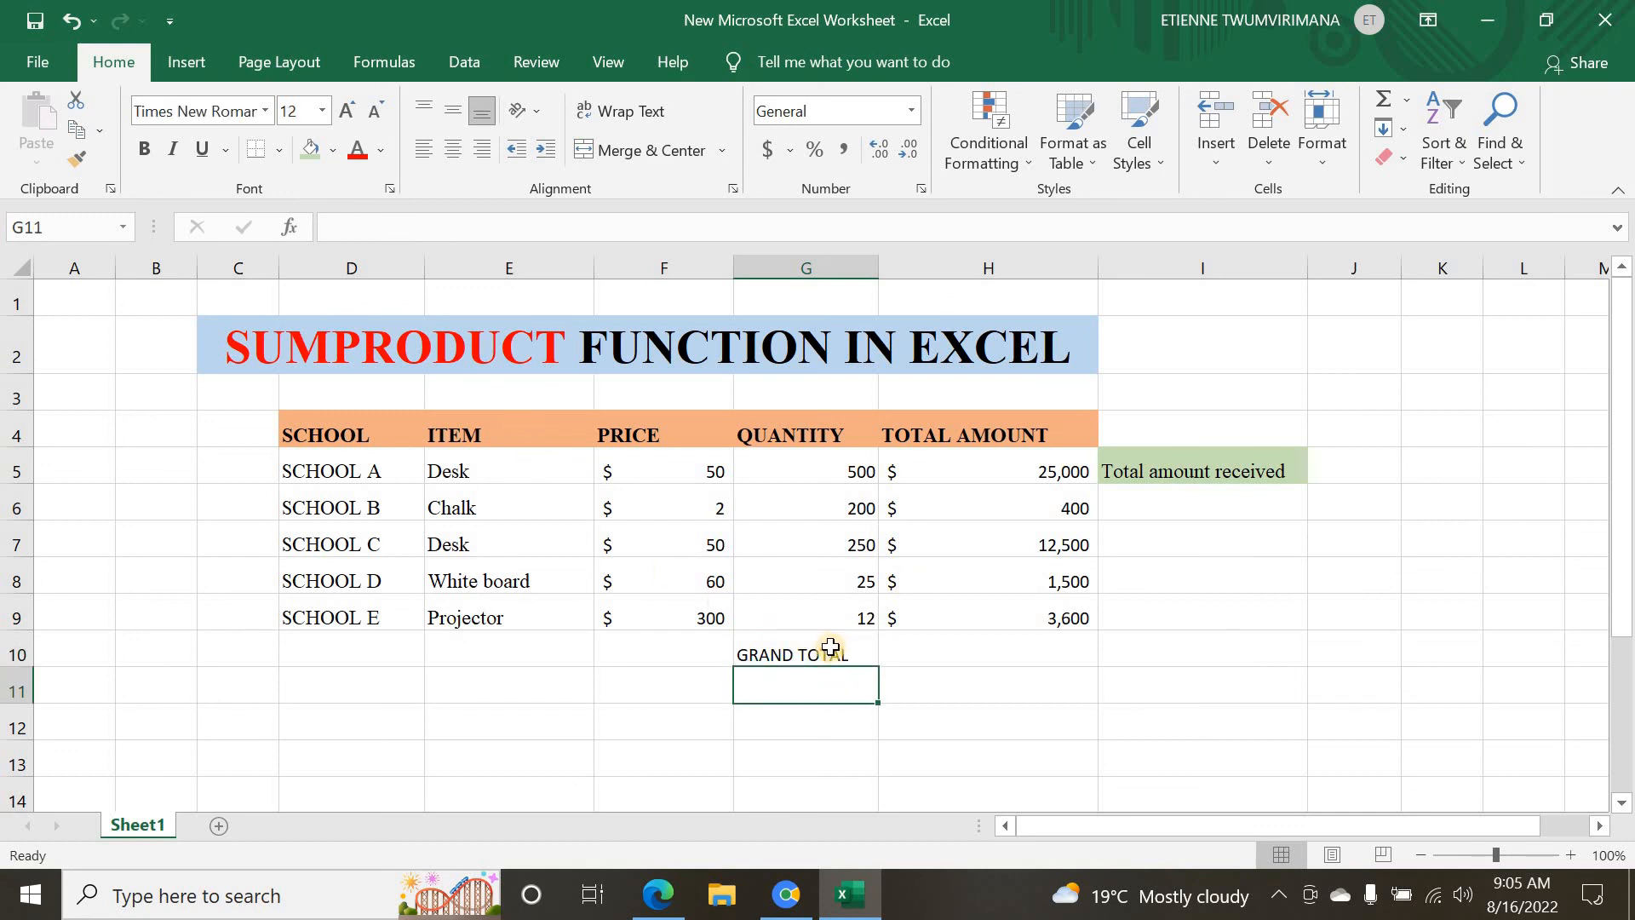
click(835, 650)
click(350, 116)
click(350, 116)
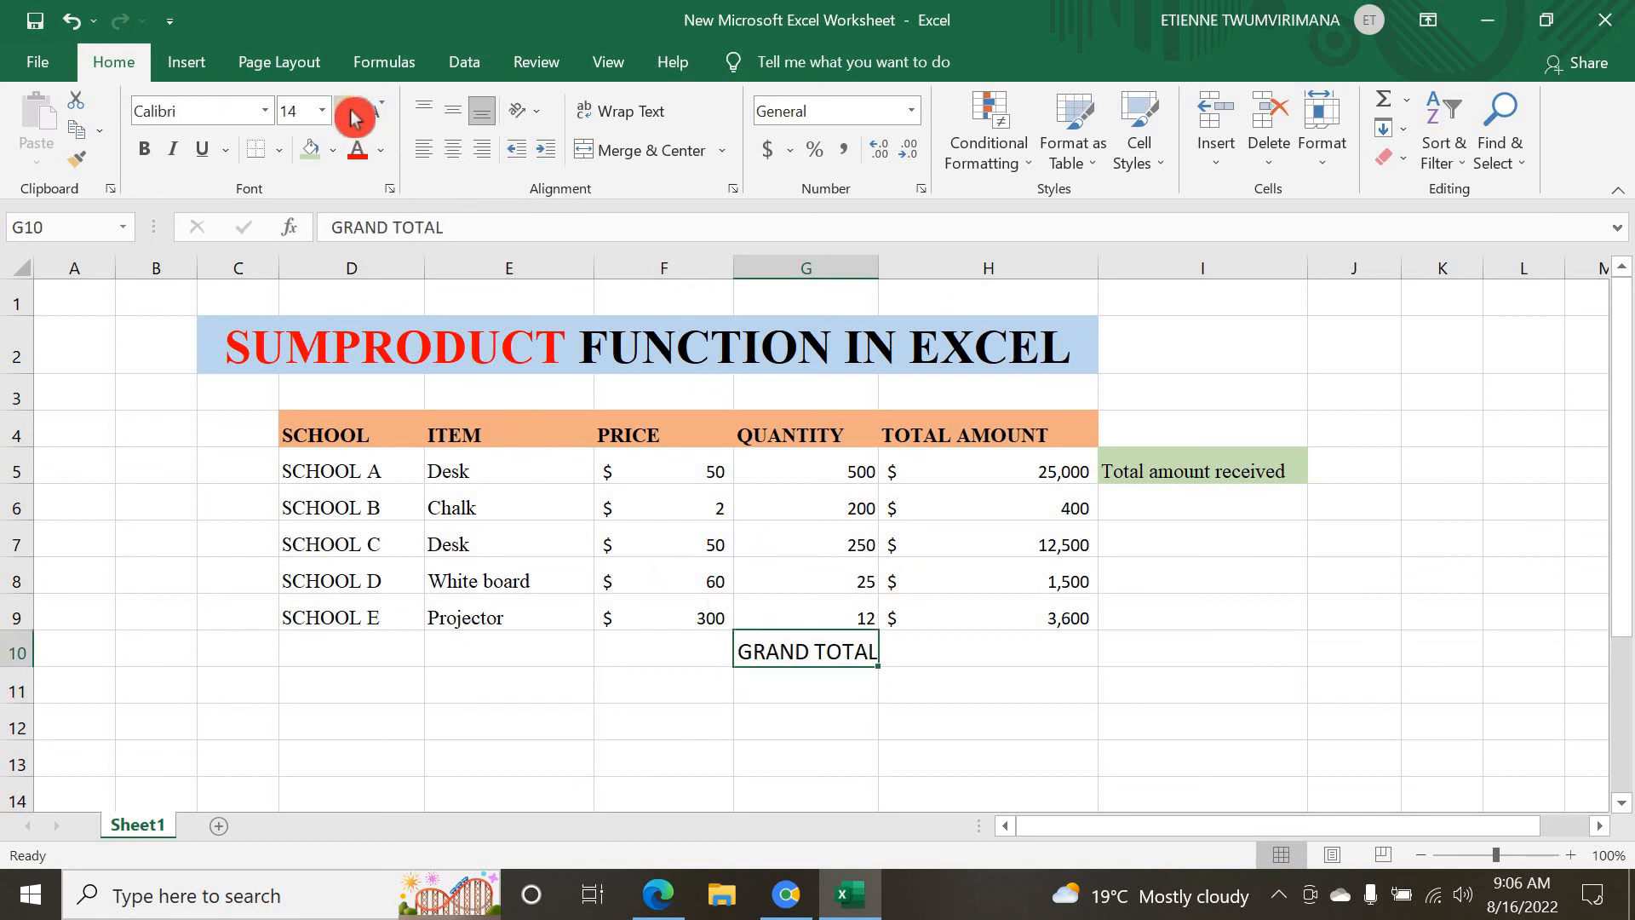
click(350, 116)
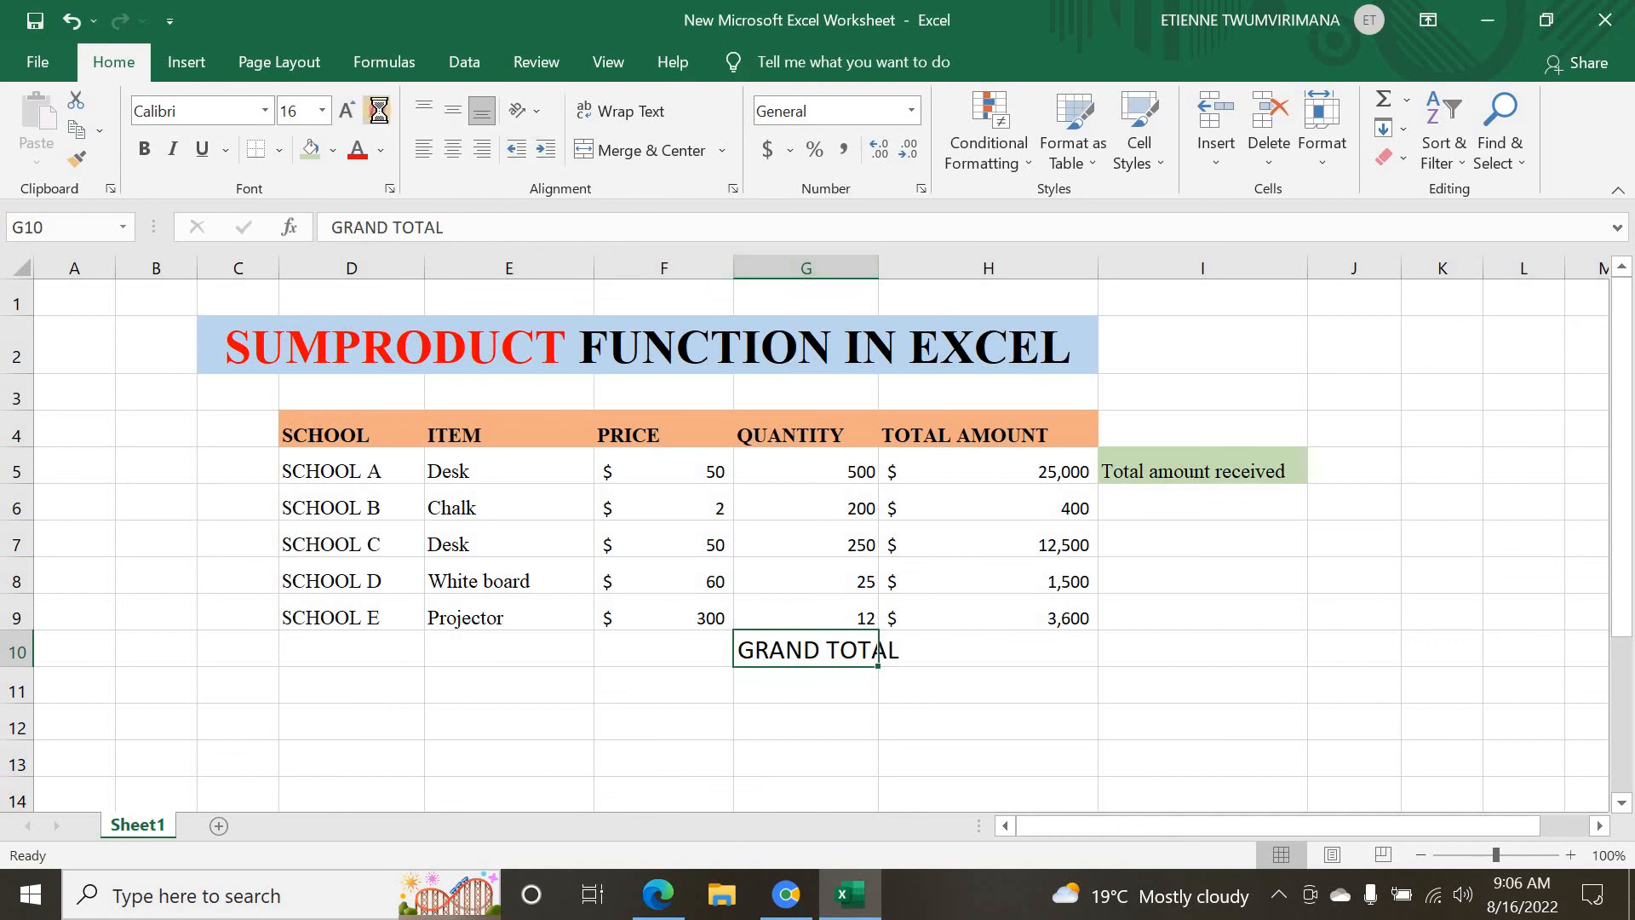
click(825, 688)
click(809, 650)
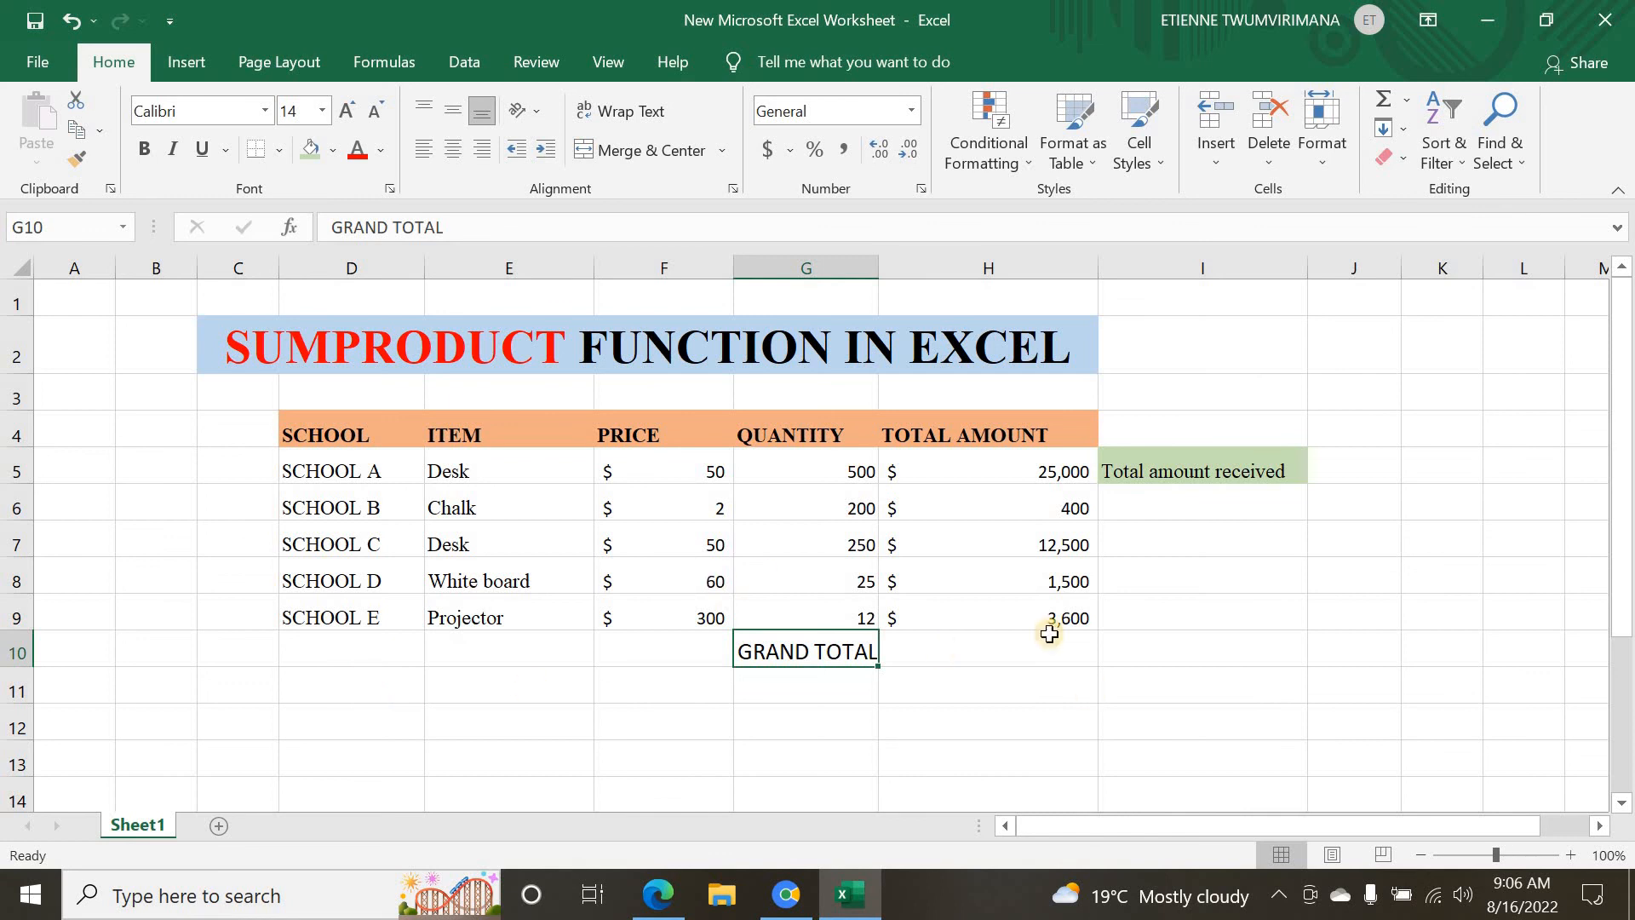
click(312, 153)
Step: Calculate the grand total in H10 by summing the schools' total amounts in H5:H9 with the SUM function
click(953, 646)
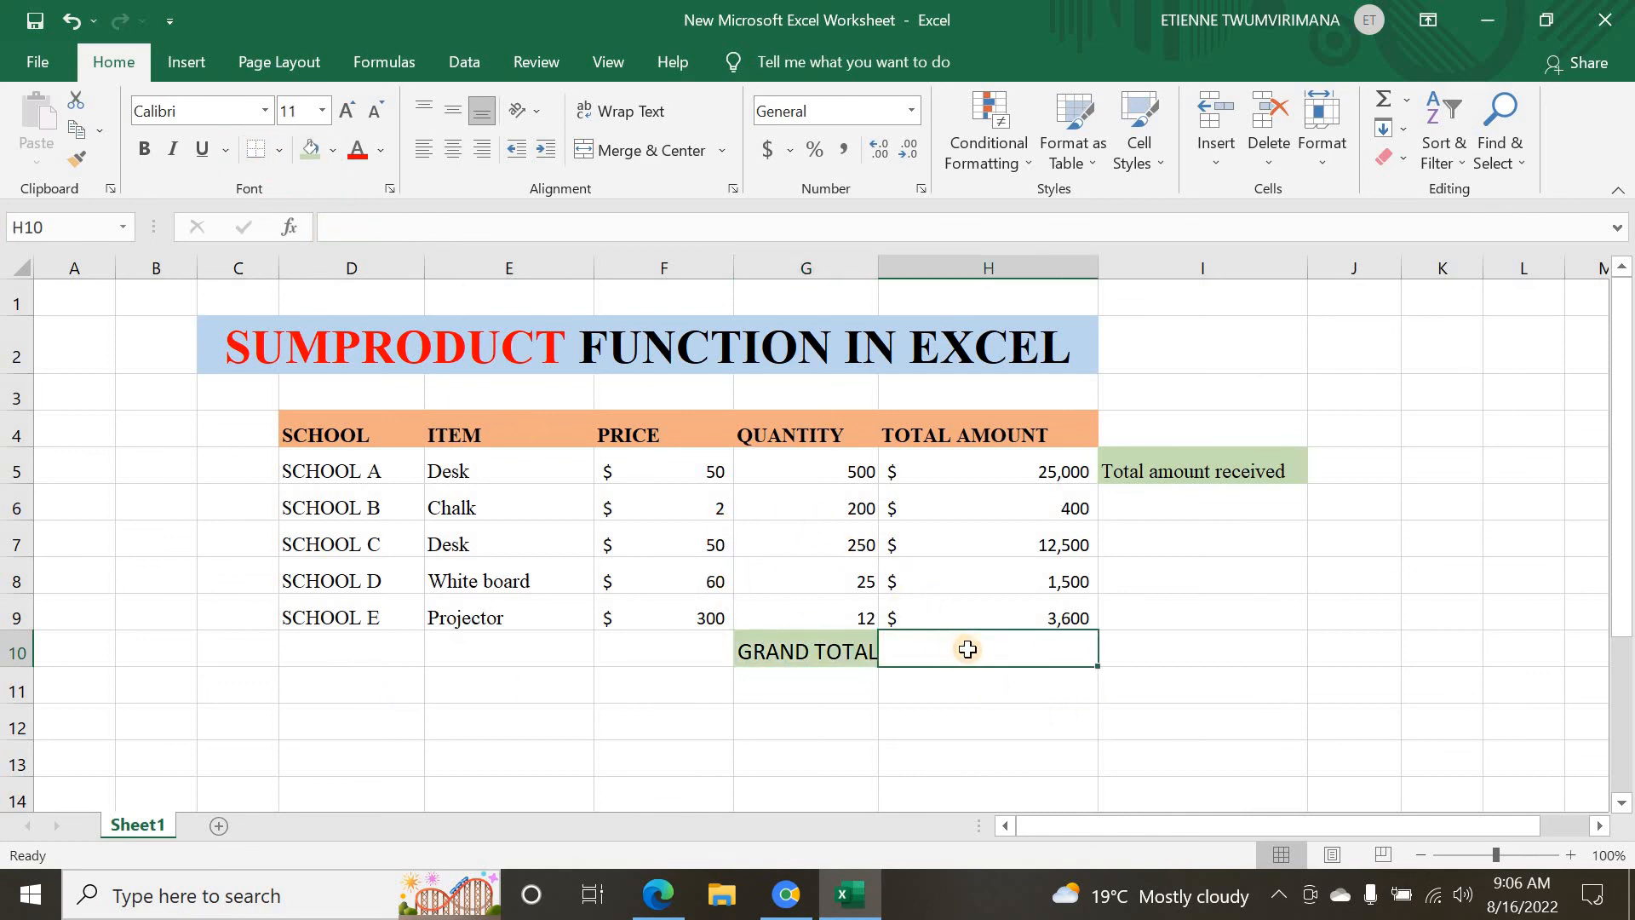
text(=)
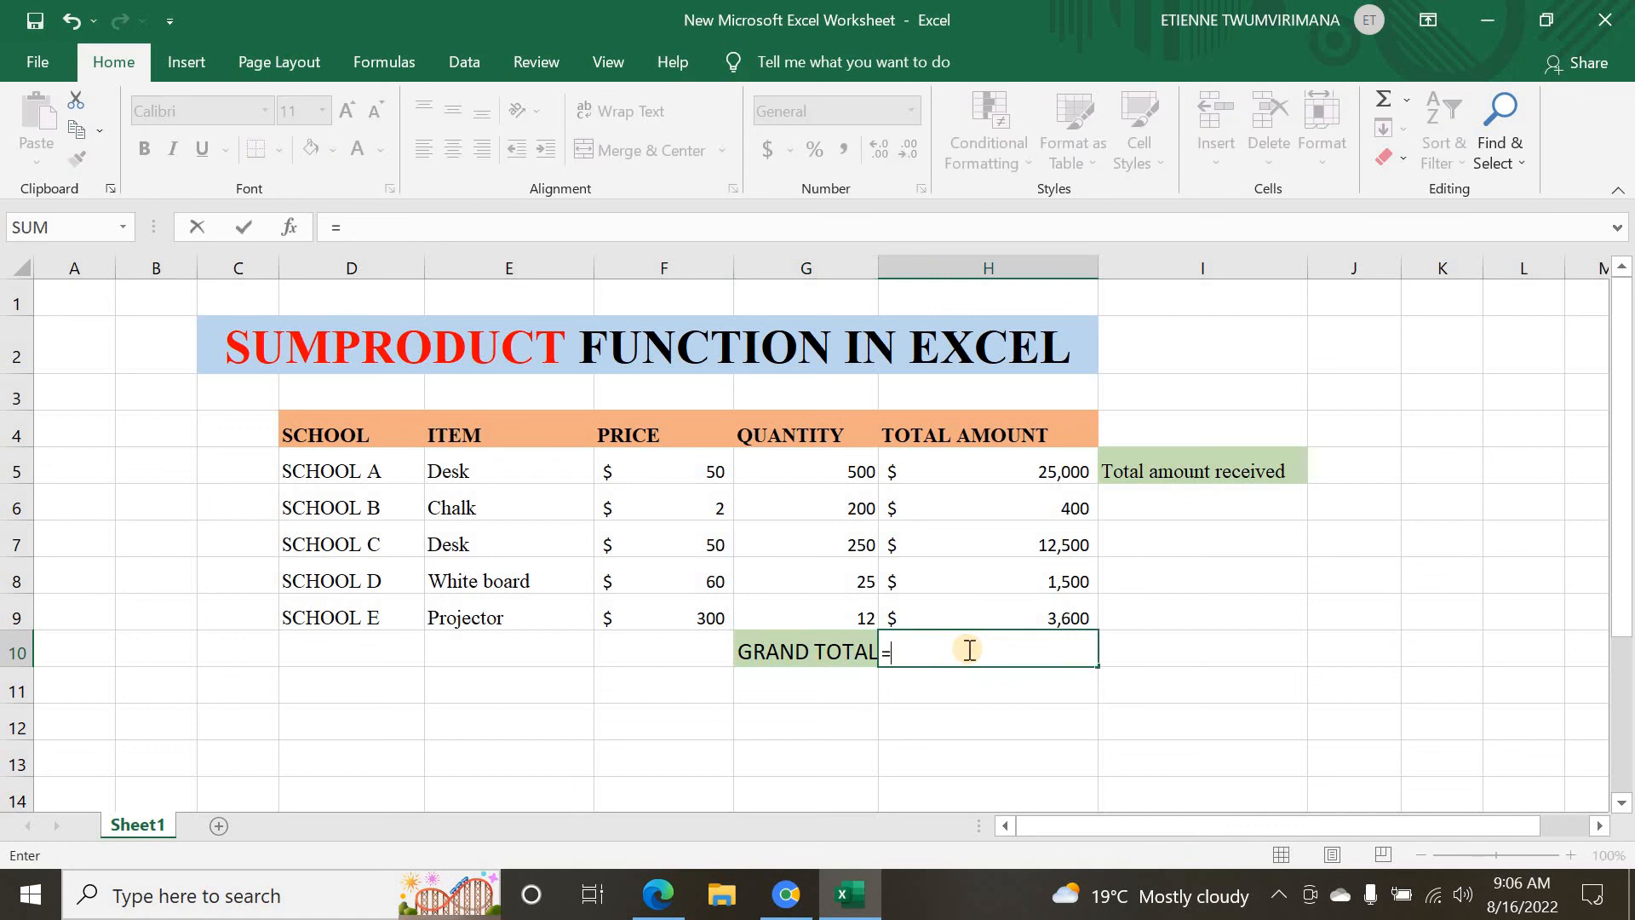
text(SUM)
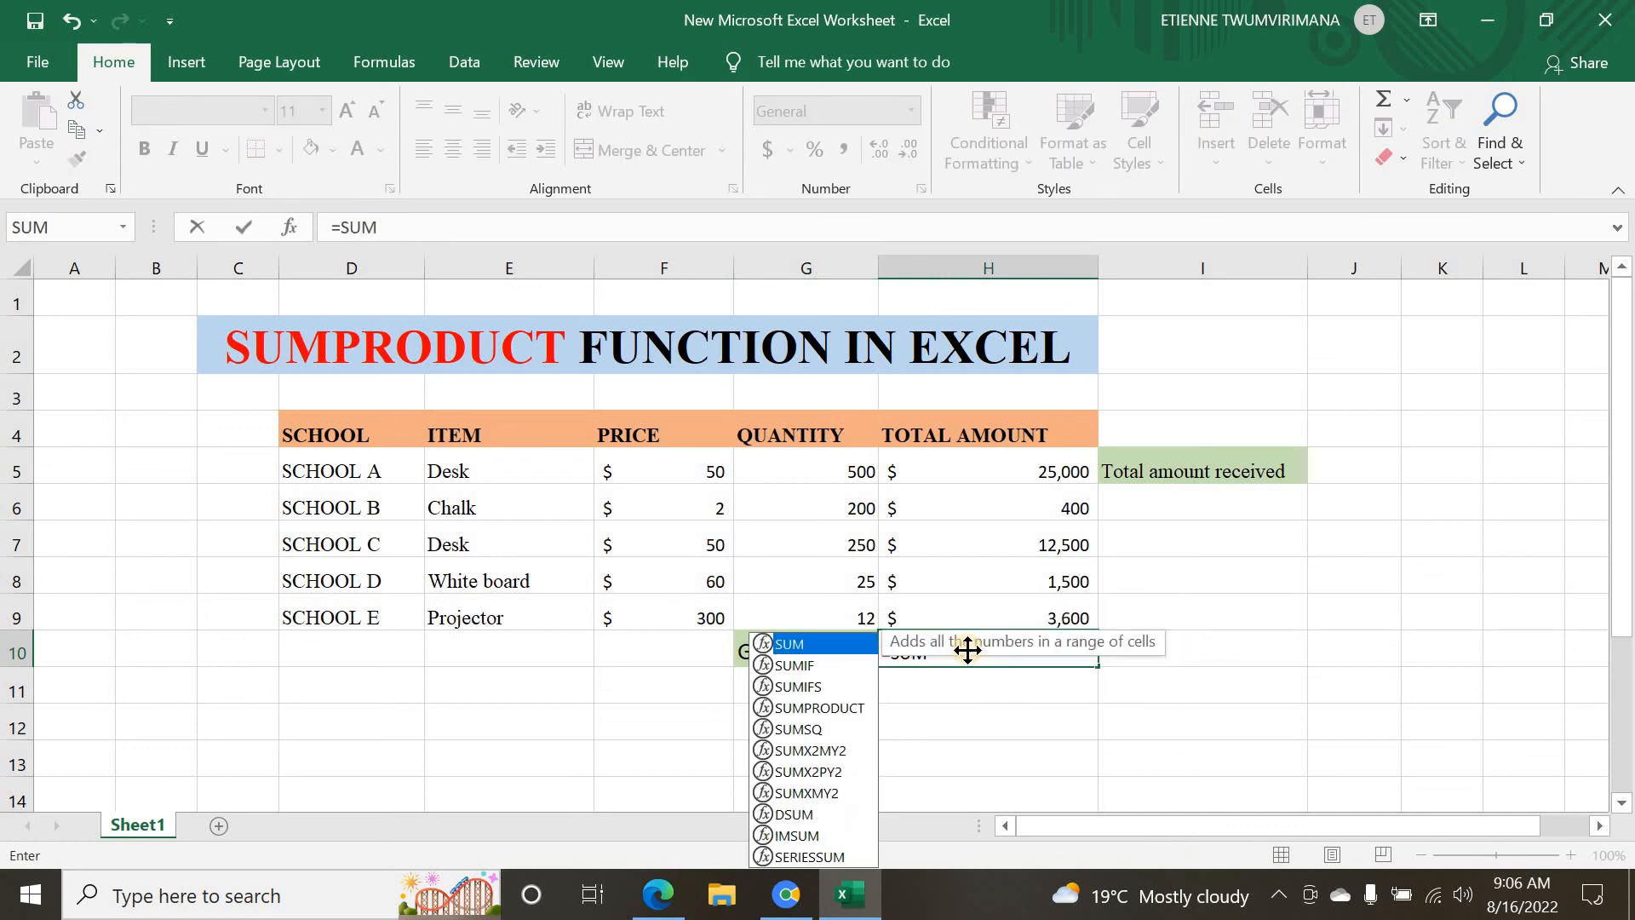
text(()
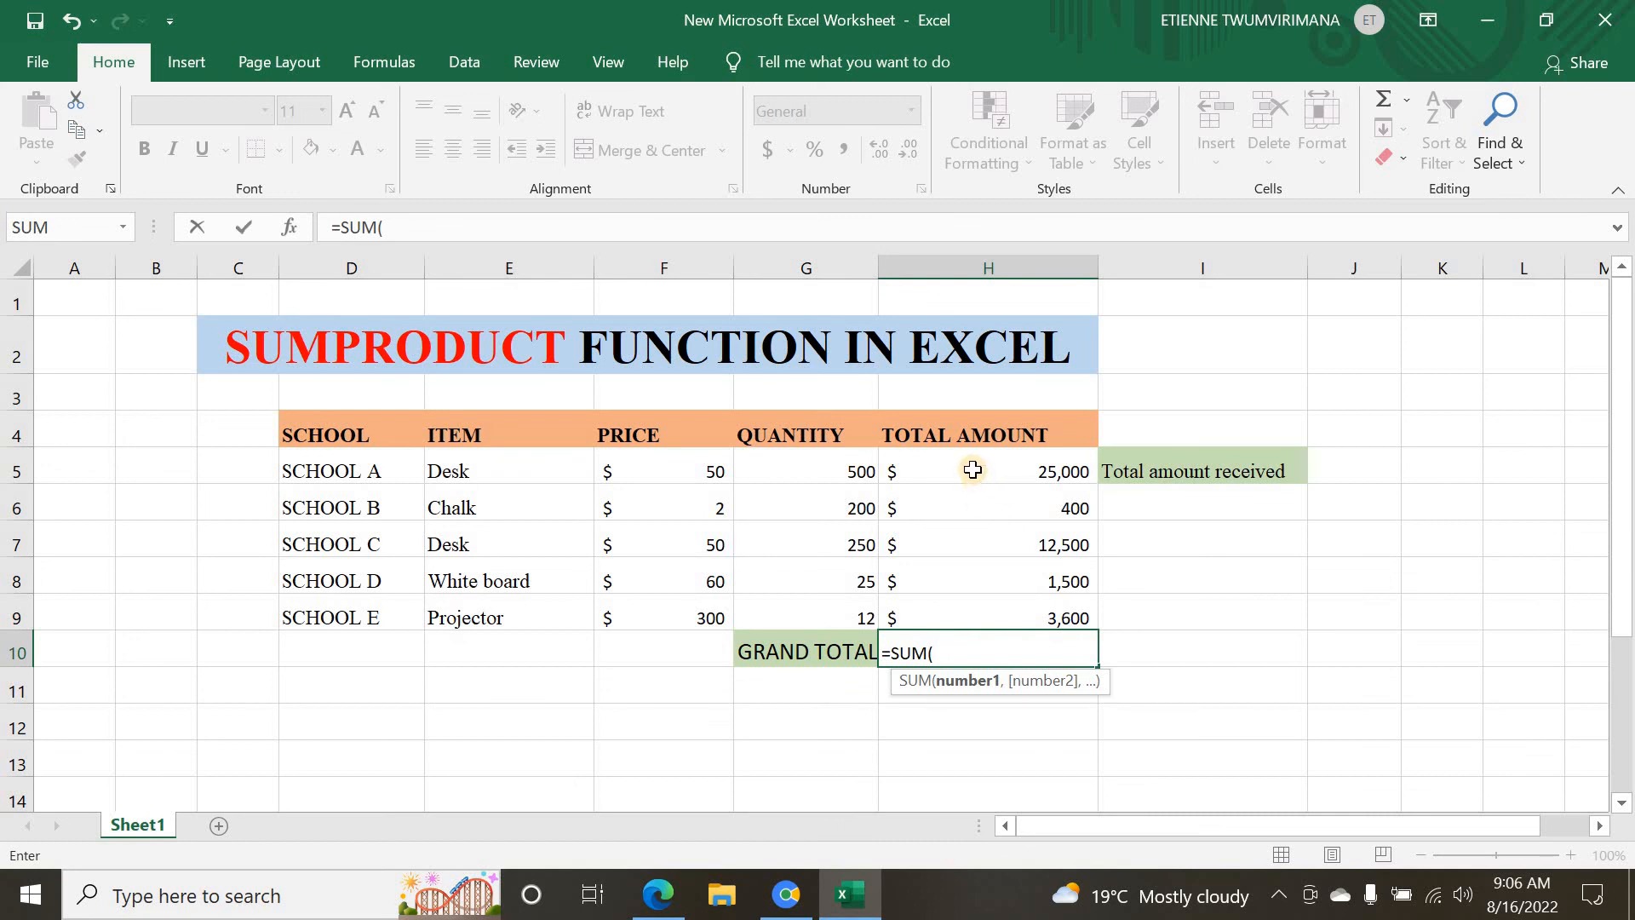
drag(972, 471, 987, 604)
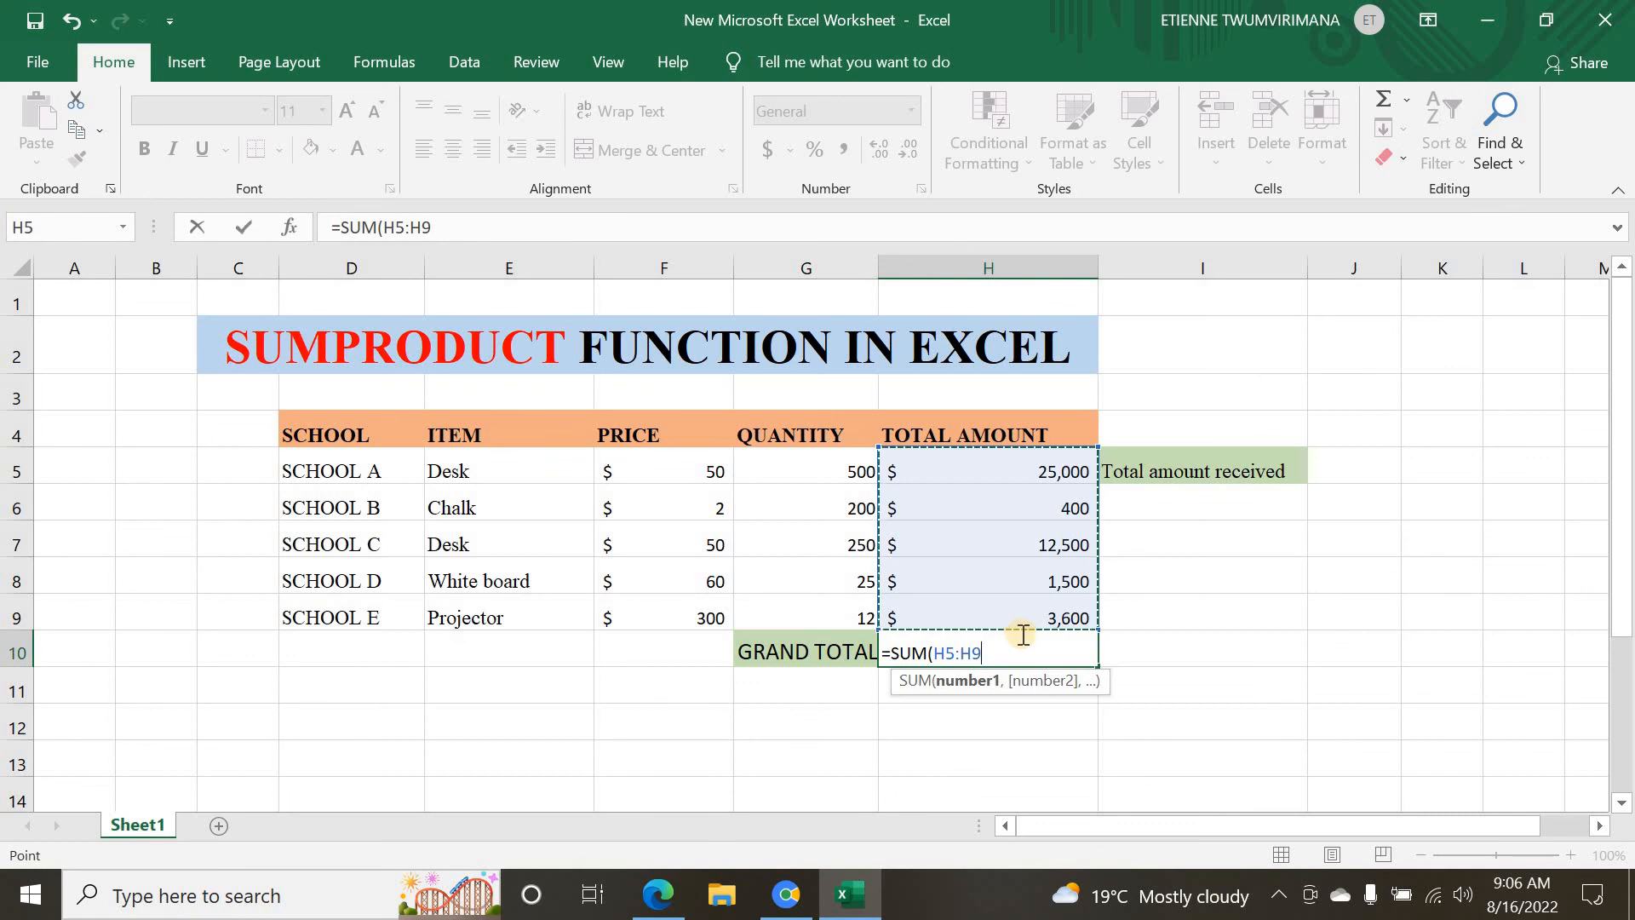
key(Return)
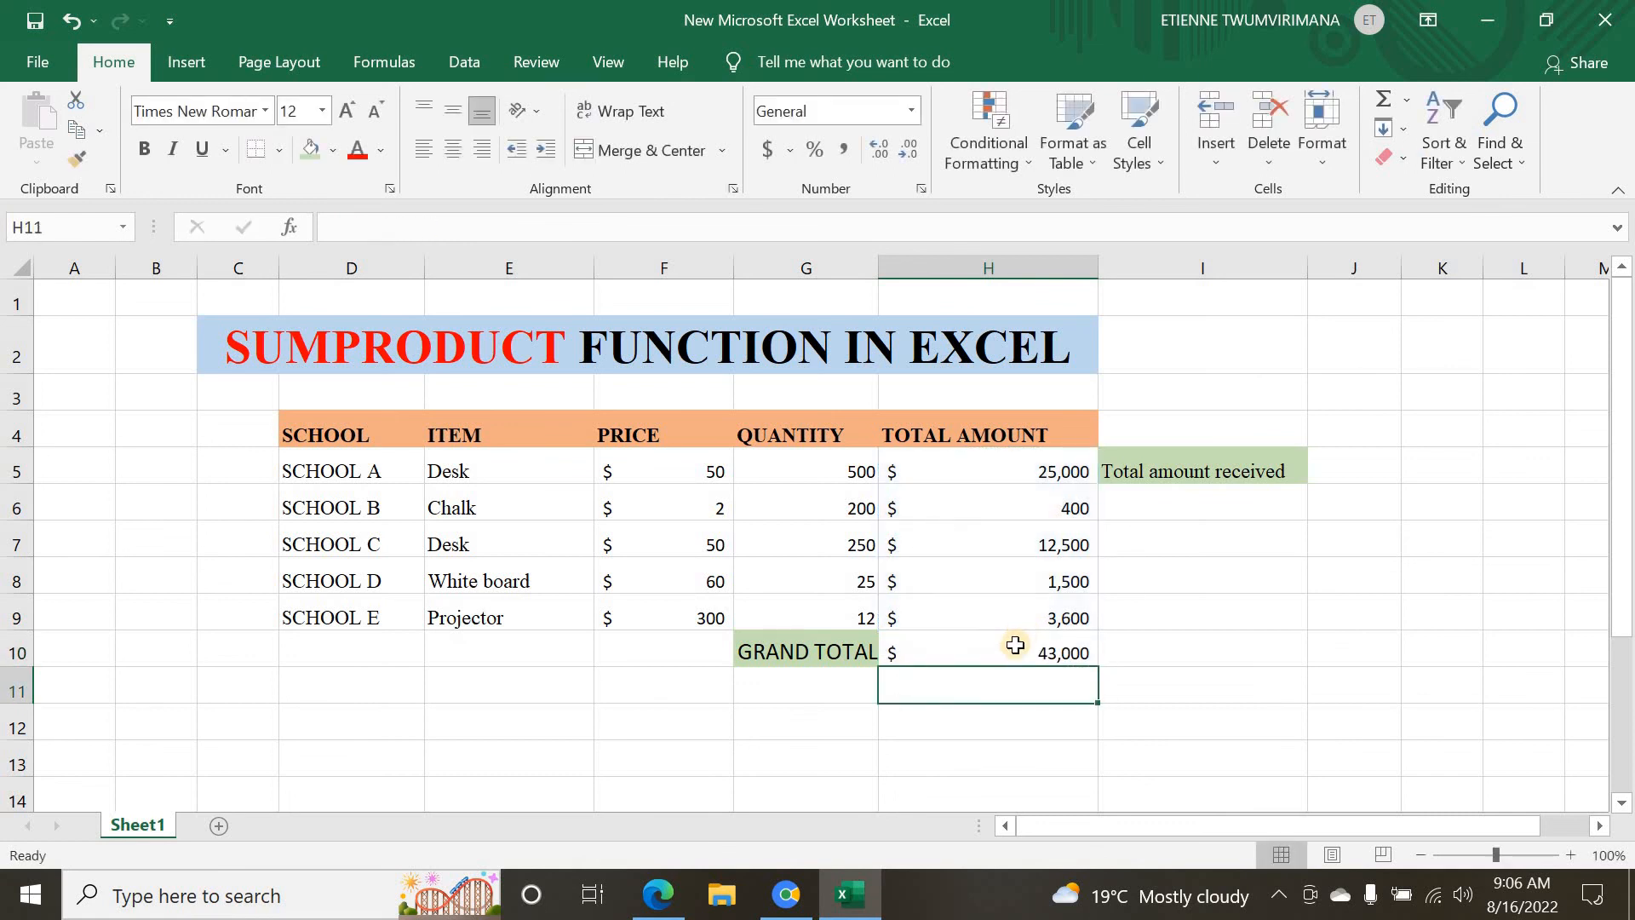
Step: Change the font color of the grand total amount in H10 to red
click(989, 656)
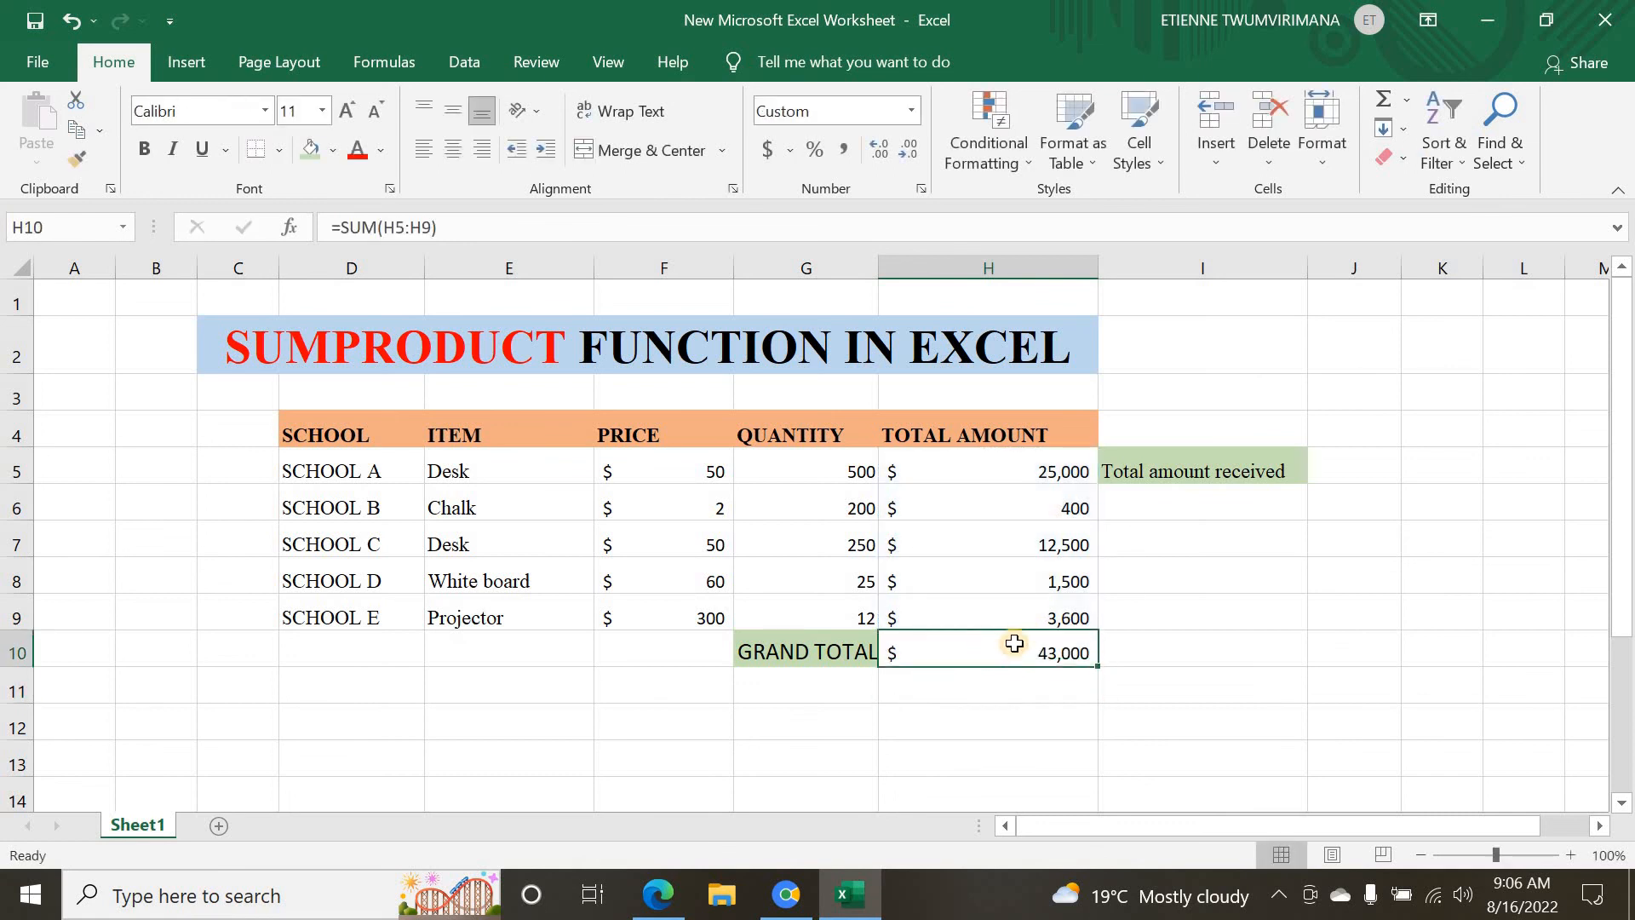
click(1014, 714)
click(968, 651)
click(319, 221)
click(358, 151)
click(1022, 759)
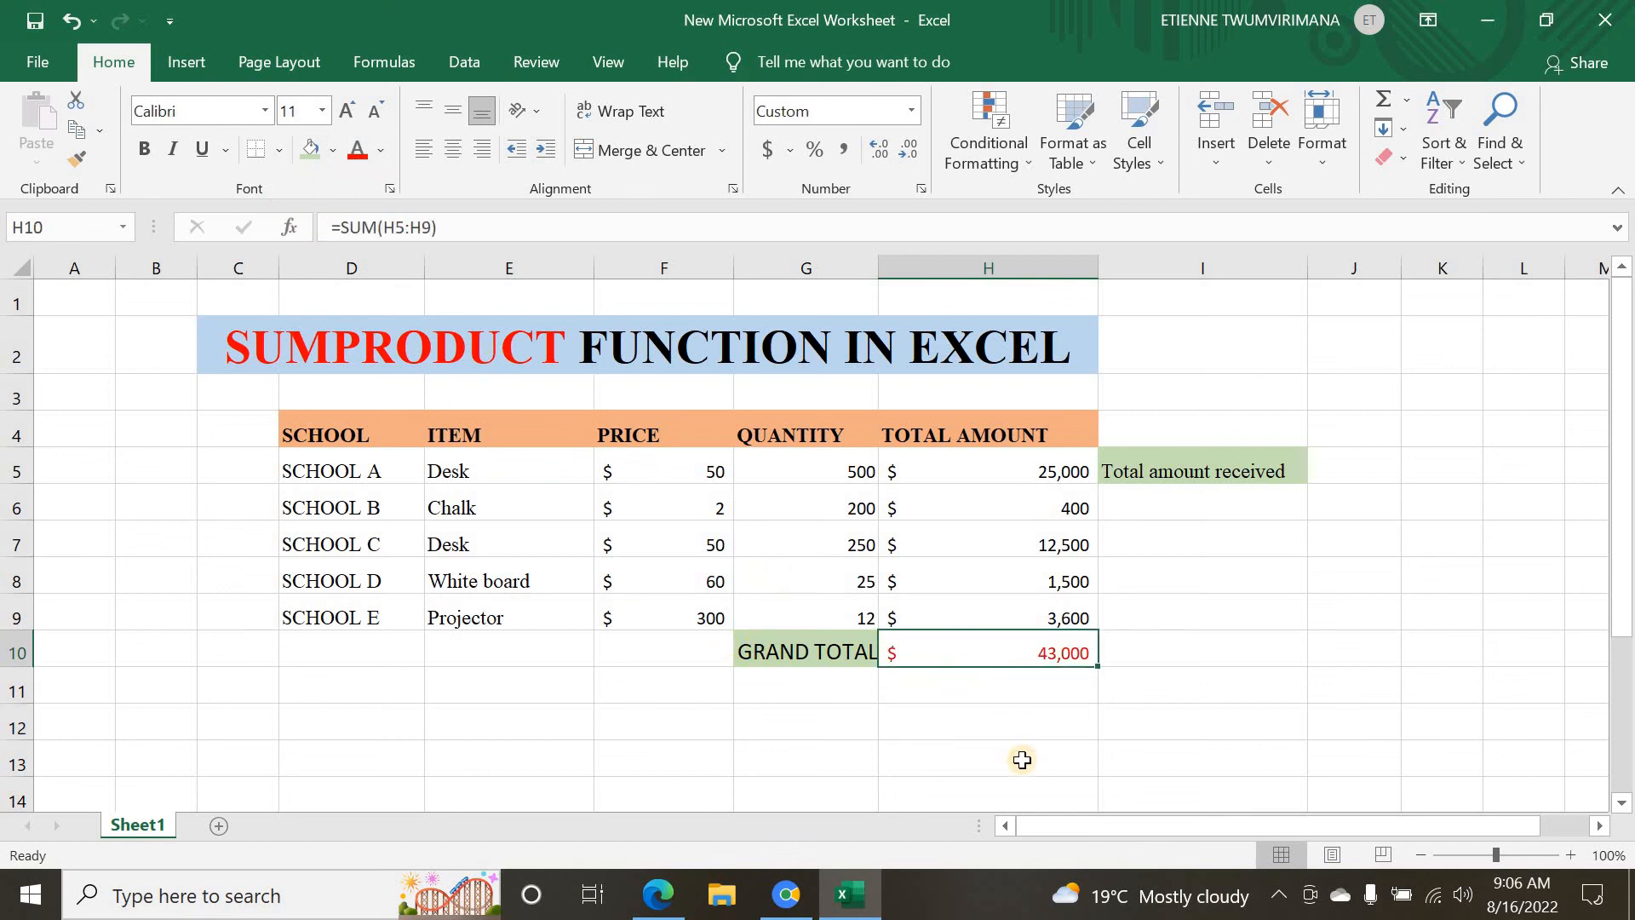
click(969, 648)
click(1011, 687)
click(1004, 659)
click(1041, 744)
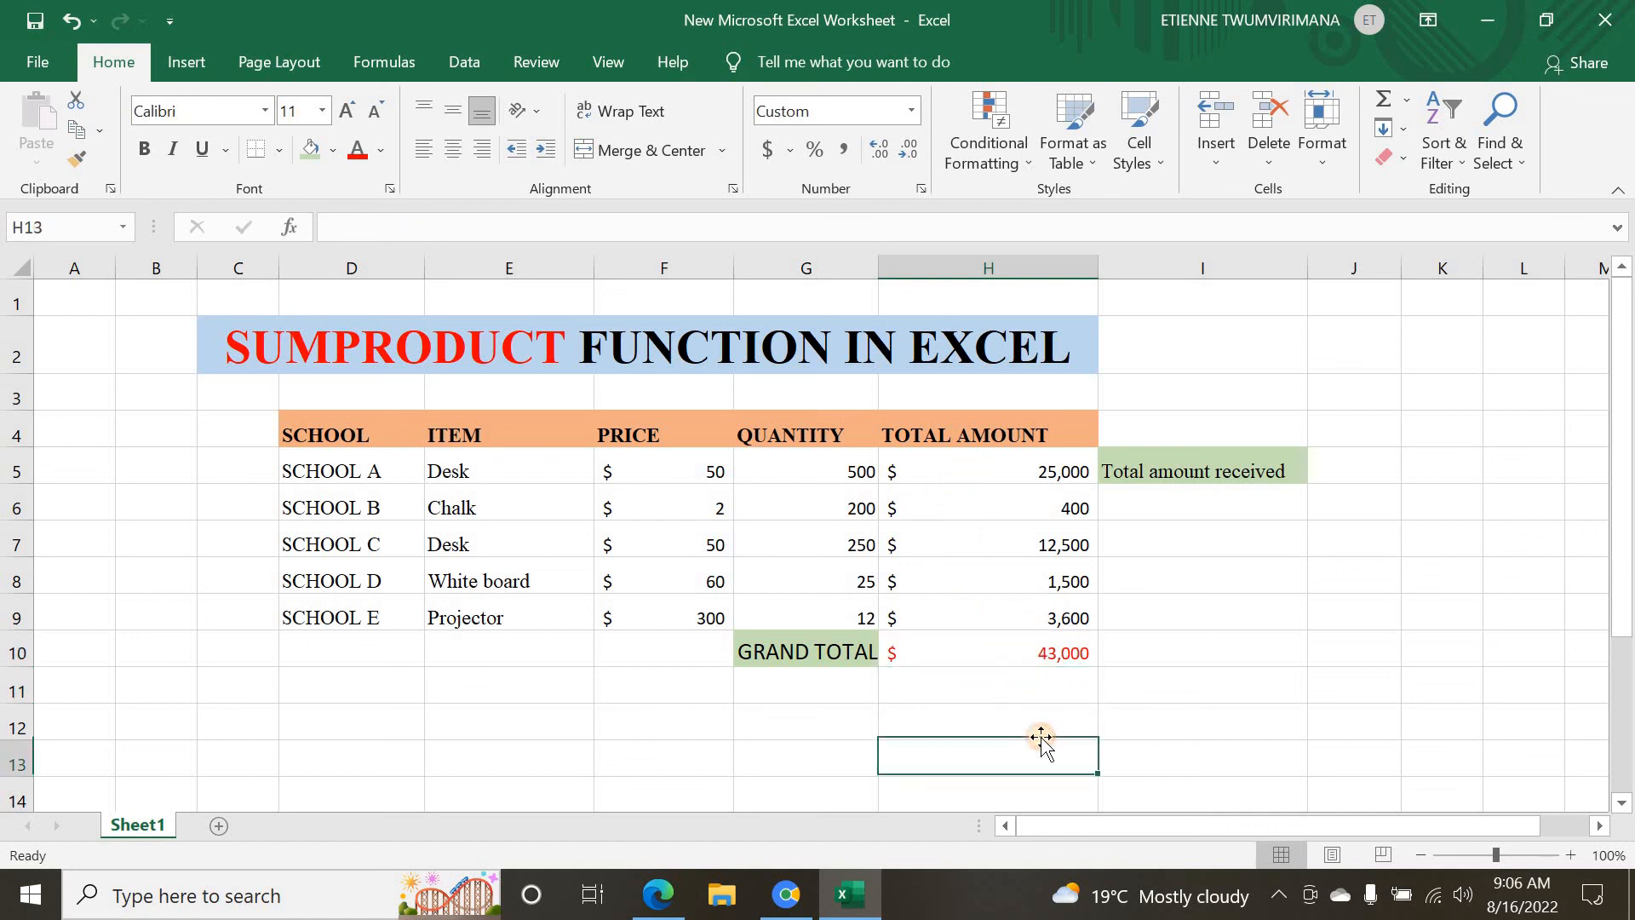
click(1025, 673)
click(1035, 652)
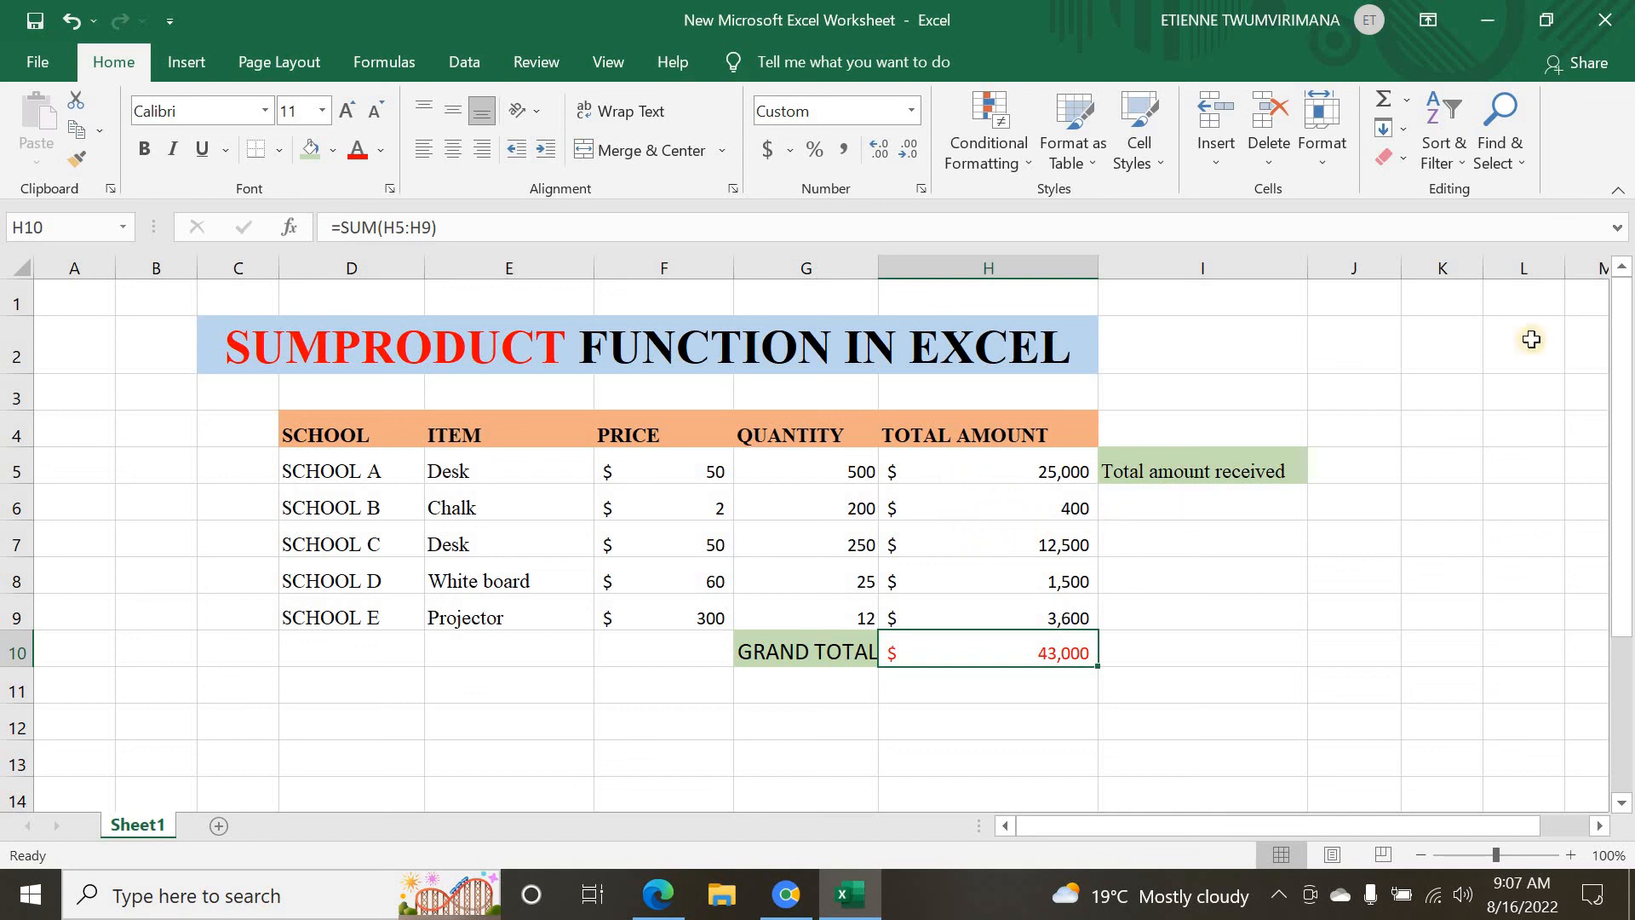
Step: Widen column J slightly and calculate the total amount received in J5 with SUMPRODUCT of the prices F5:F9 and quantities G5:G9
drag(1402, 265, 1419, 265)
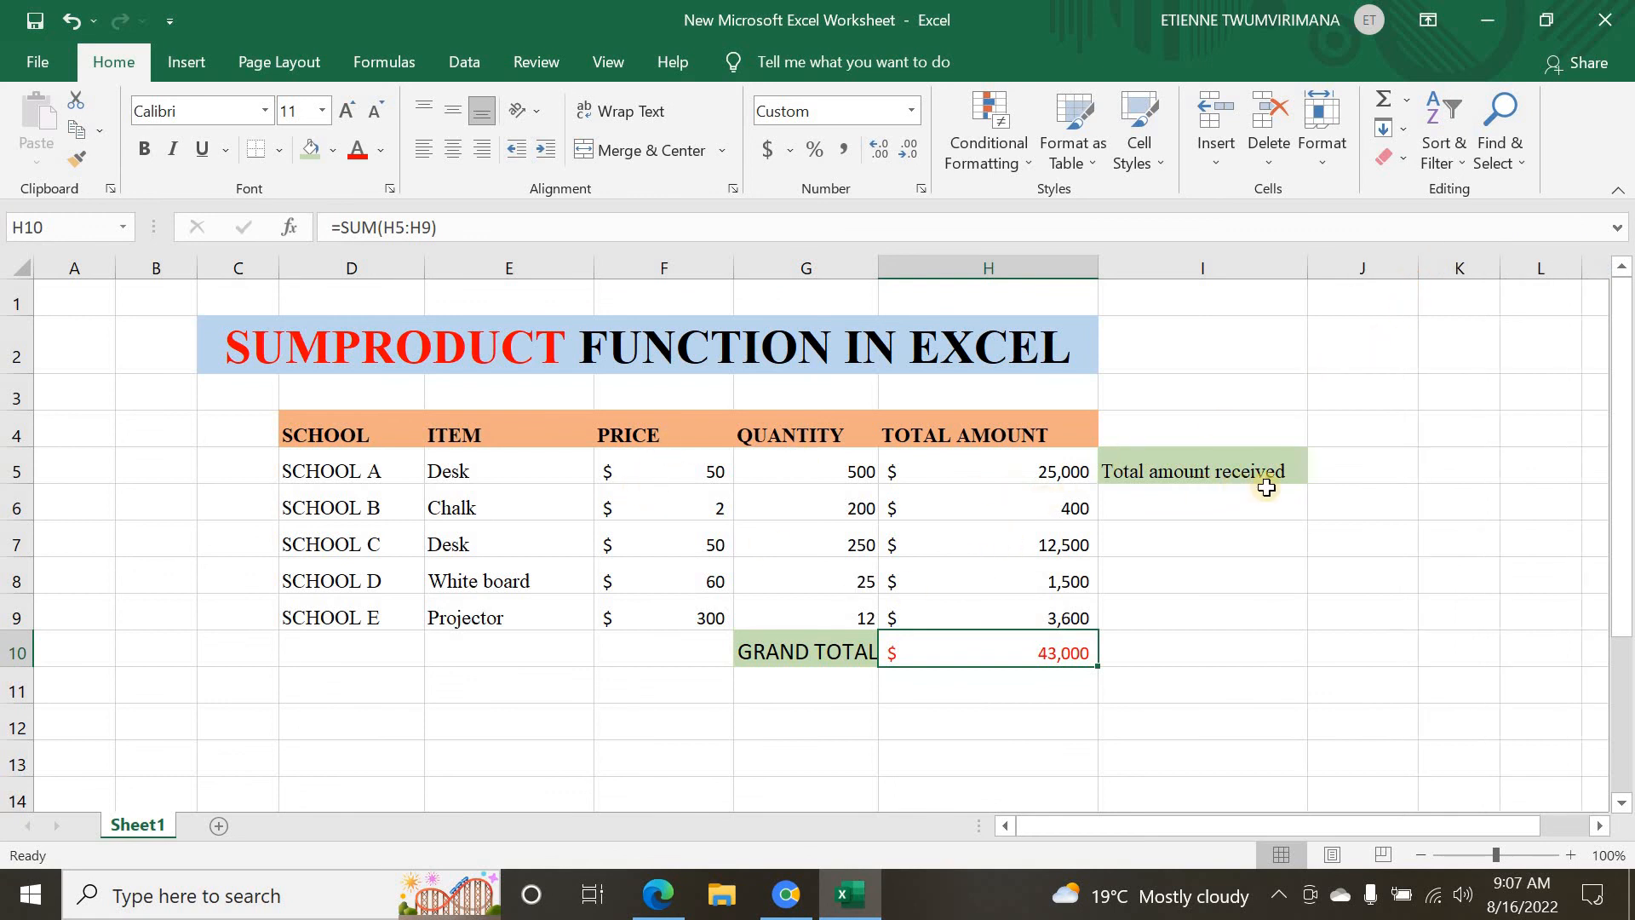
click(1340, 467)
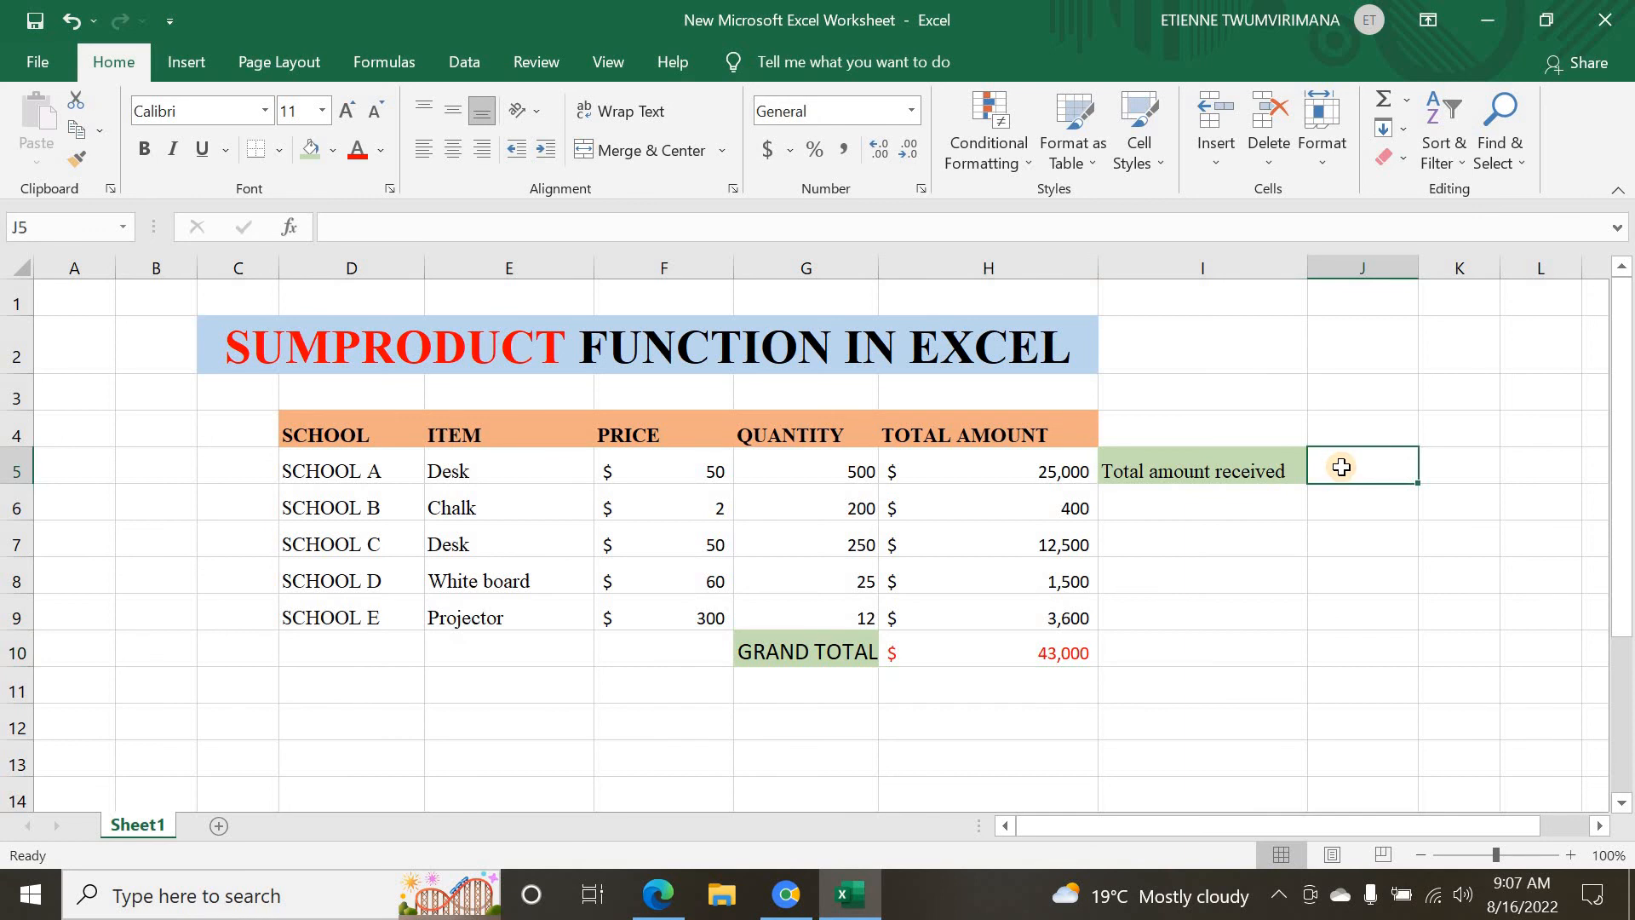
text(=)
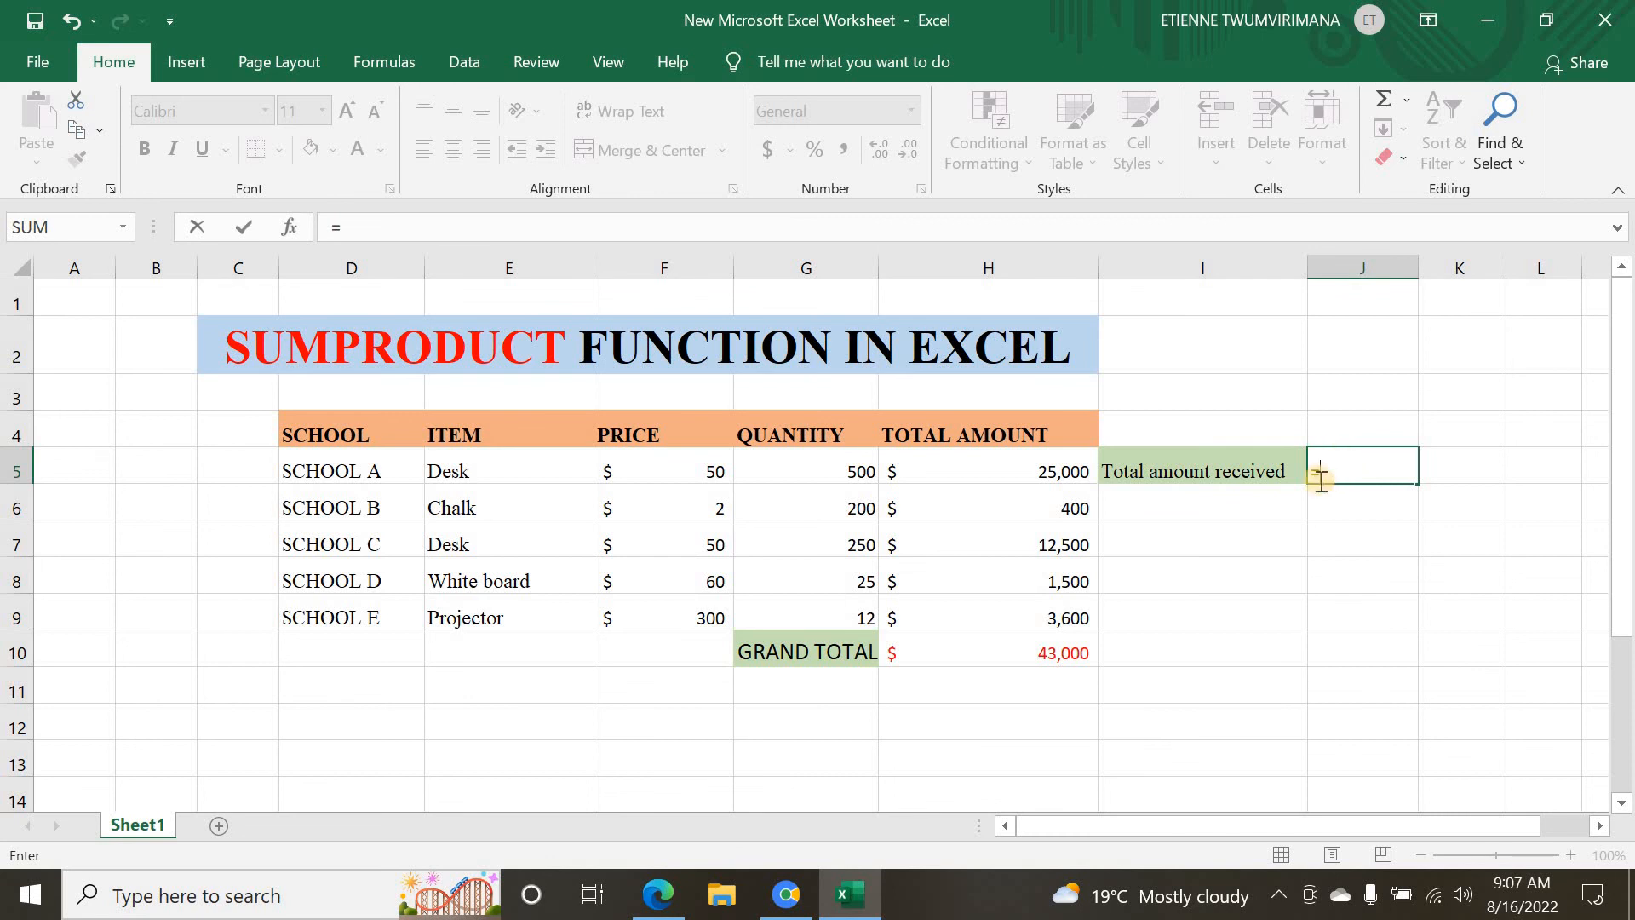
text(SUM)
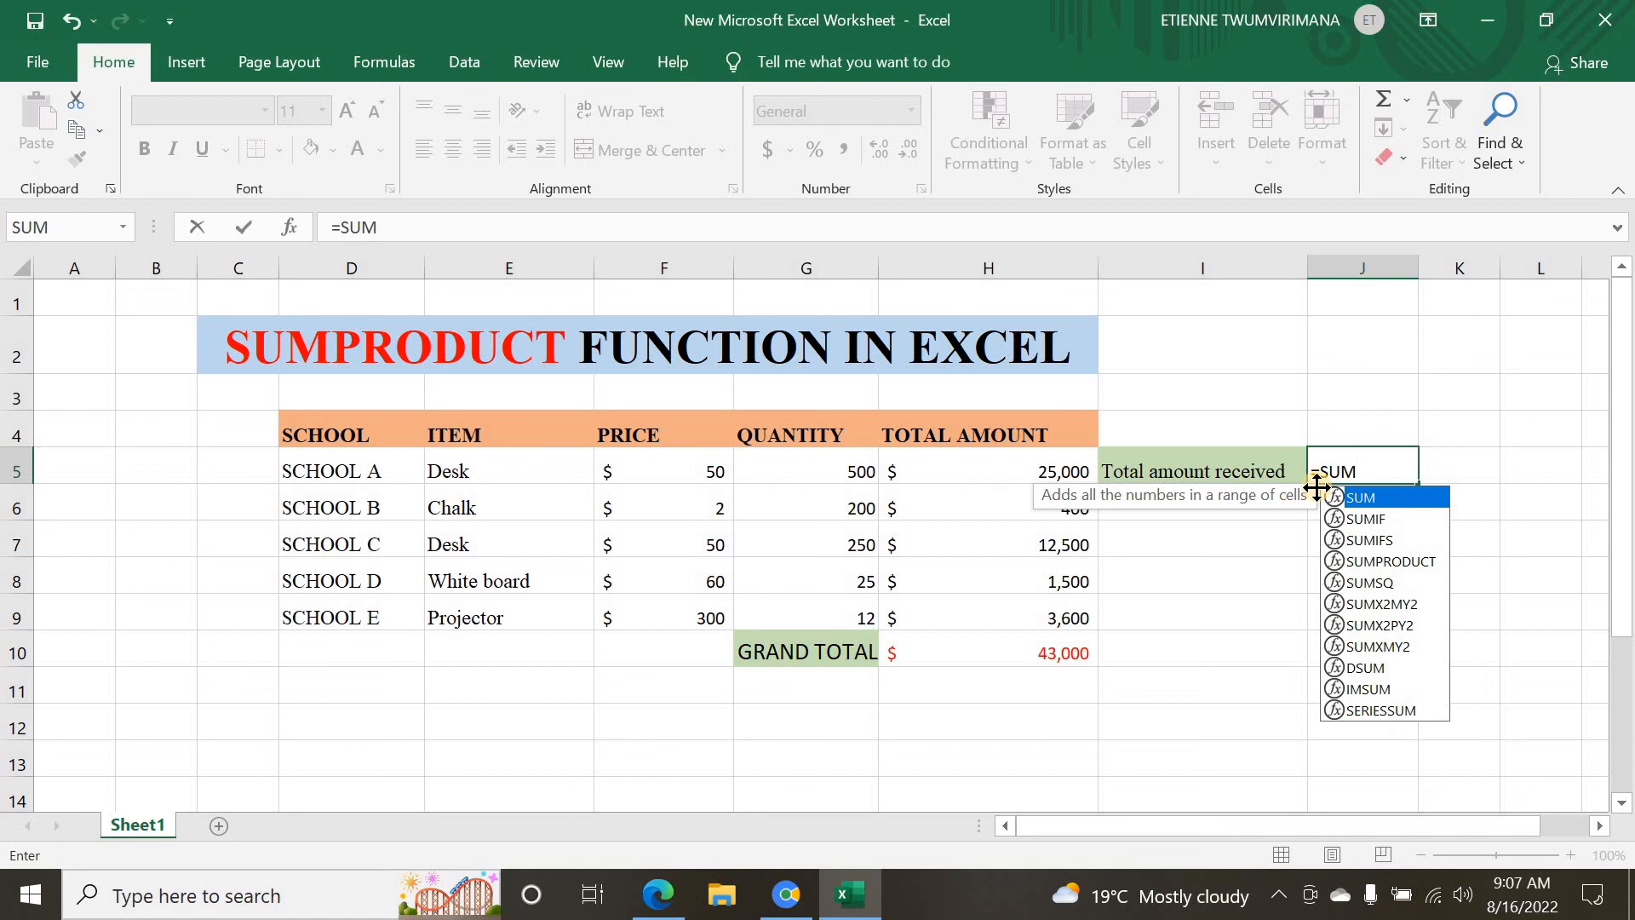
text(PT)
key(BackSpace)
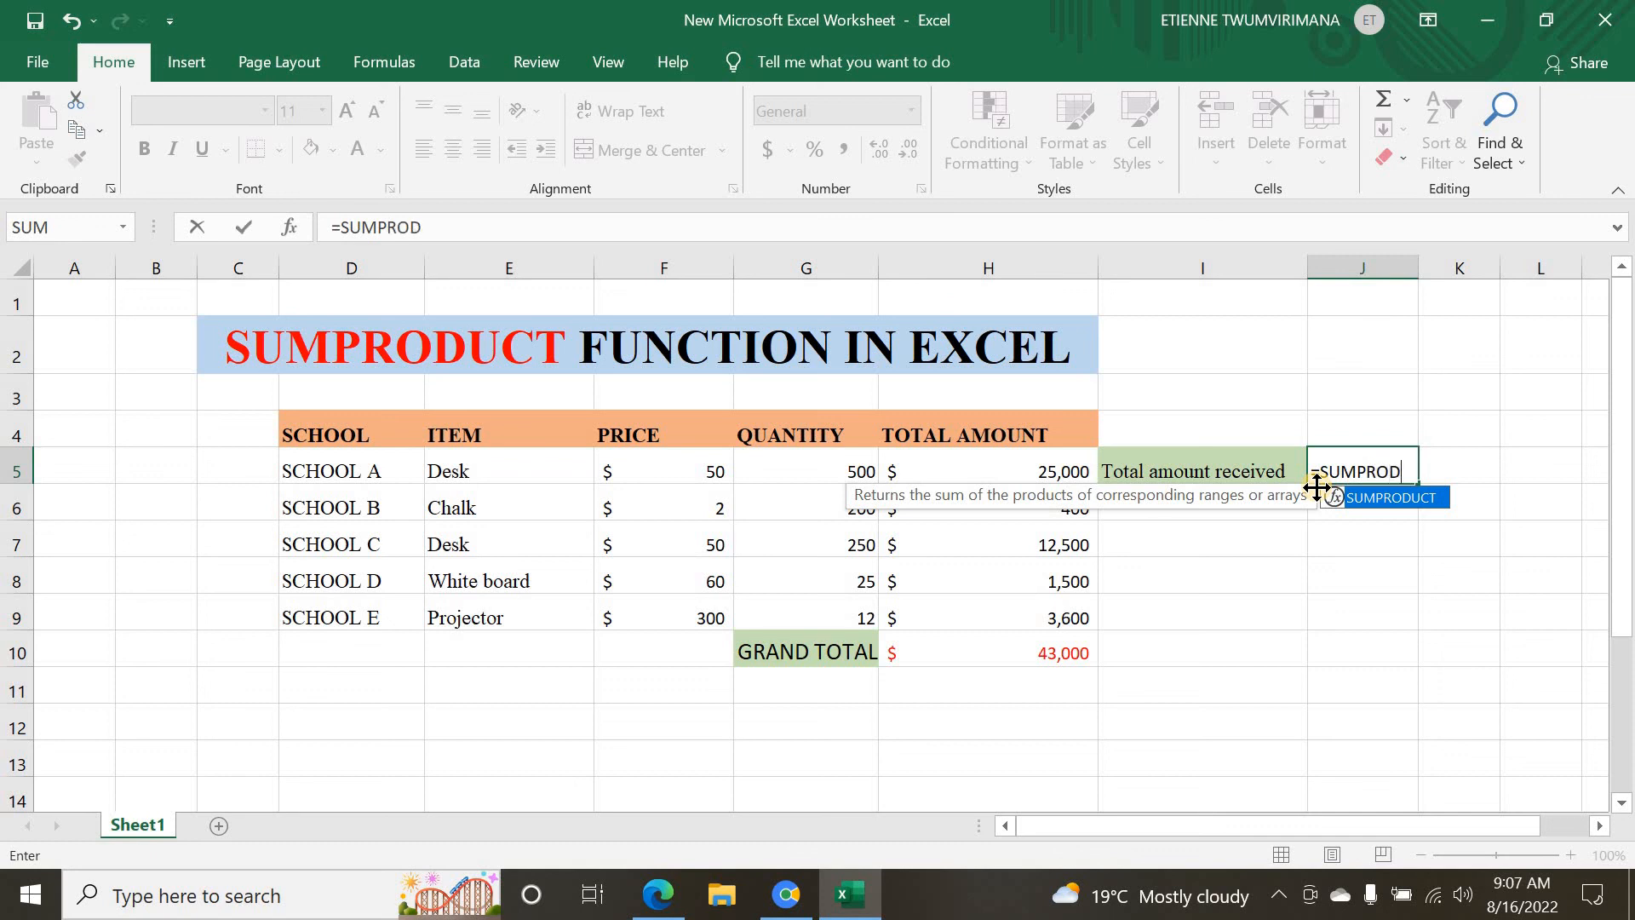
text(RODUCT()
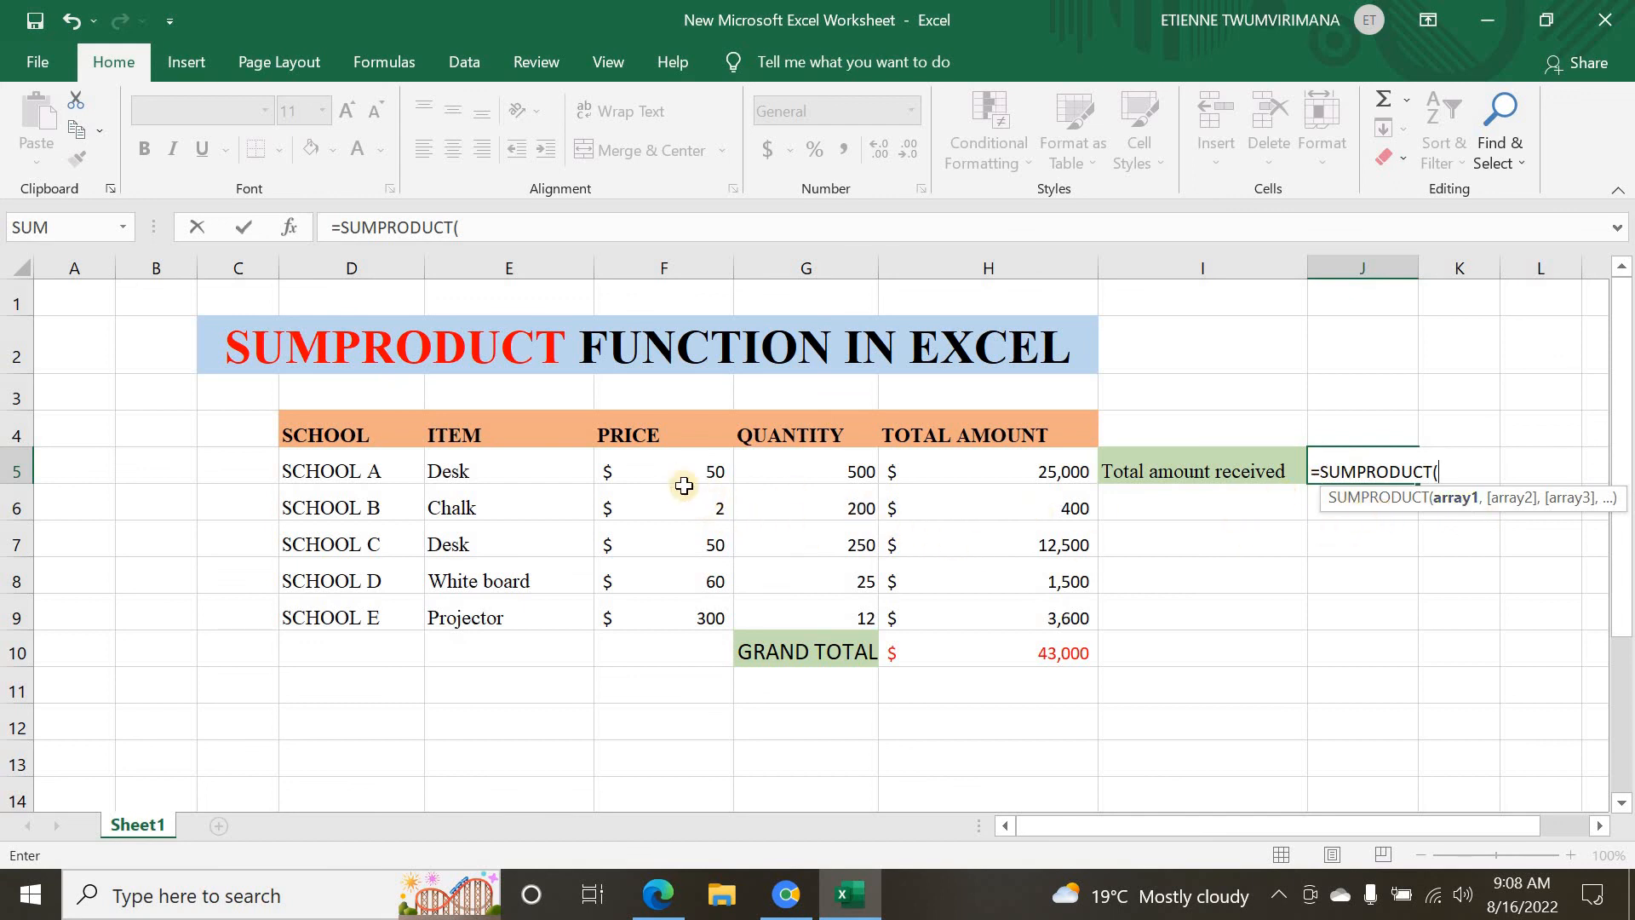
drag(664, 470, 675, 609)
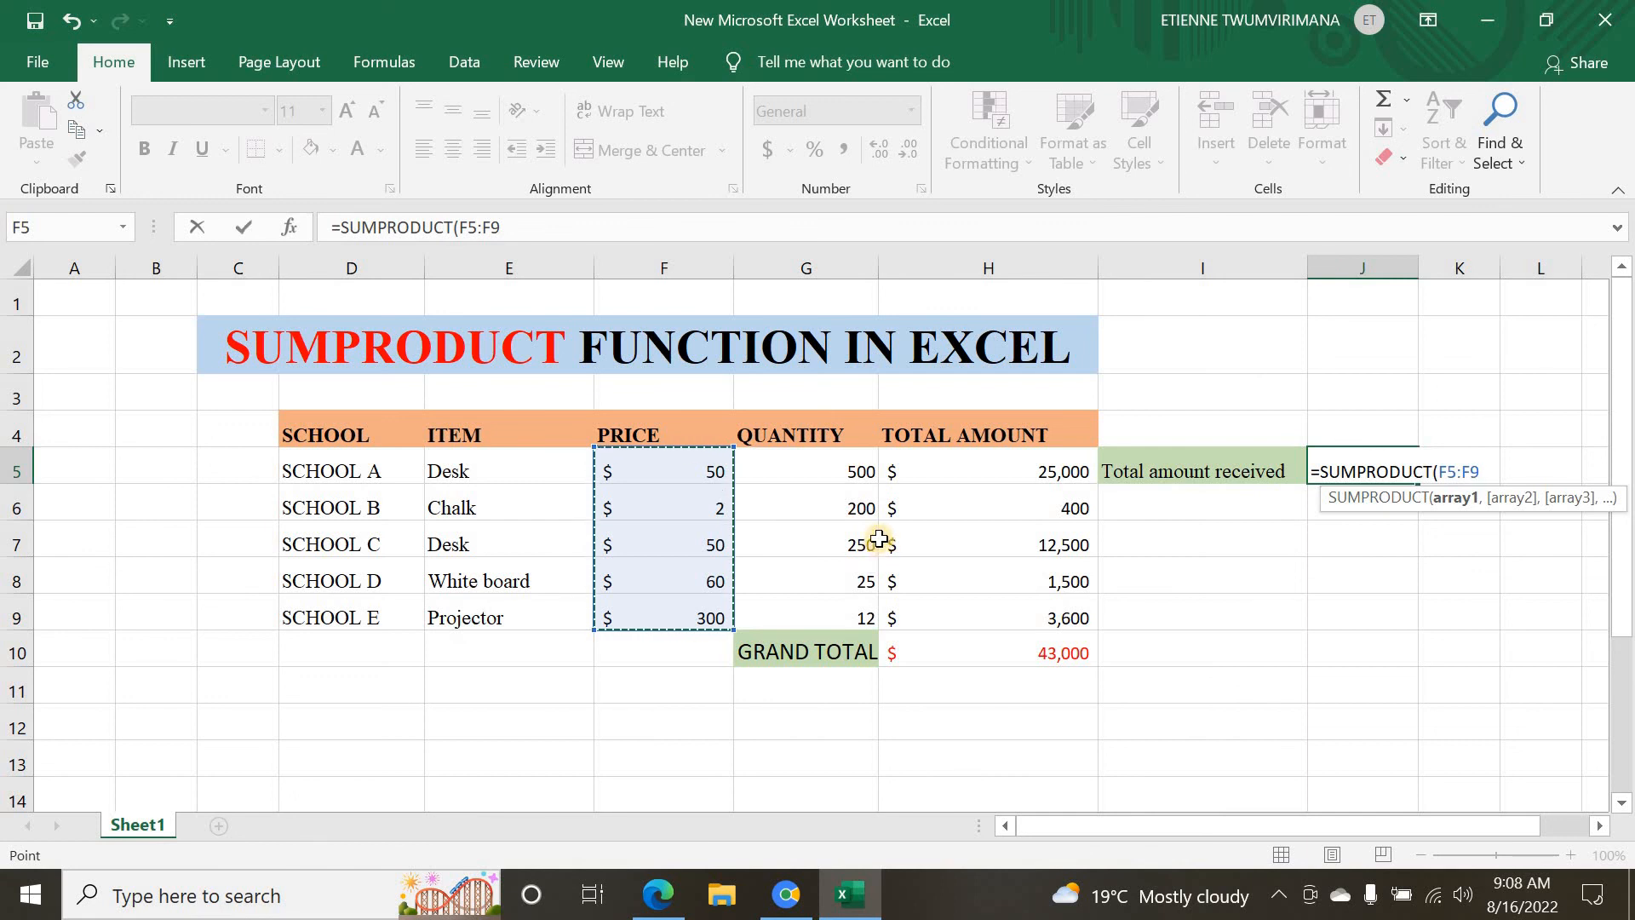
text(,)
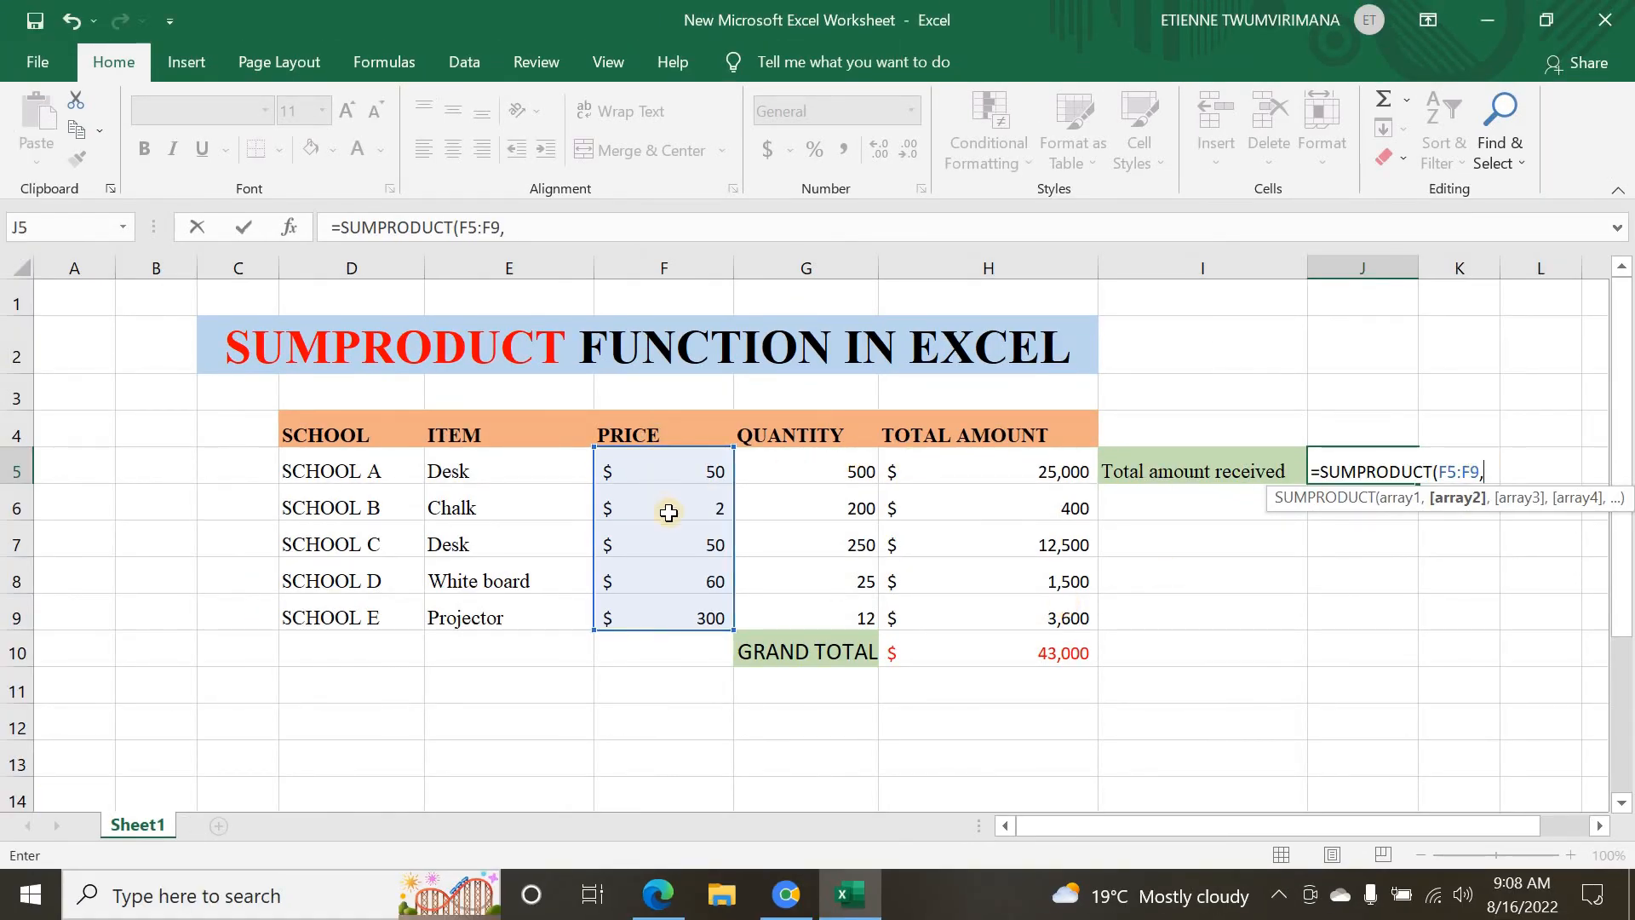
drag(780, 469, 780, 608)
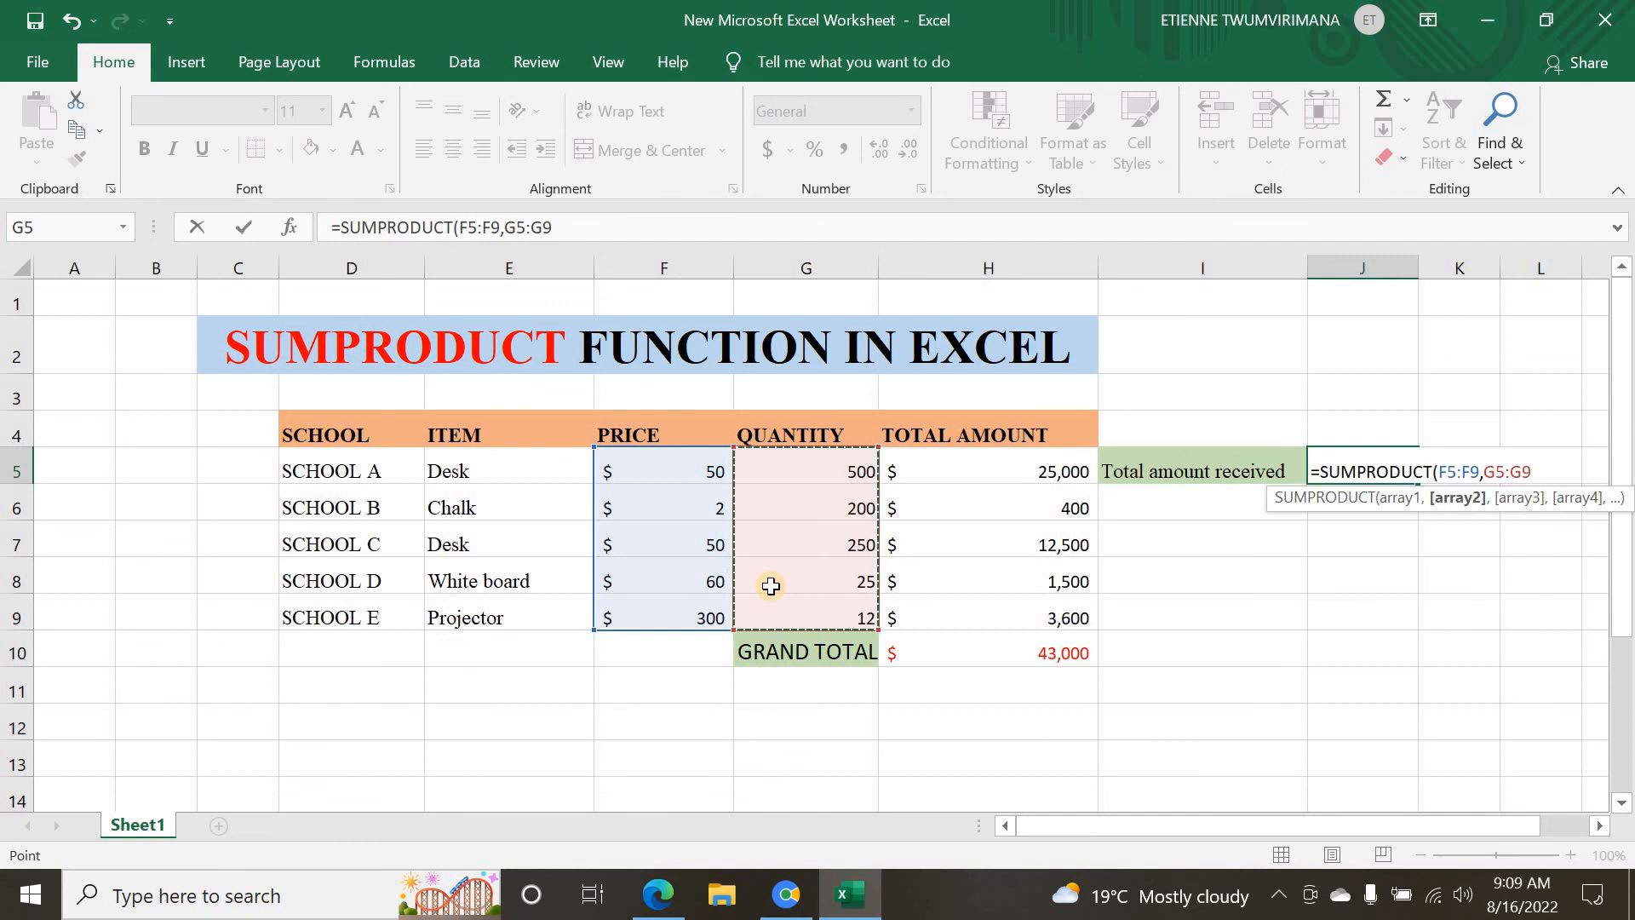
text())
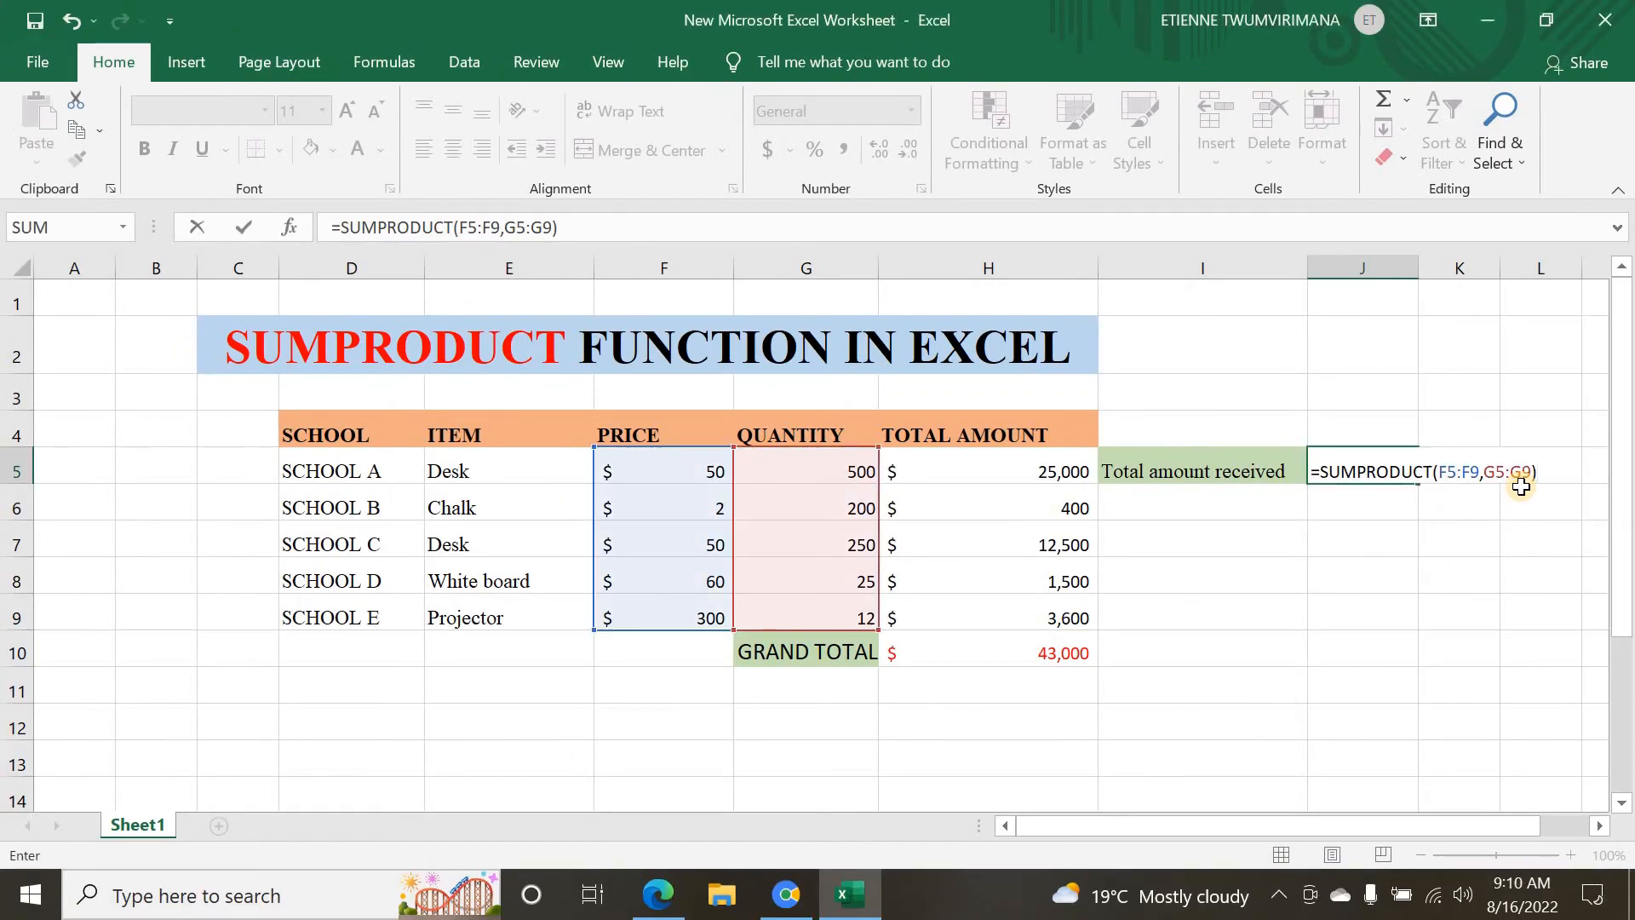
key(Return)
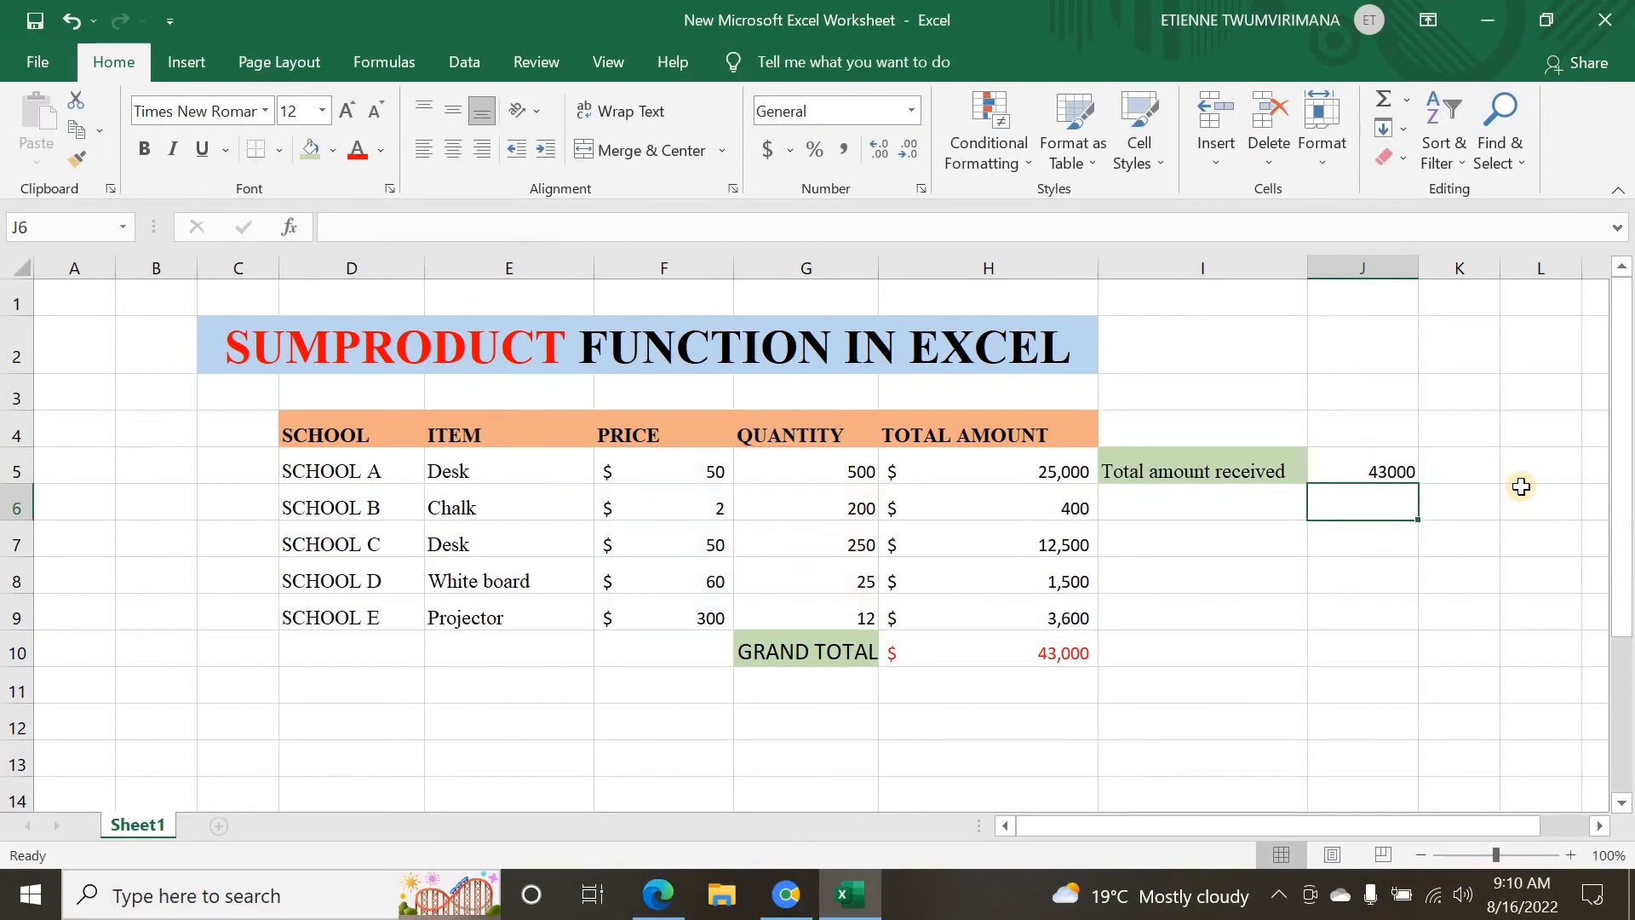
Step: Format the total amount received in J5 as dollar accounting without decimals and color it red
click(1387, 465)
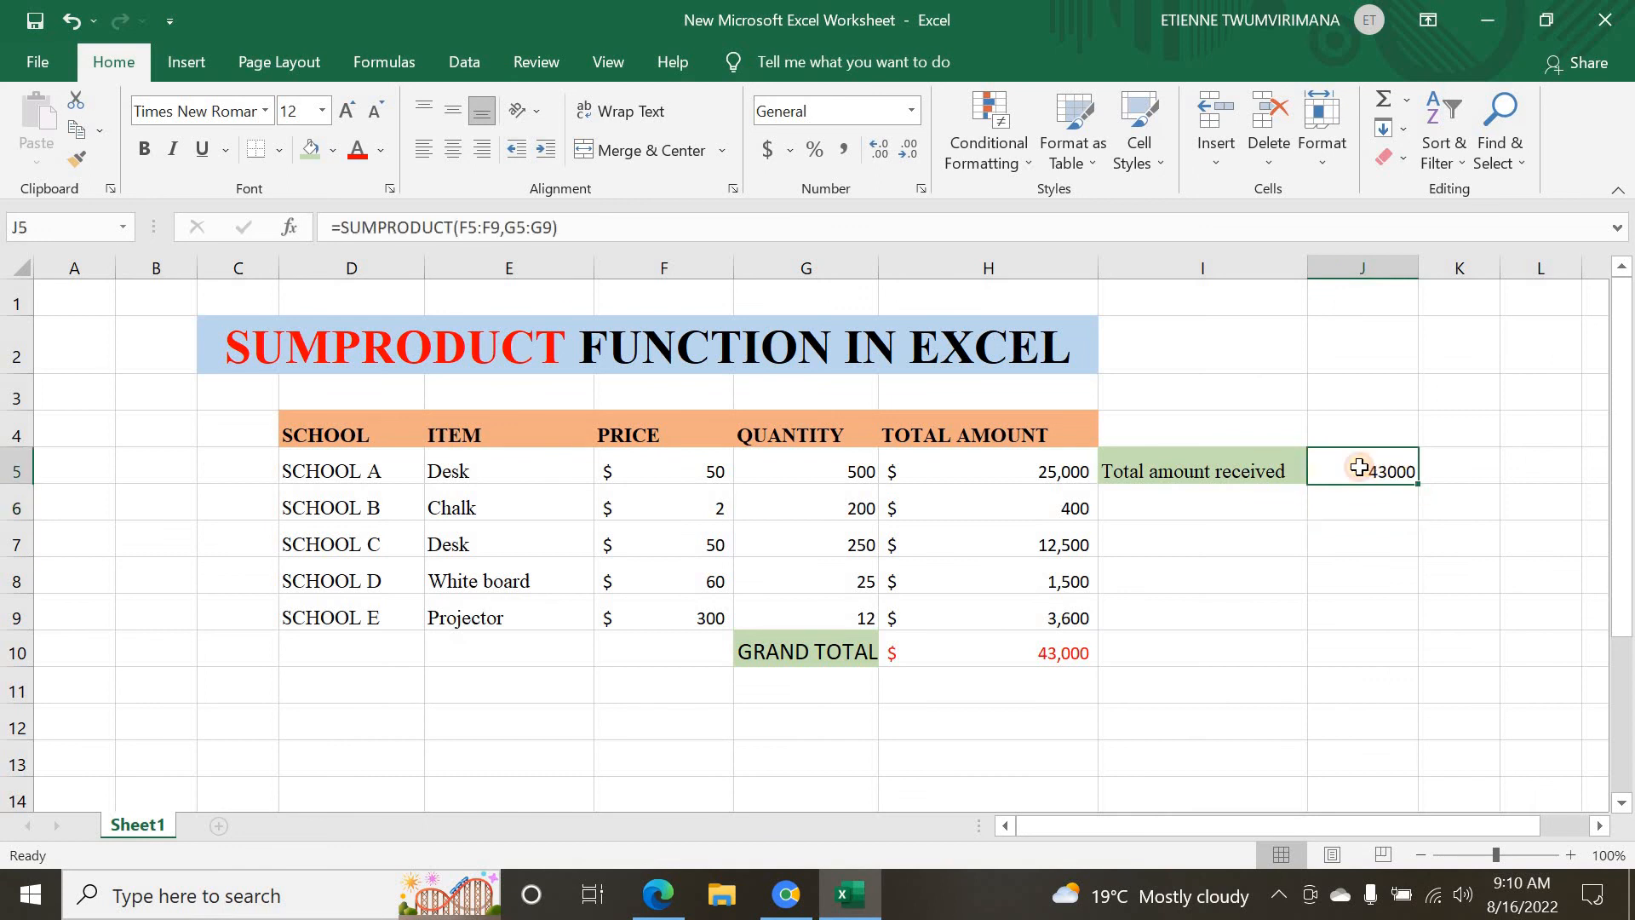
click(767, 157)
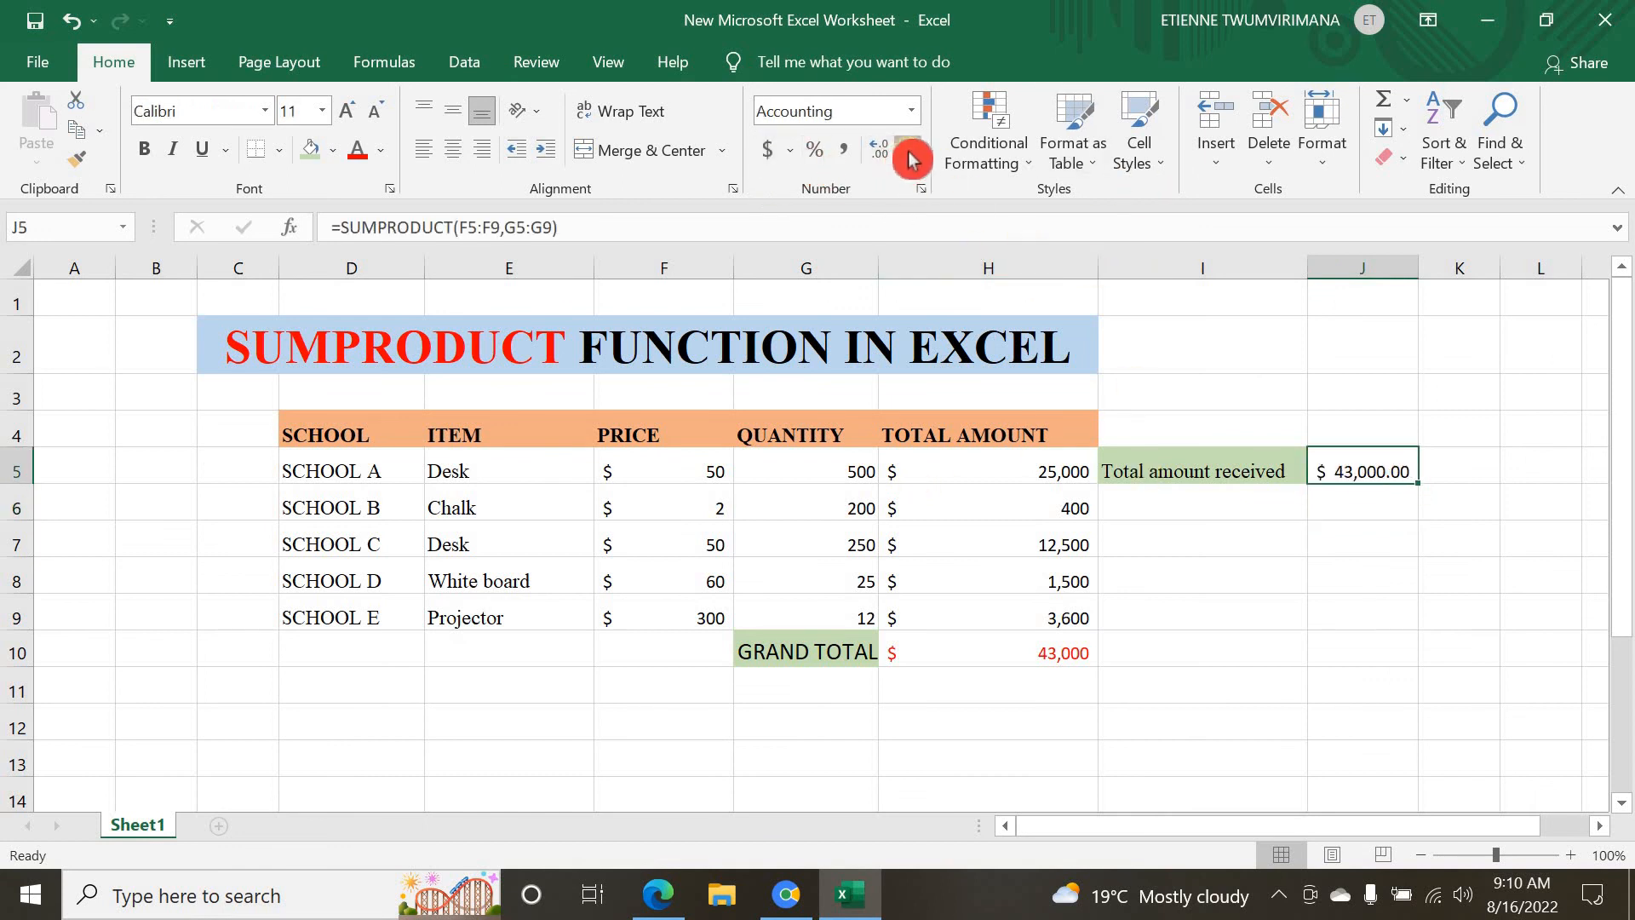
click(910, 156)
click(909, 156)
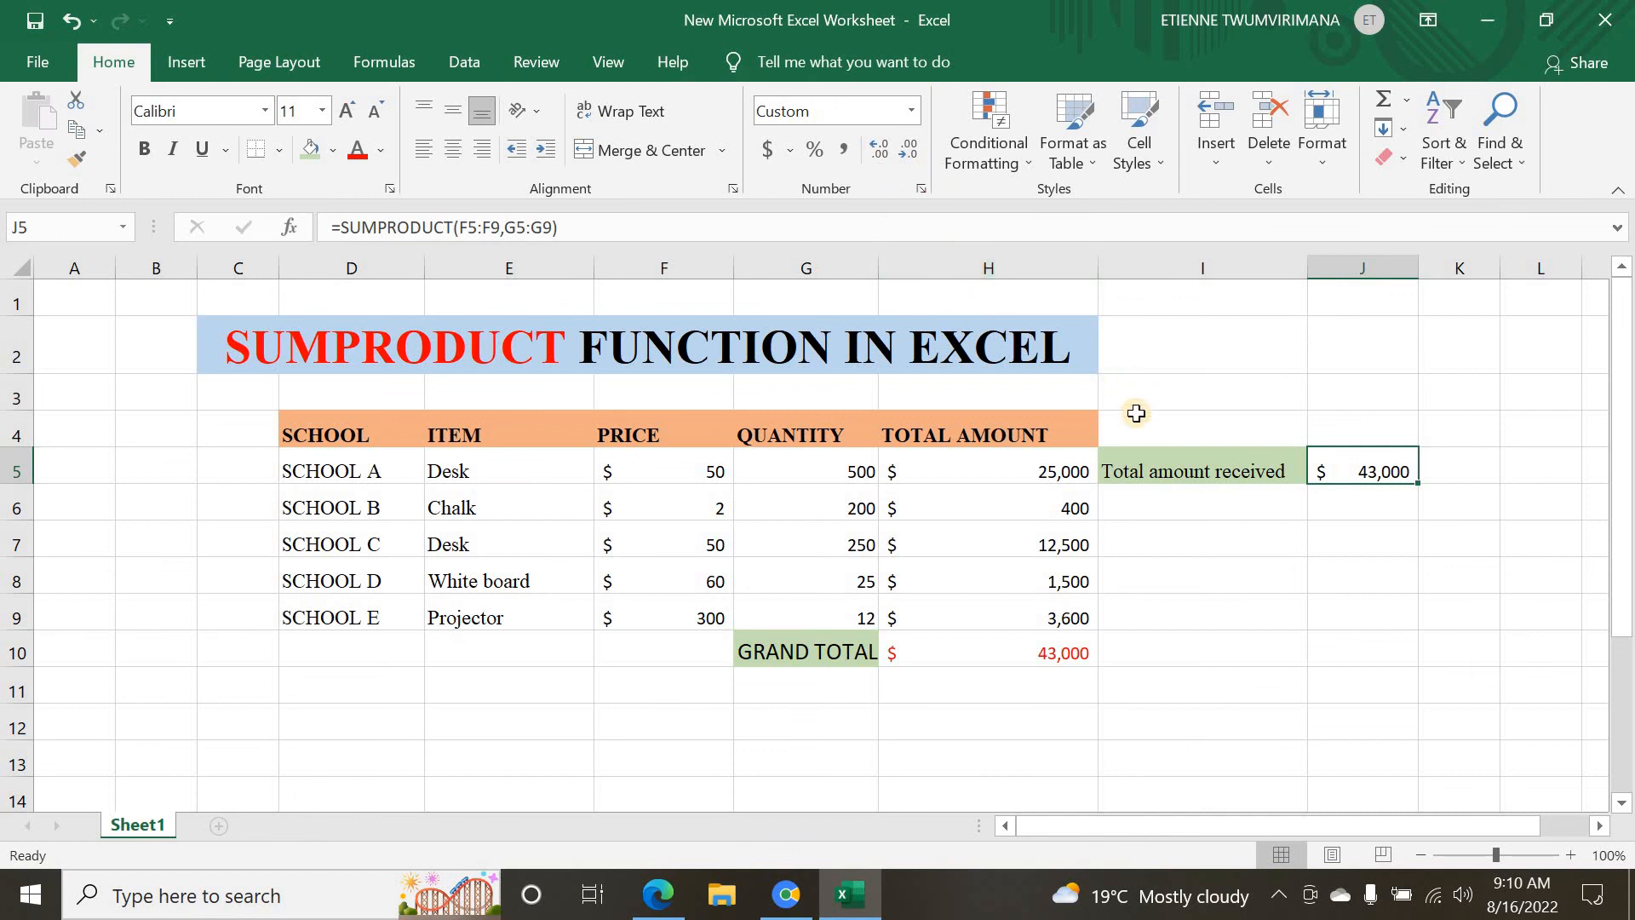
click(1290, 572)
click(1350, 470)
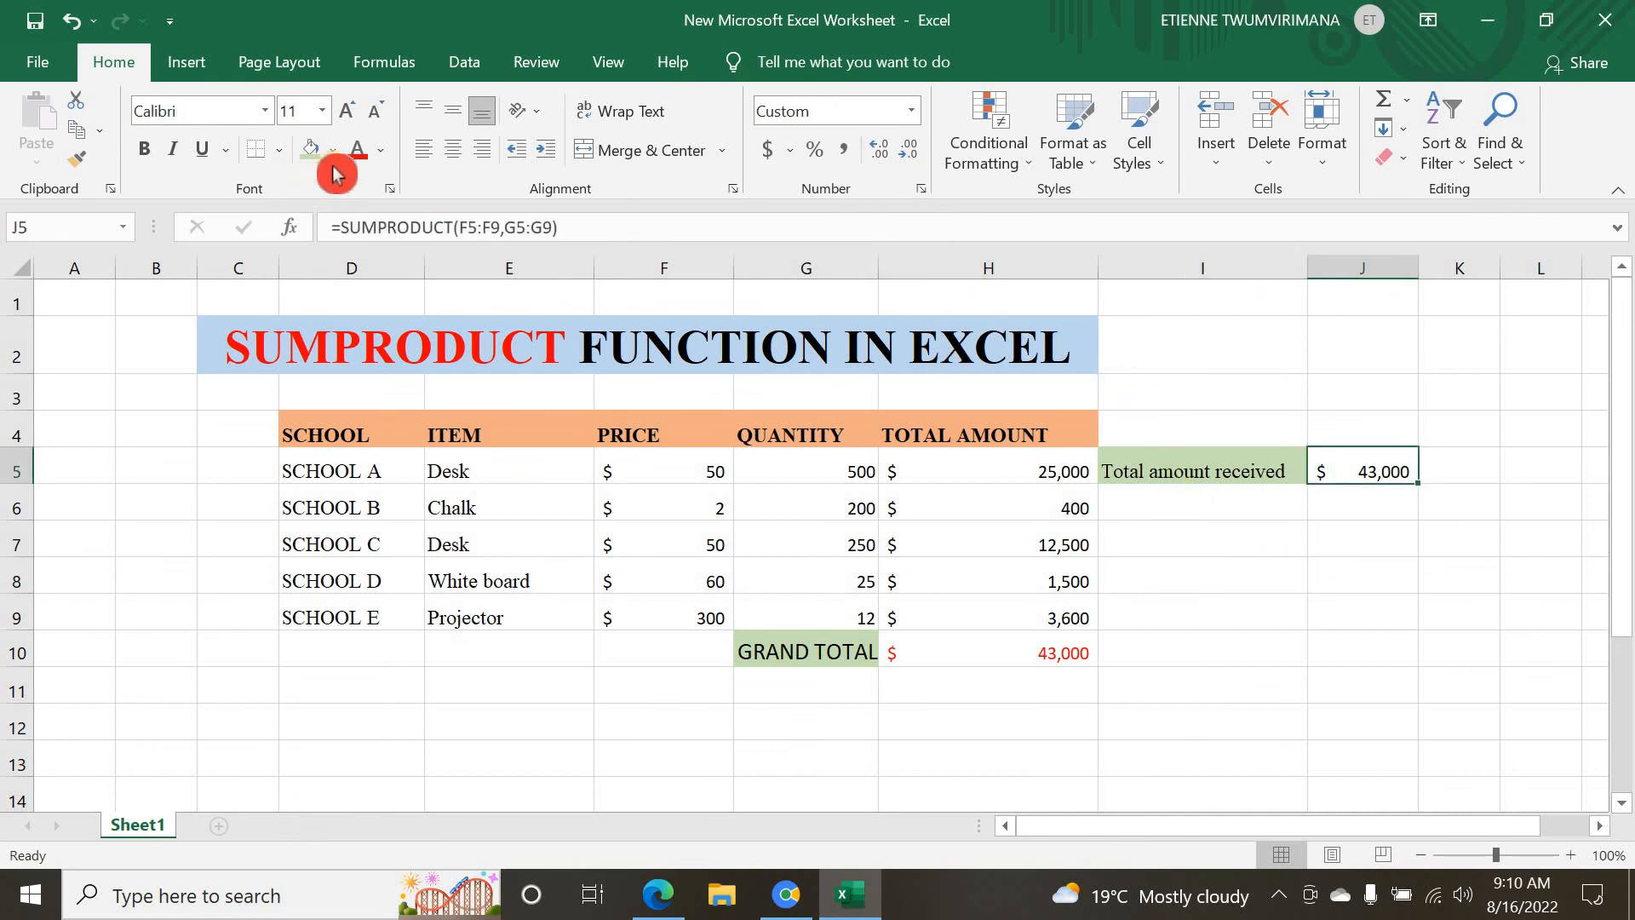
click(357, 151)
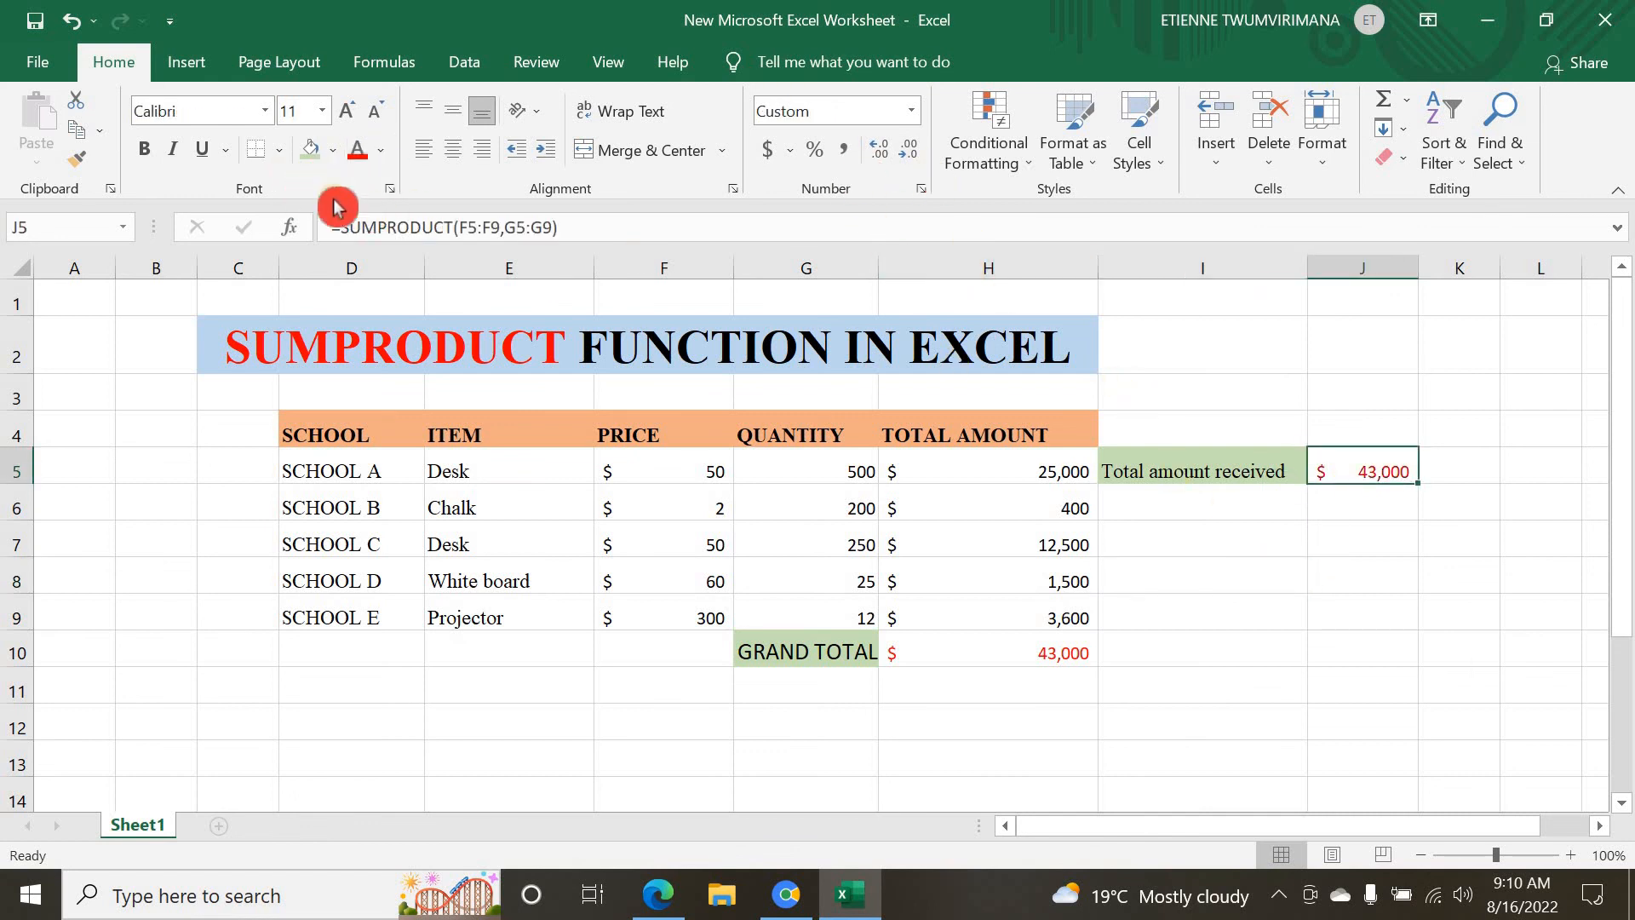
Step: Enlarge the font of the total amount received in J5 by four sizes and widen column J to suit
click(351, 116)
click(353, 118)
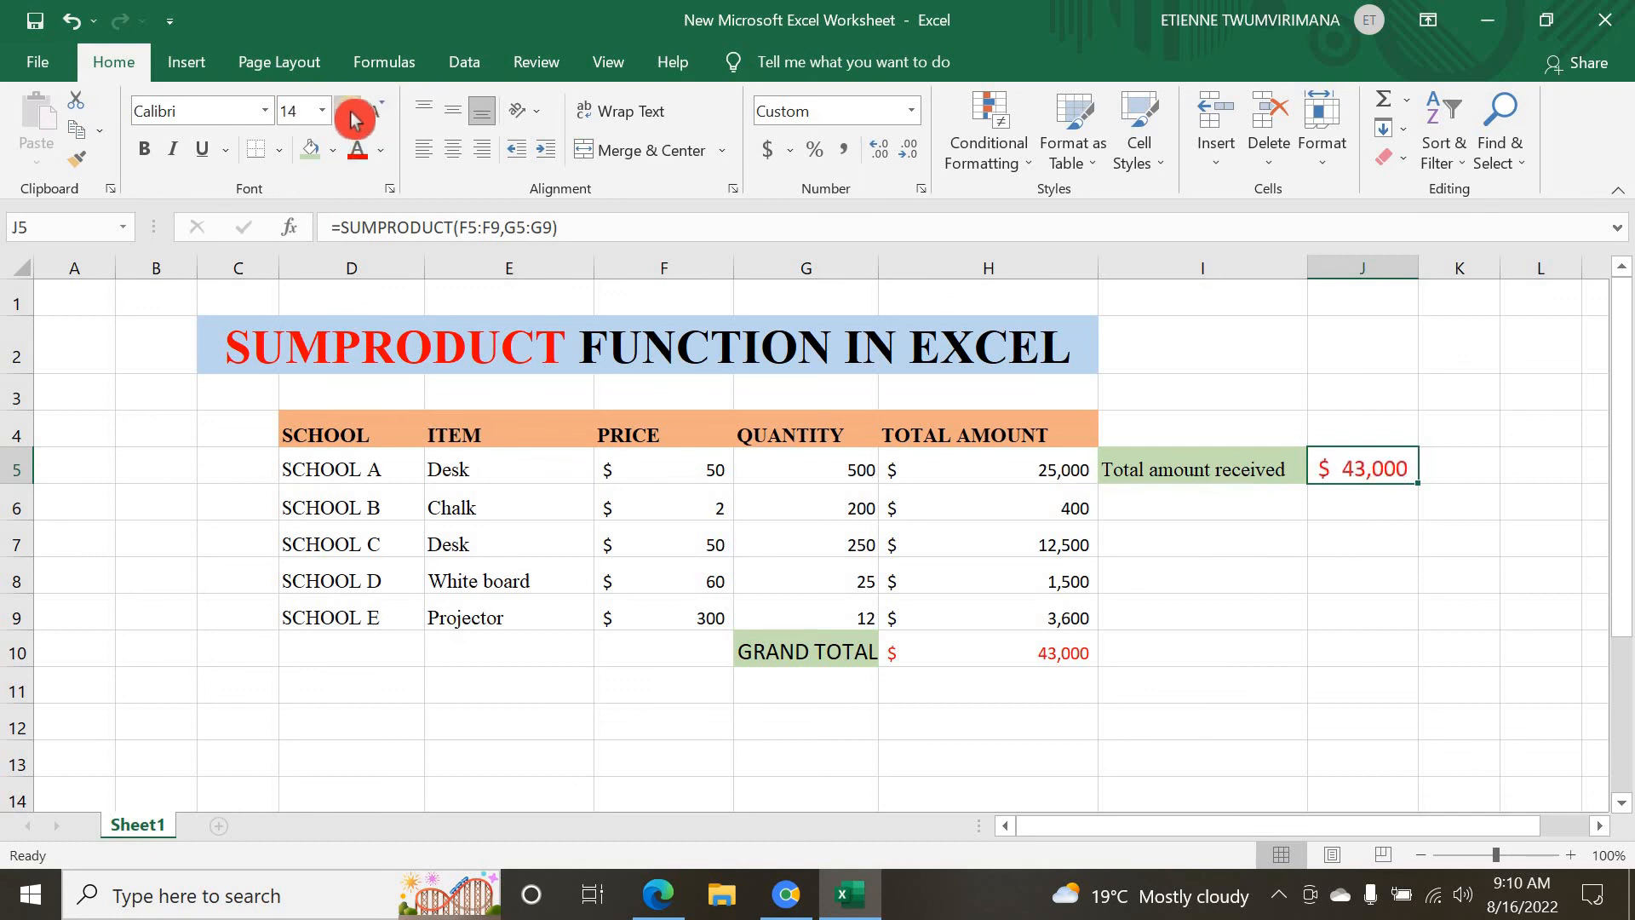
click(351, 117)
click(351, 118)
drag(1418, 270, 1497, 276)
click(1434, 532)
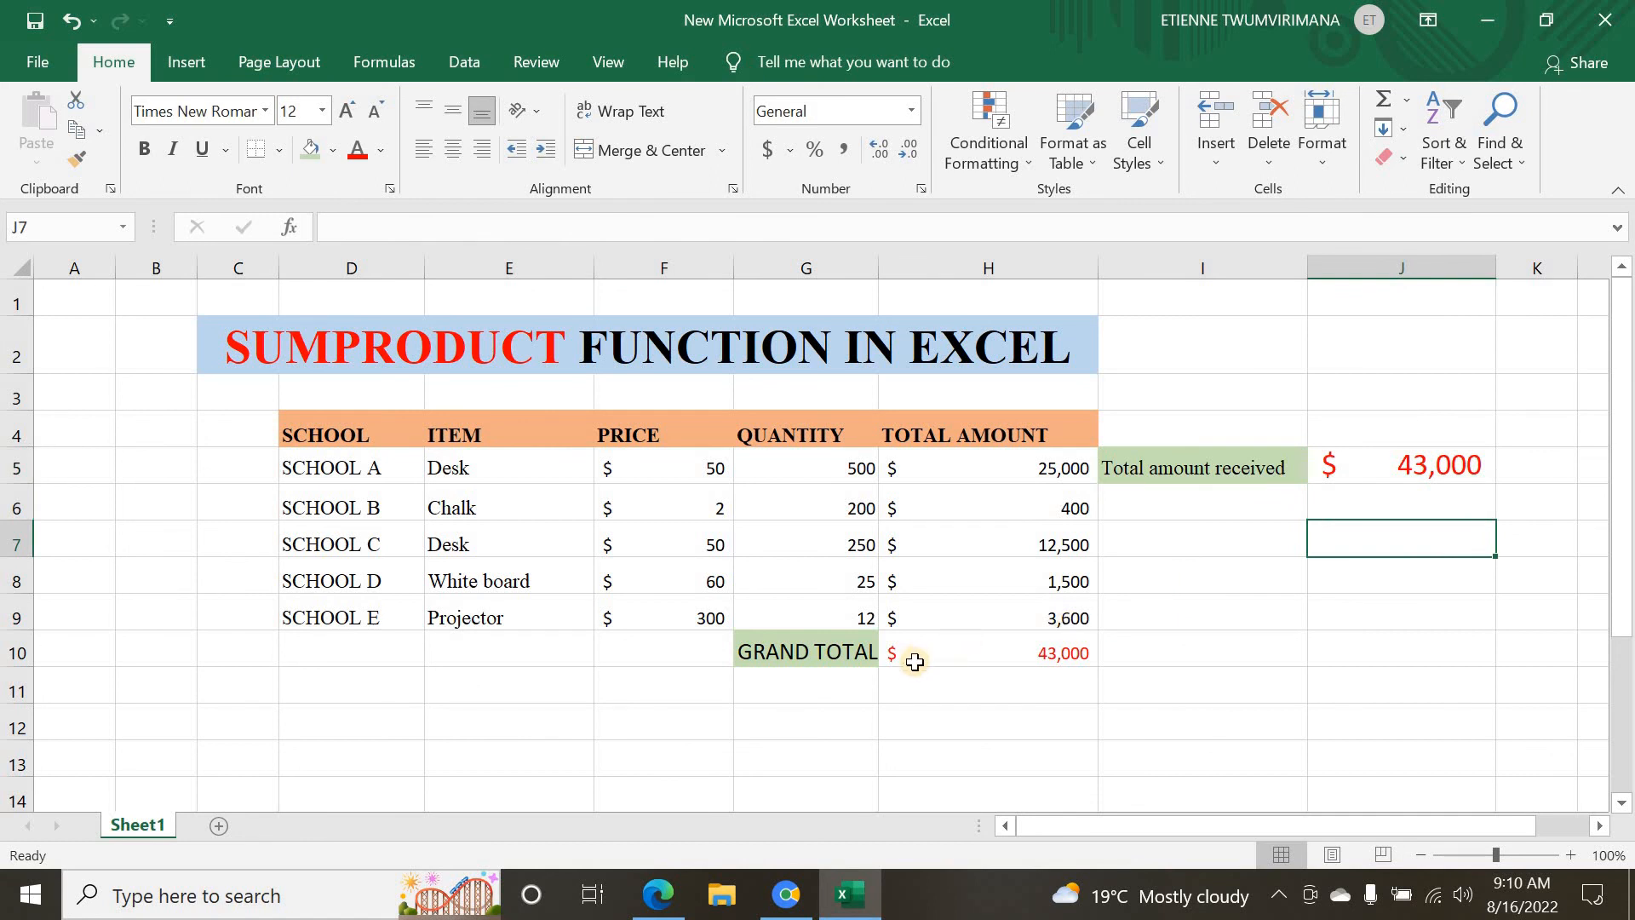
Step: Enlarge the font of the grand total amount in H10 to one step below size 24
click(959, 657)
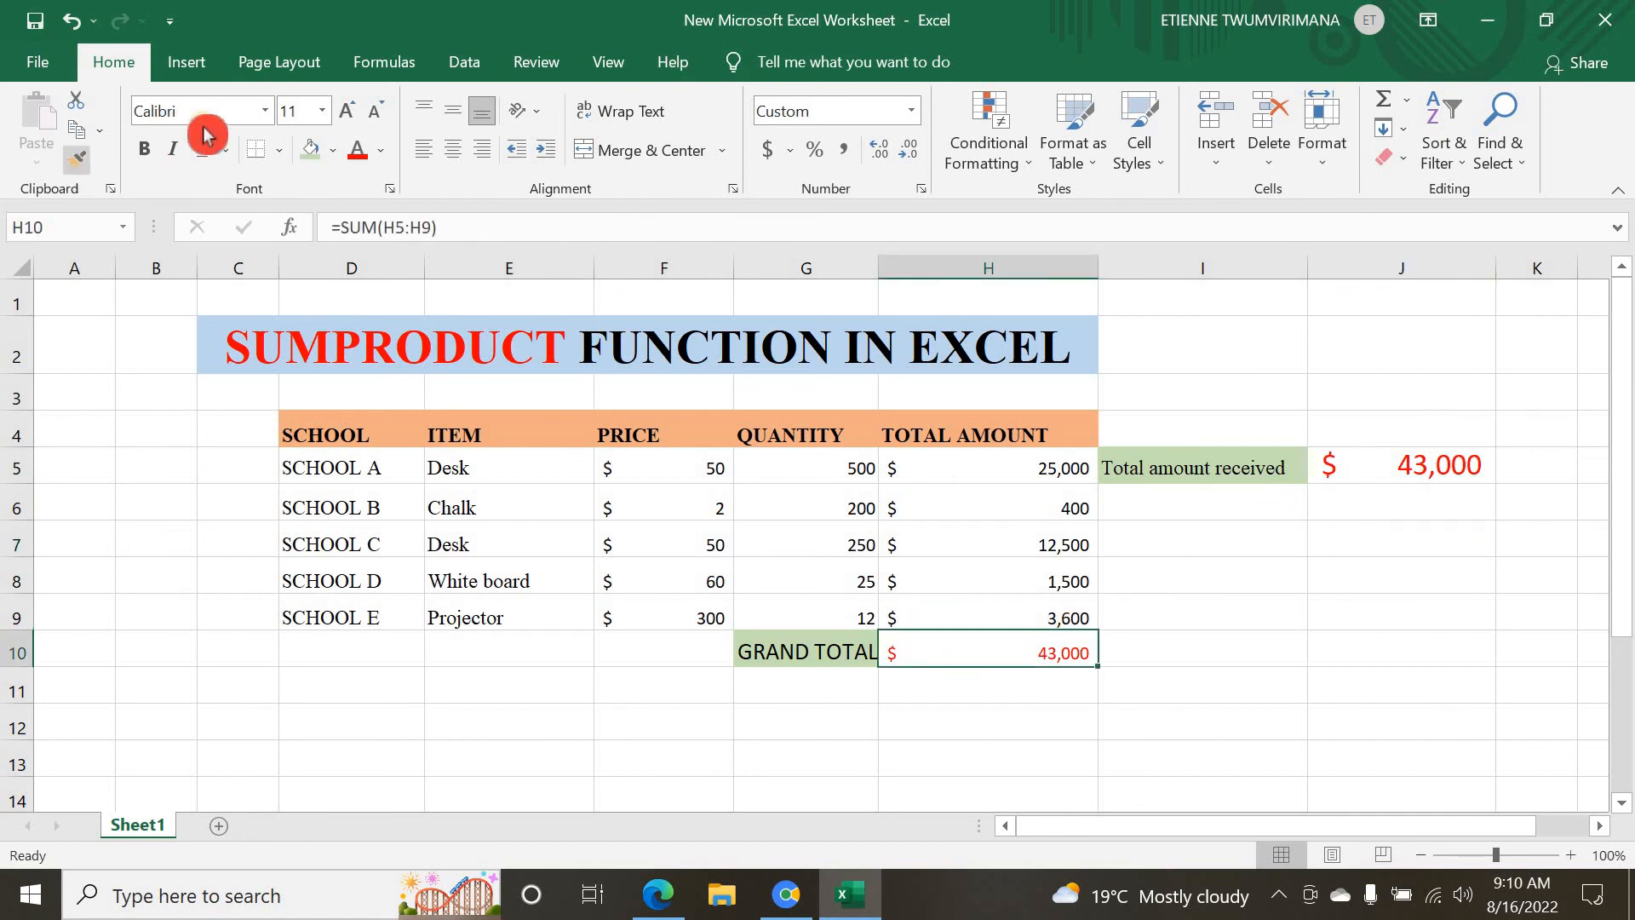
click(349, 115)
click(349, 115)
click(349, 117)
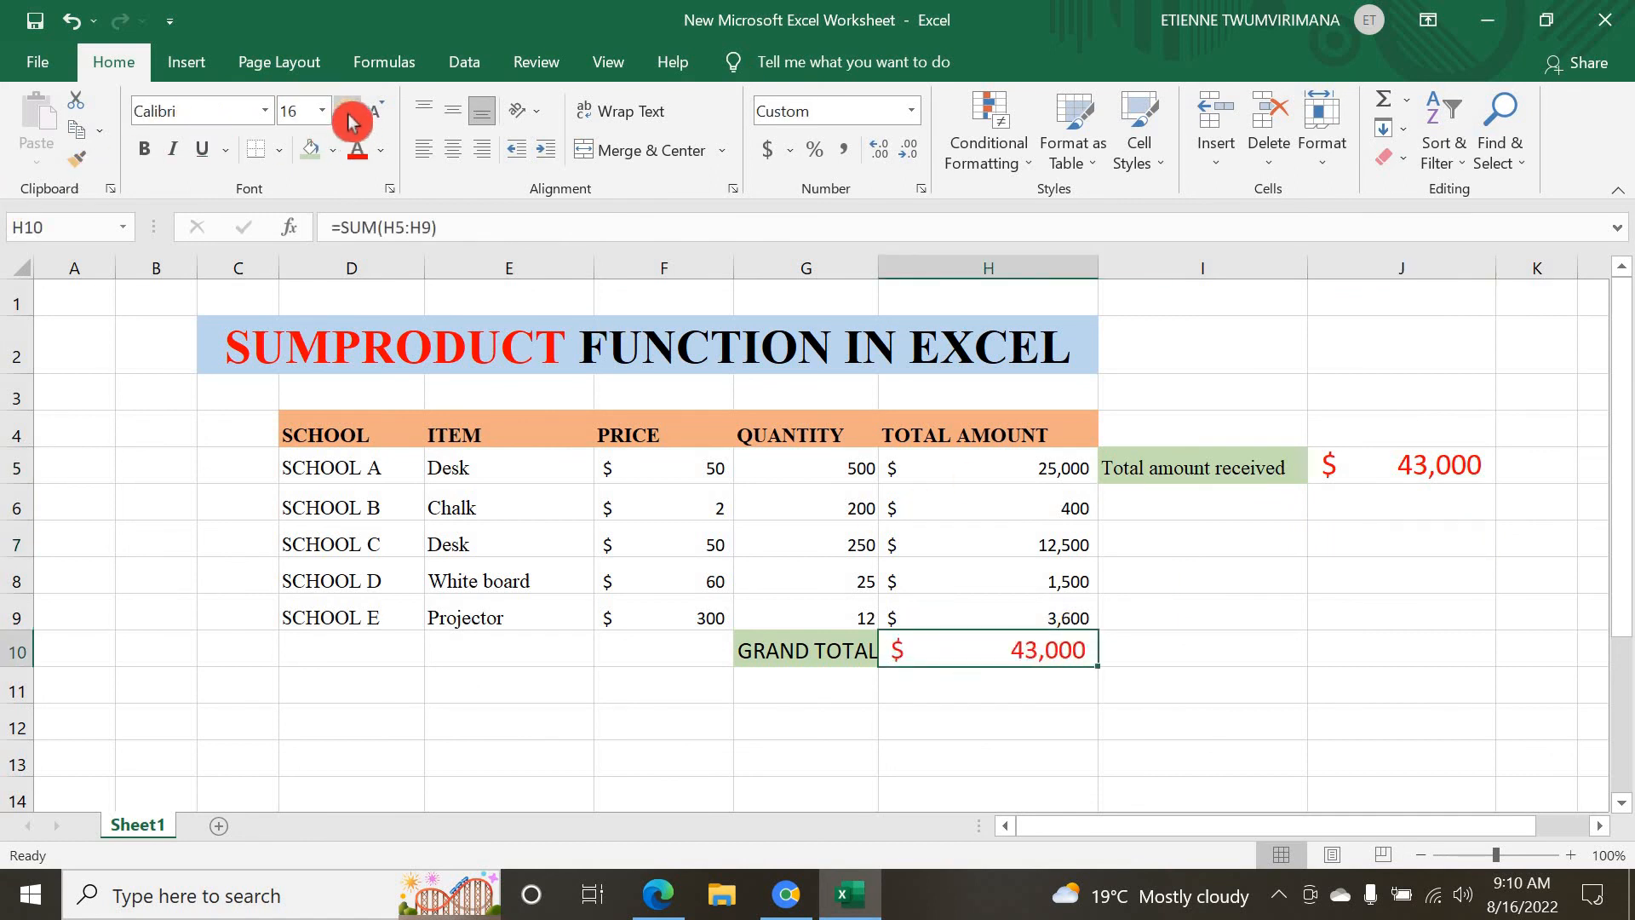
click(349, 117)
click(349, 117)
click(349, 117)
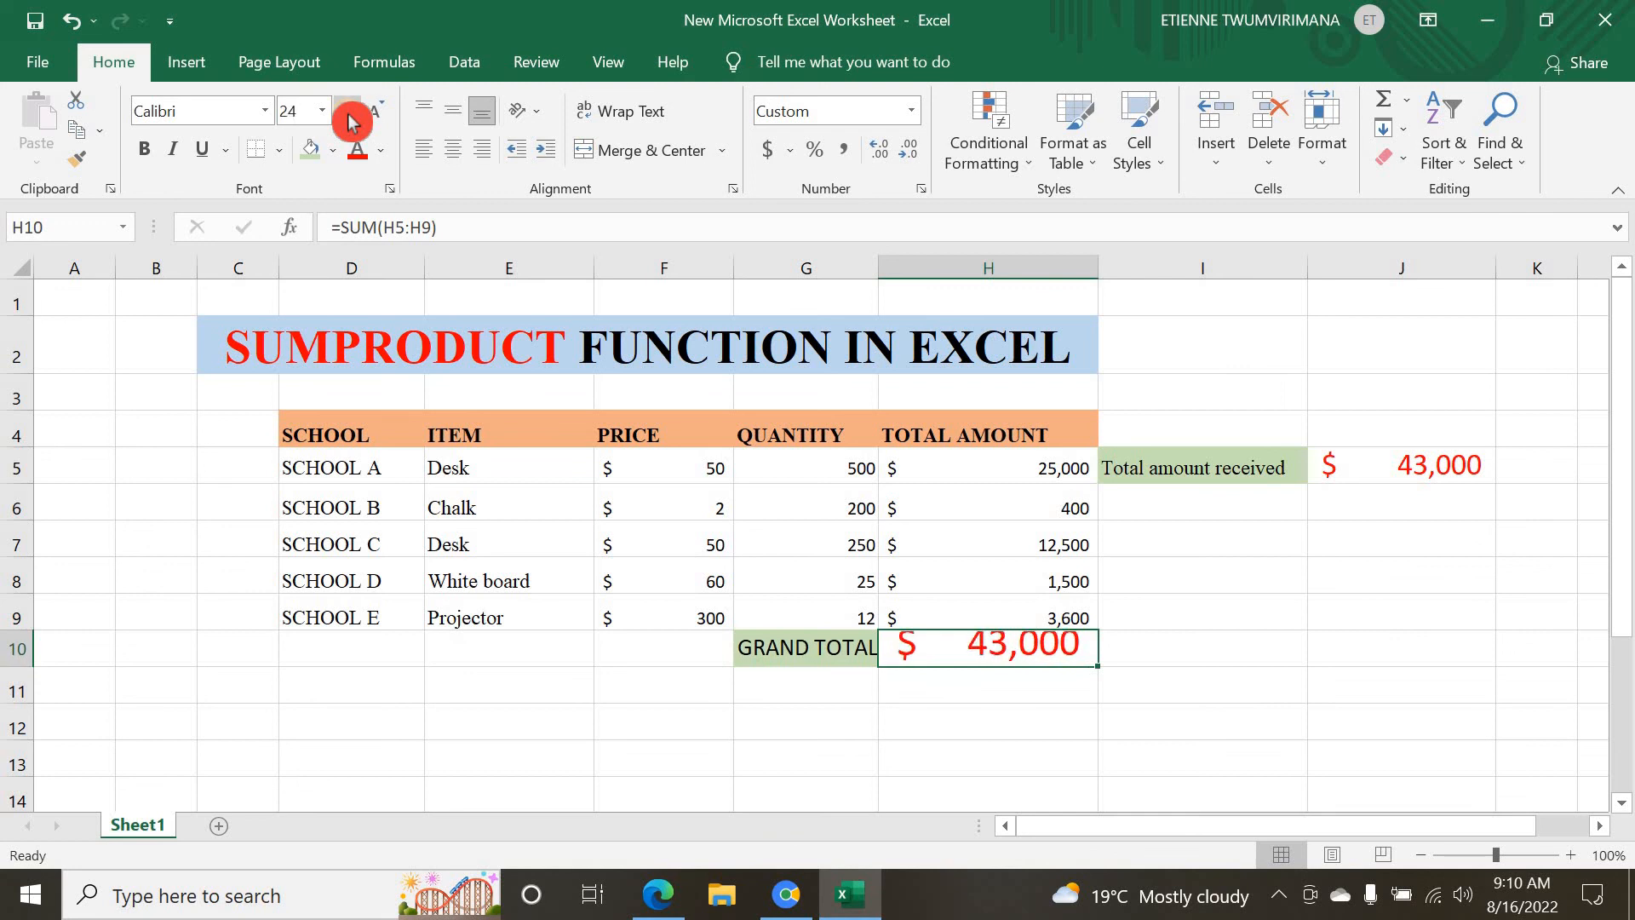
click(375, 114)
click(1009, 718)
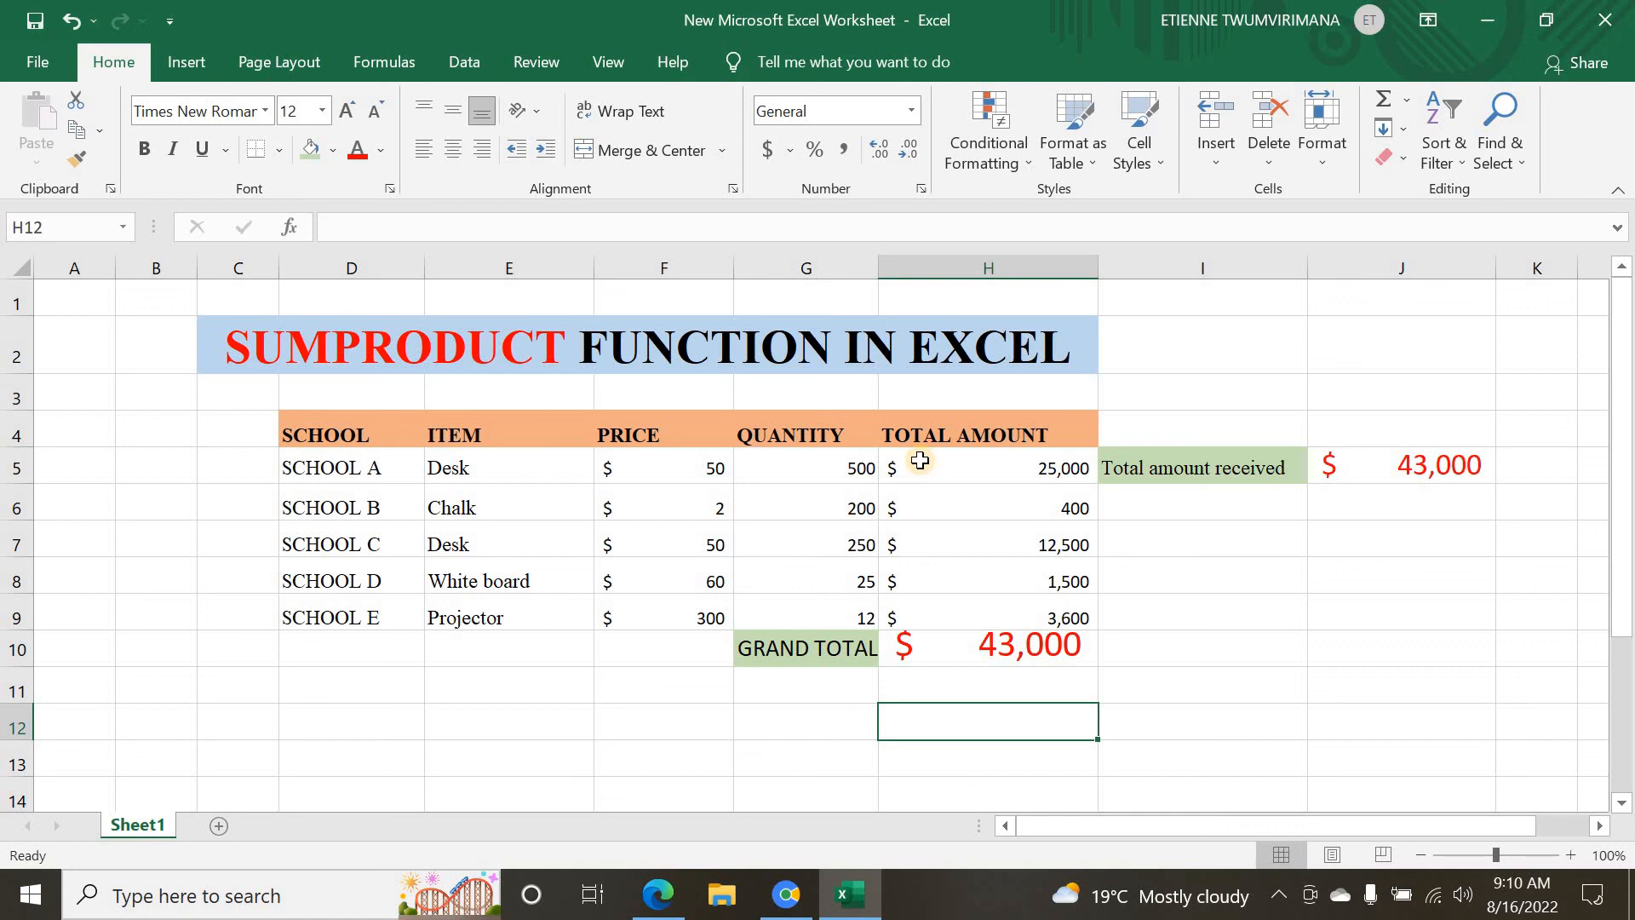
Step: Highlight the schools' total amounts together with the grand total in H5:H10 for comparison with the SUMPRODUCT result
drag(919, 461, 1035, 628)
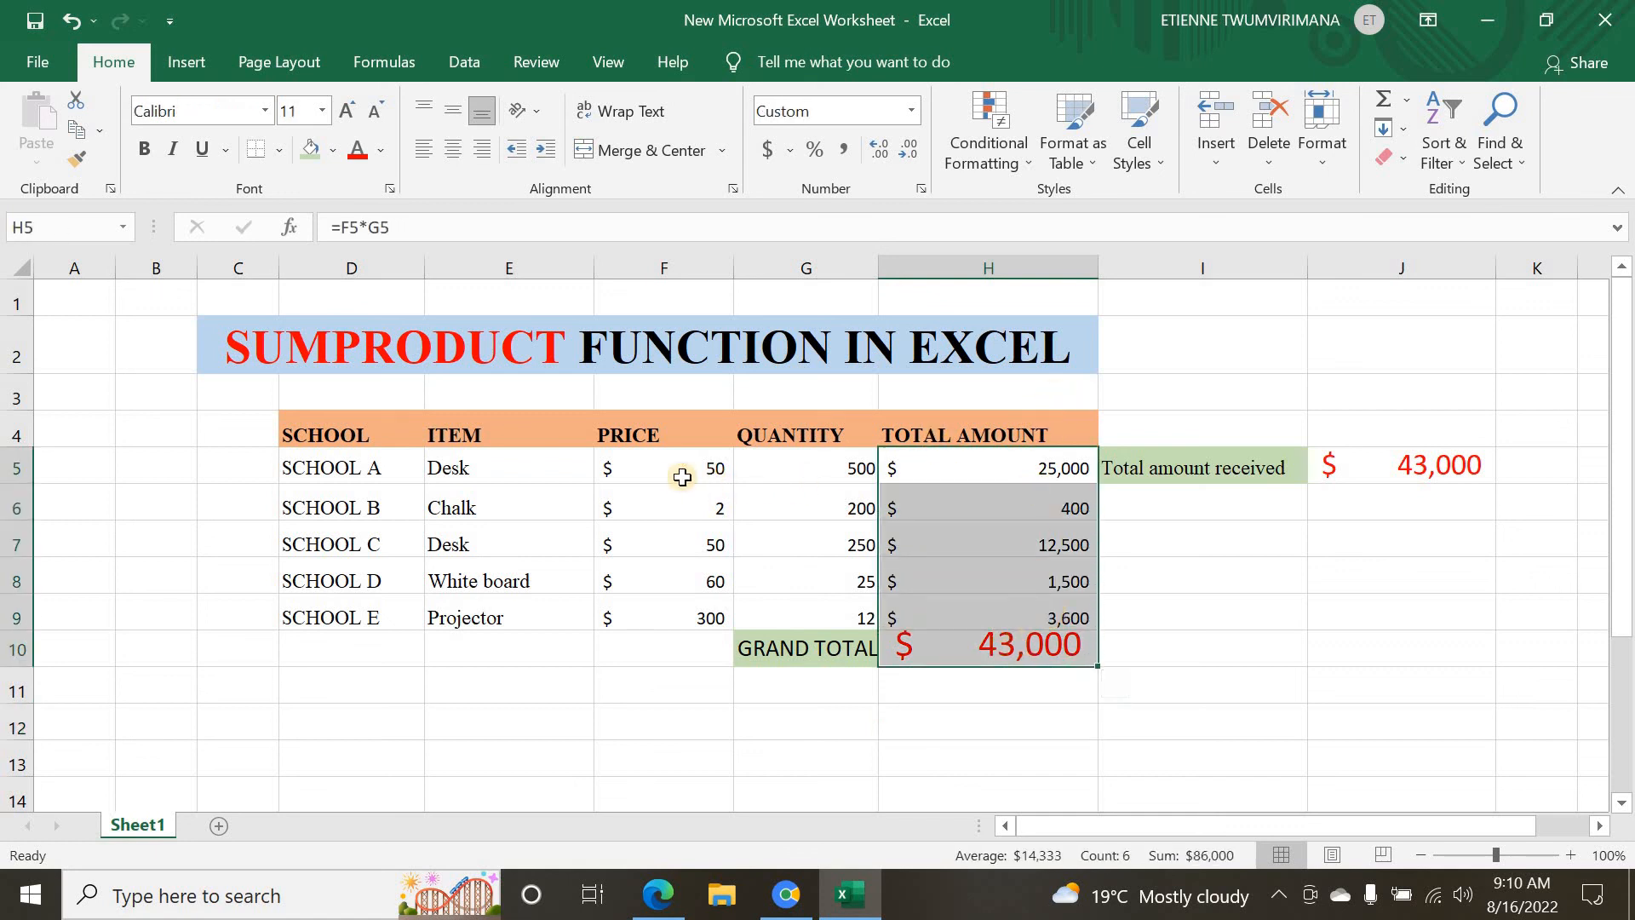